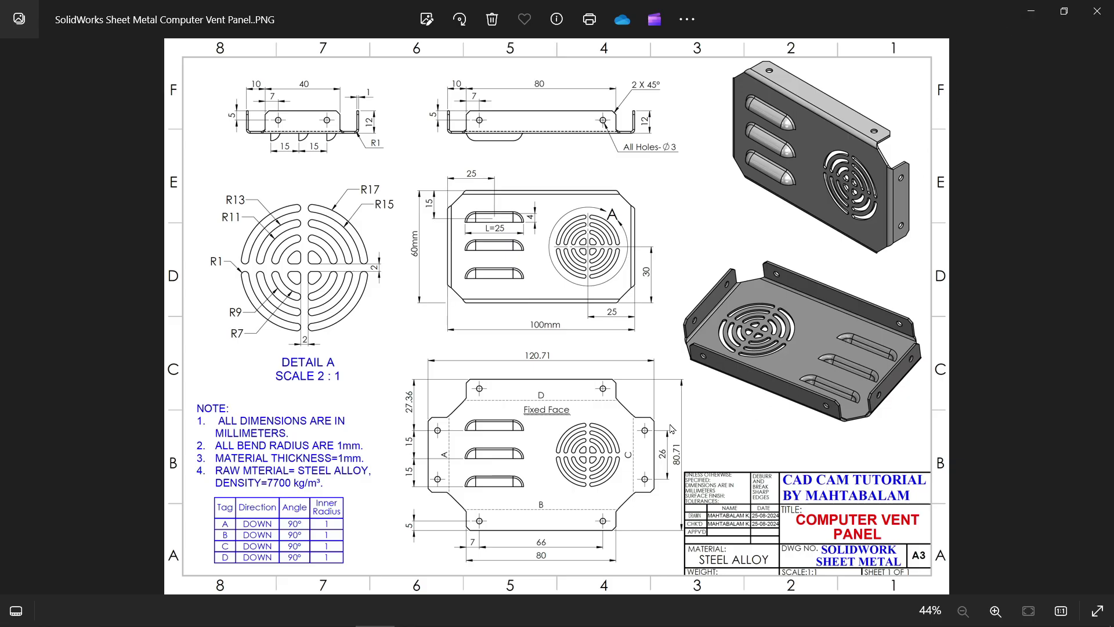
Step: Zoom and pan across the vent panel drawing's top and louvered front views, then minimize Photos
scroll(653, 514, up, 5)
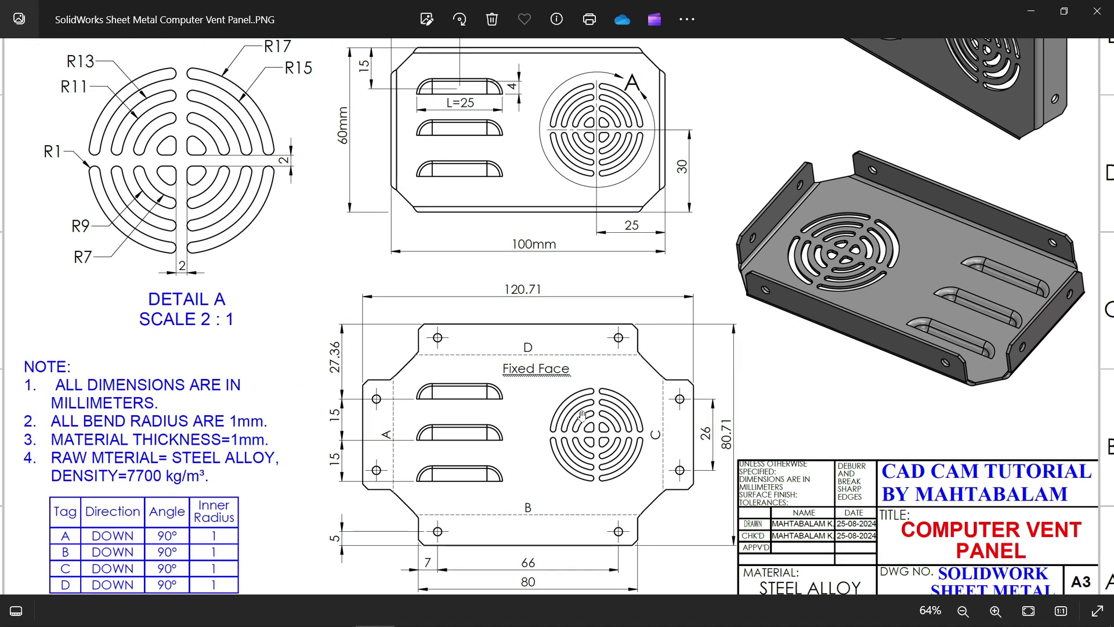
drag(868, 316, 853, 407)
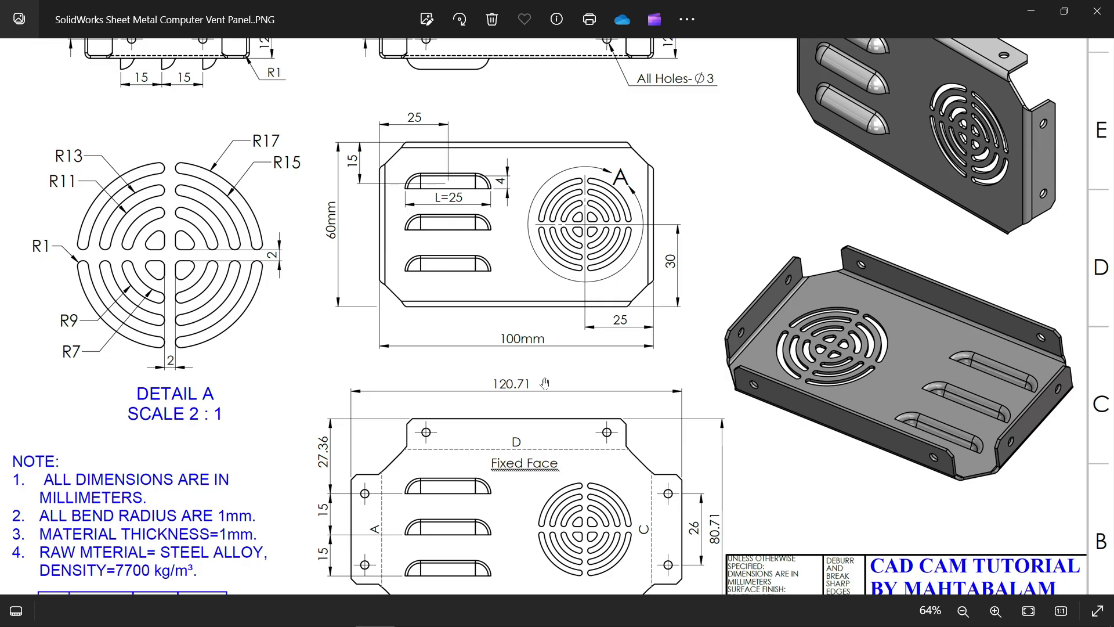
drag(547, 395, 554, 459)
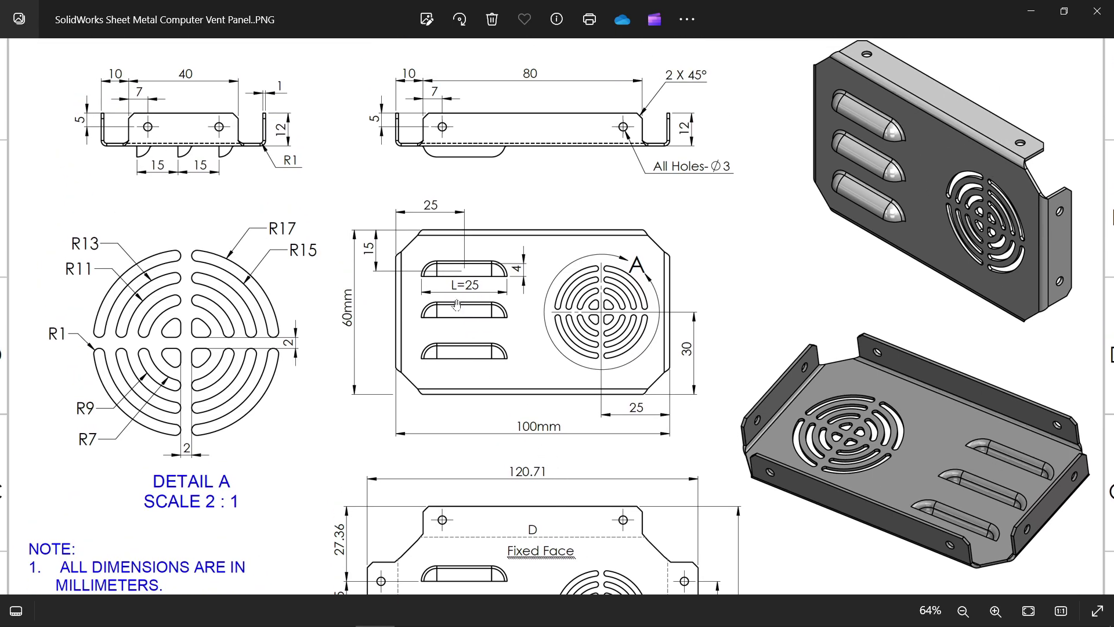
scroll(446, 285, down, 3)
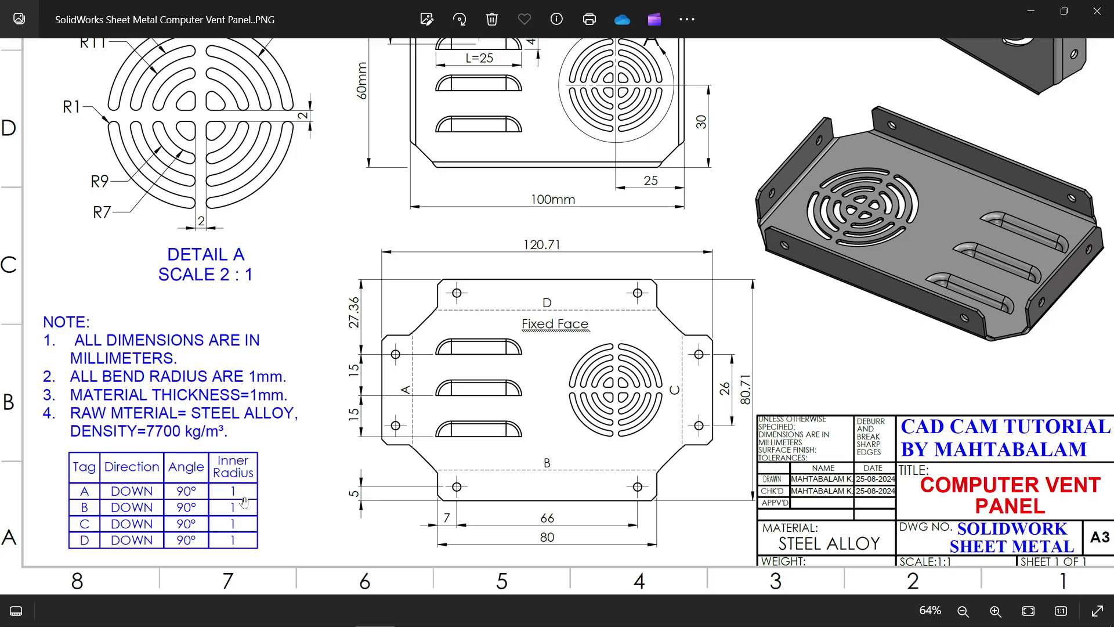
drag(321, 284, 332, 511)
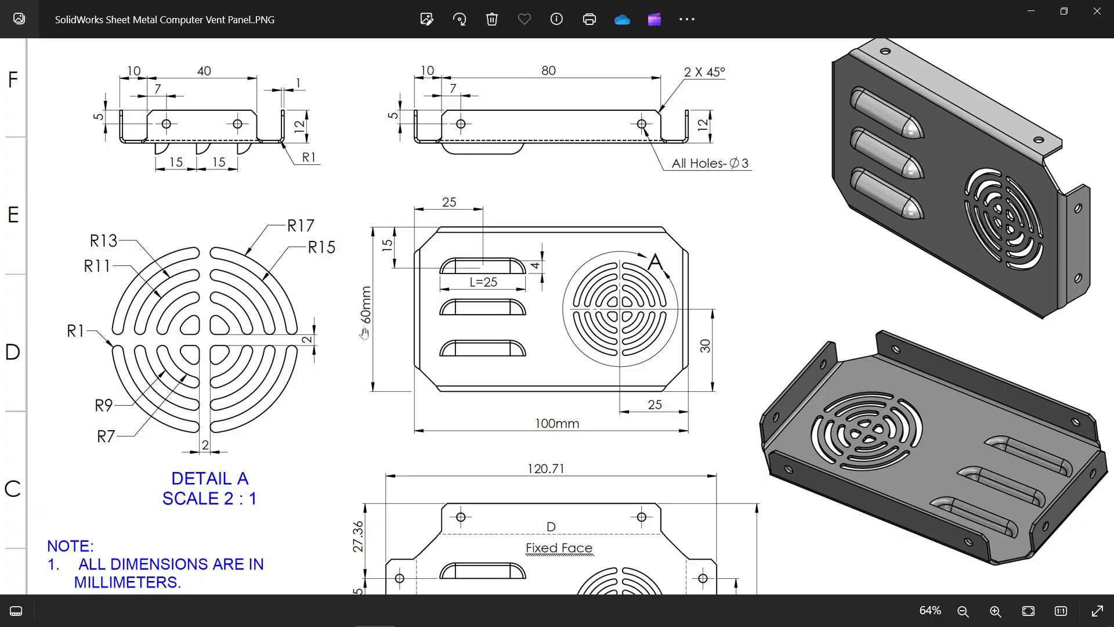
scroll(446, 134, up, 3)
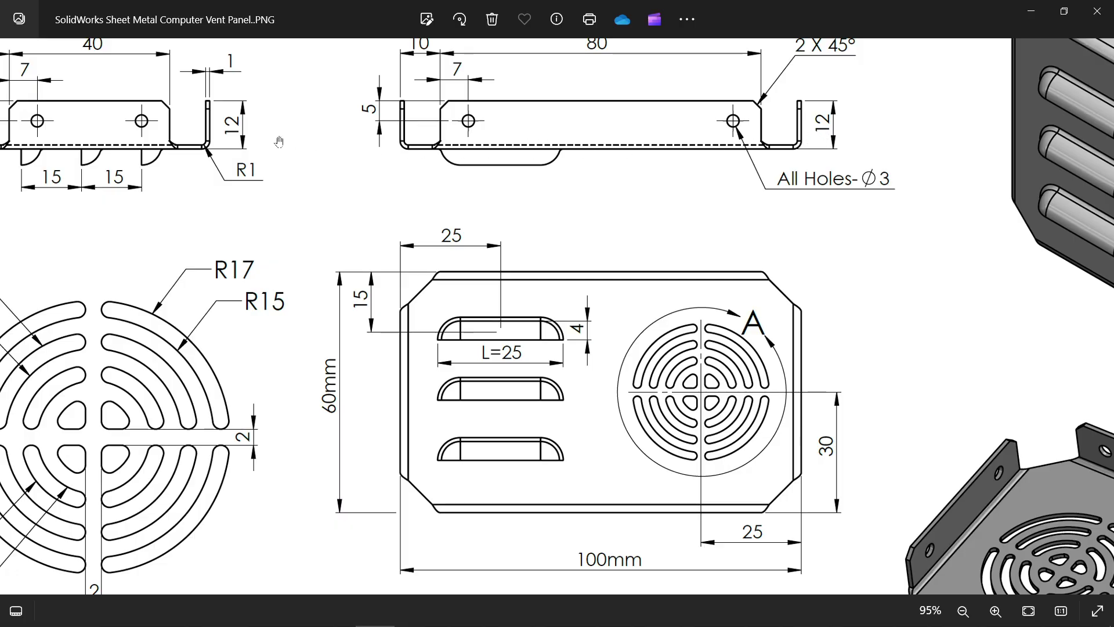
scroll(517, 399, down, 6)
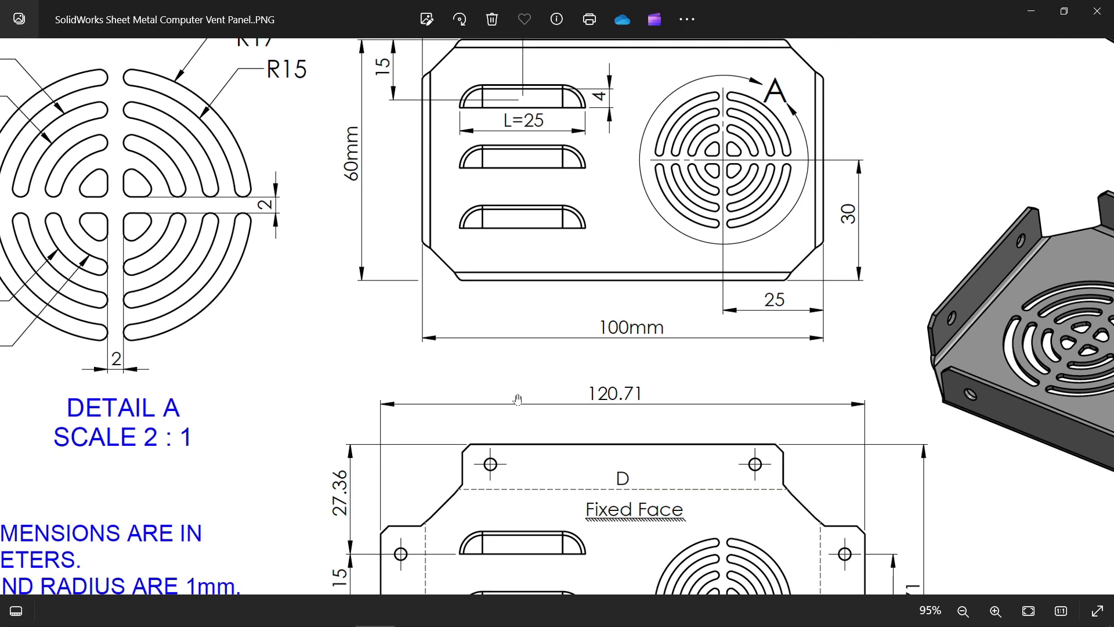
ctrl+scroll(553, 413, up, 3)
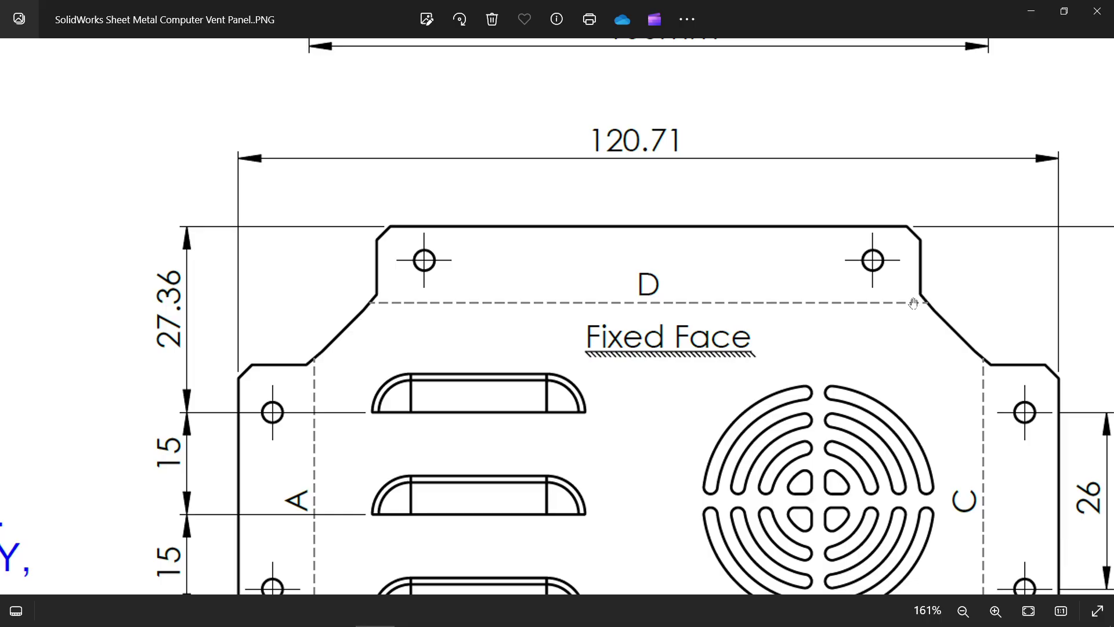
ctrl+scroll(795, 287, down, 5)
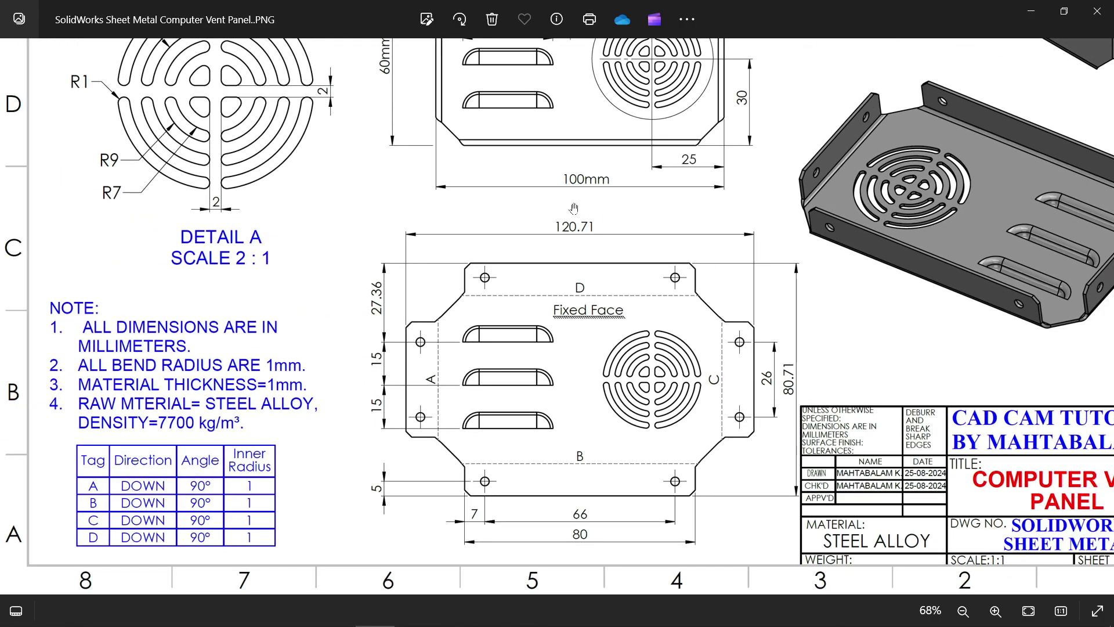
scroll(583, 385, up, 3)
drag(583, 385, 580, 462)
ctrl+scroll(570, 169, up, 4)
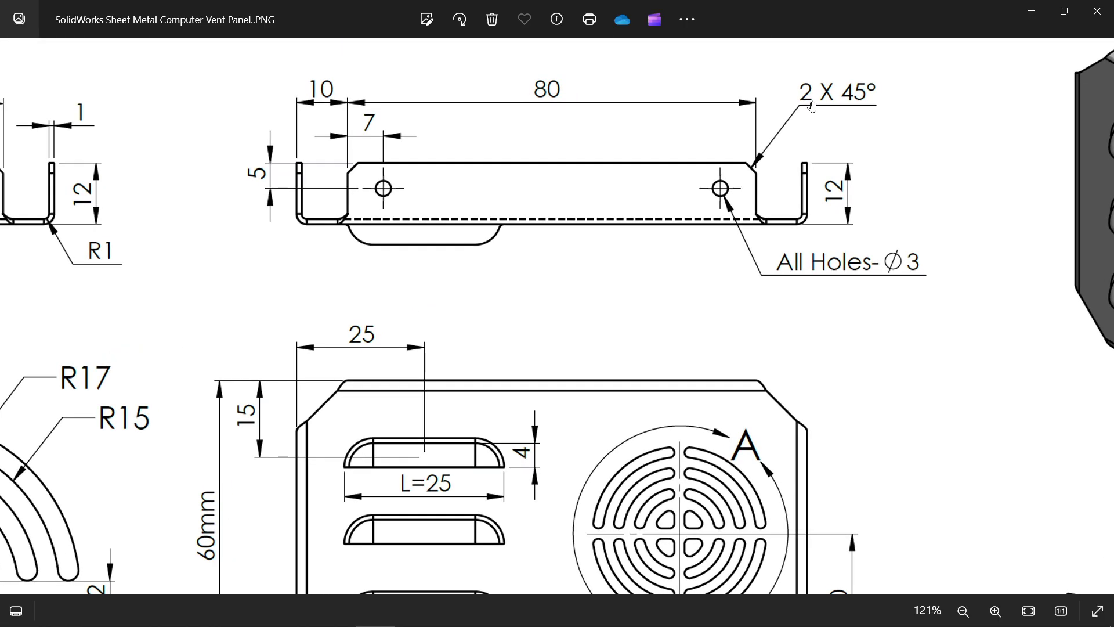
ctrl+scroll(567, 313, down, 4)
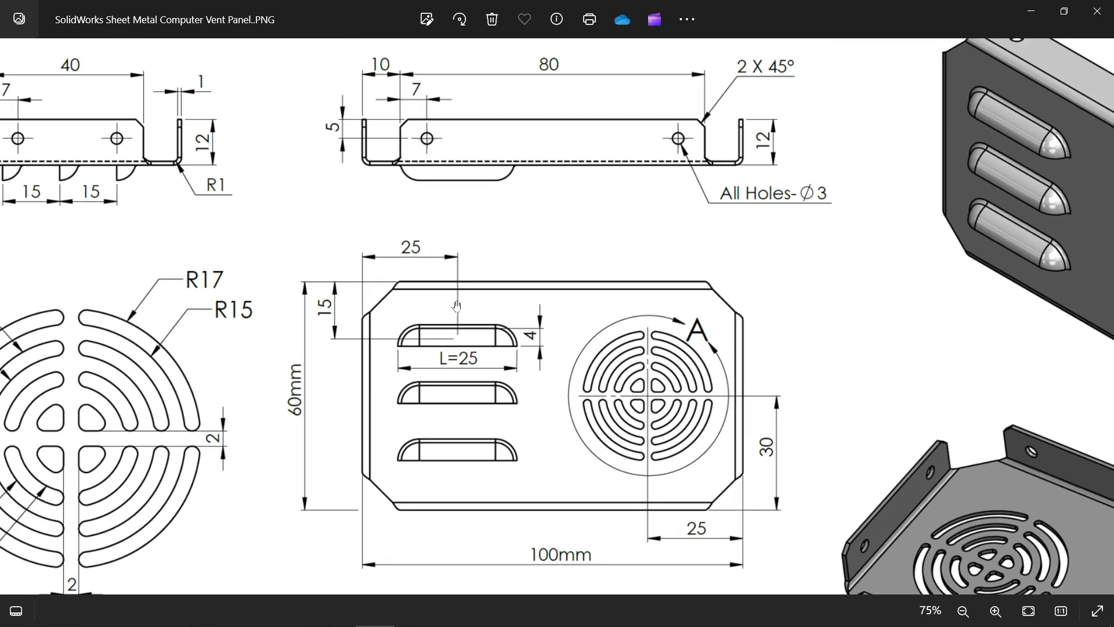
scroll(410, 298, up, 1)
scroll(441, 269, up, 1)
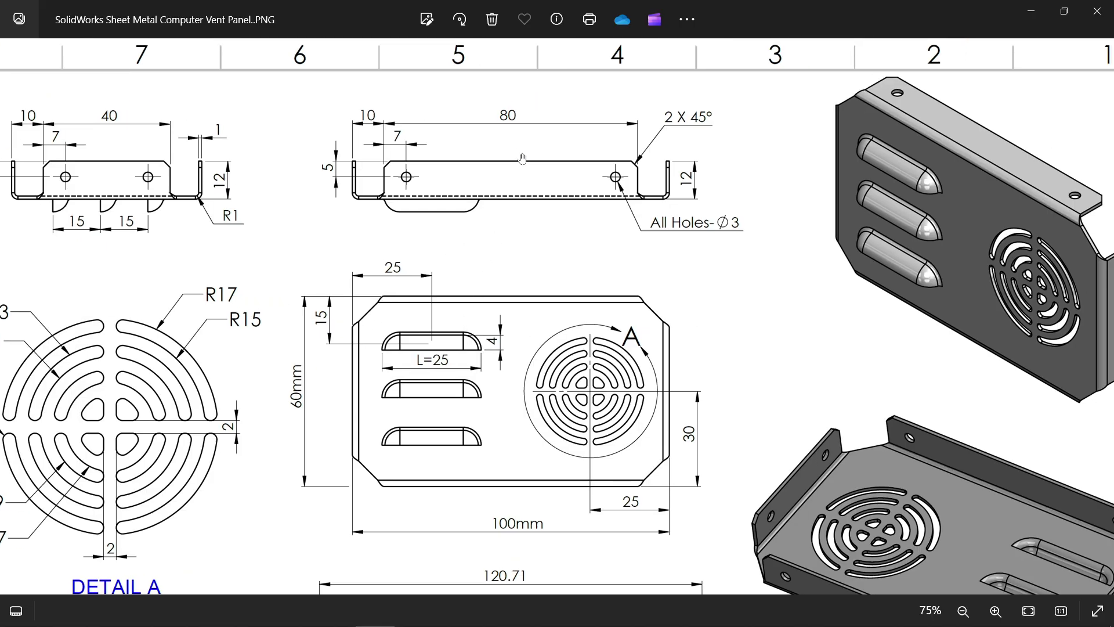
ctrl+scroll(499, 120, up, 2)
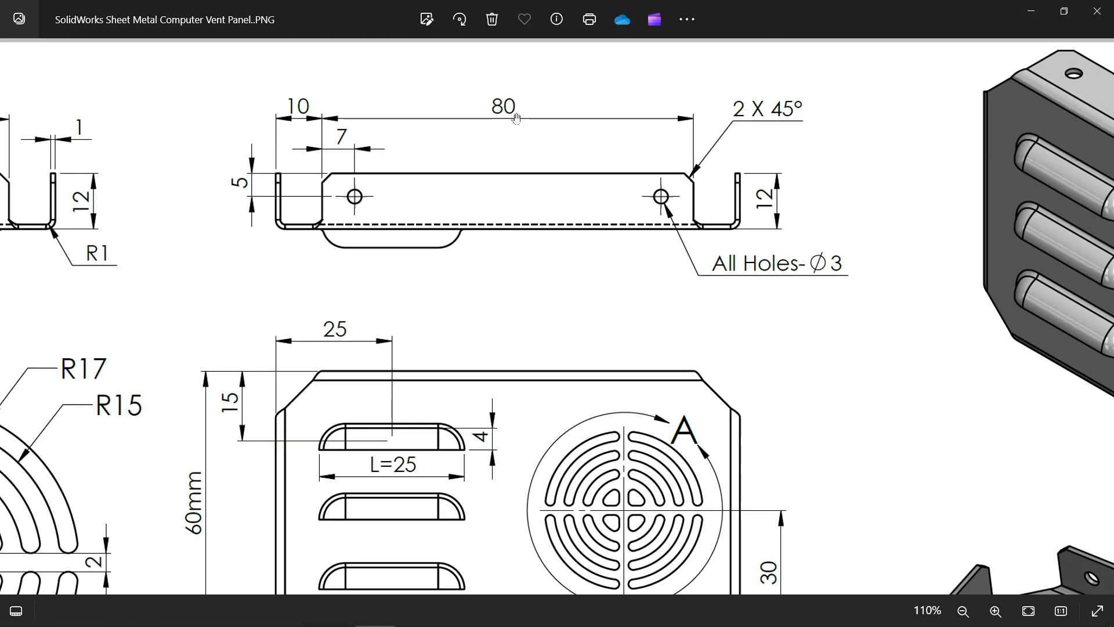
drag(485, 303, 497, 230)
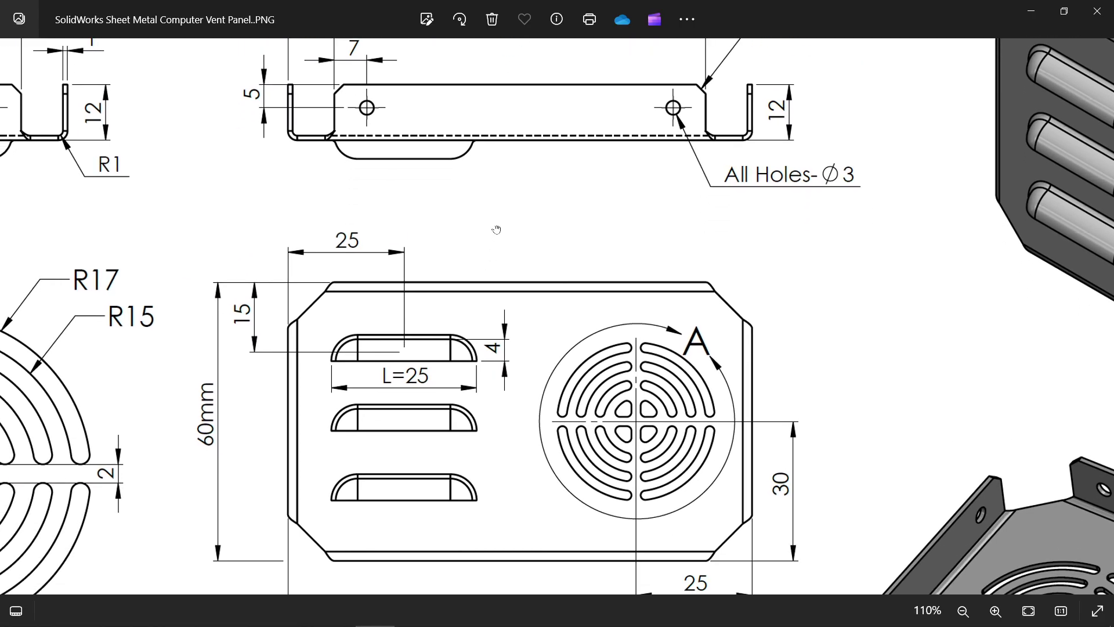
scroll(410, 315, up, 2)
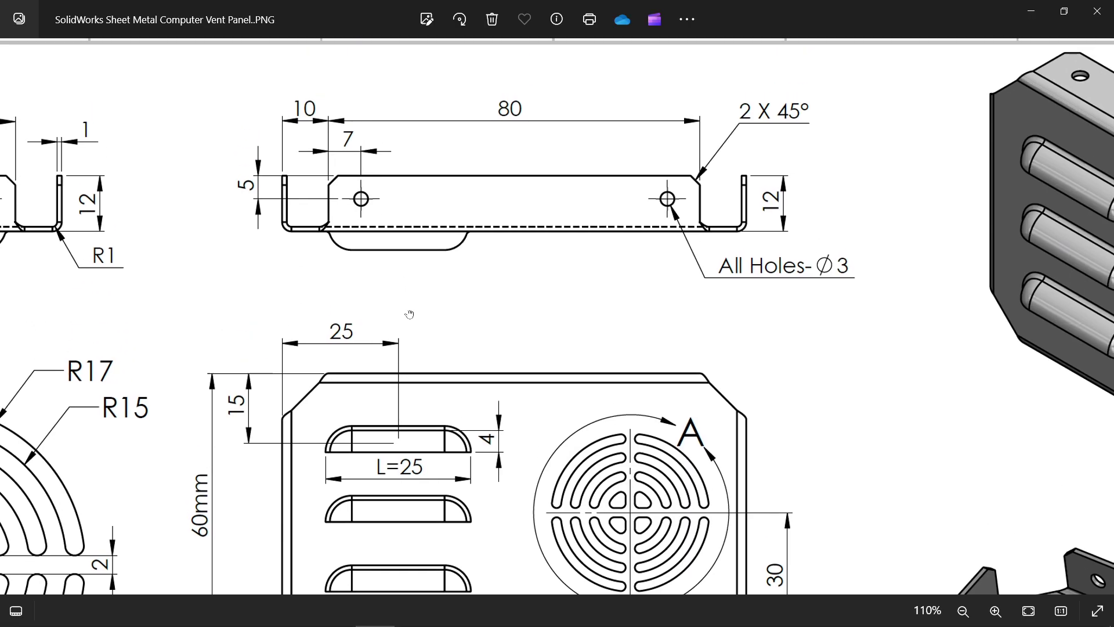
ctrl+scroll(420, 334, down, 5)
click(1031, 13)
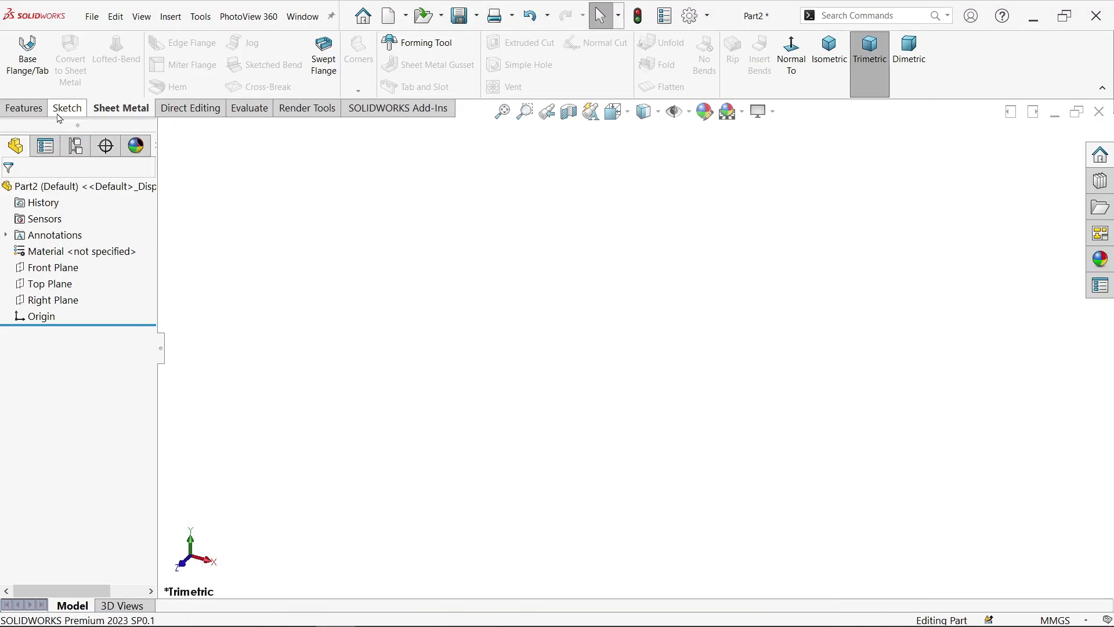
Step: On the Front Plane, draw a center rectangle on the origin, 60 mm high by 100 mm wide
right_click(69, 275)
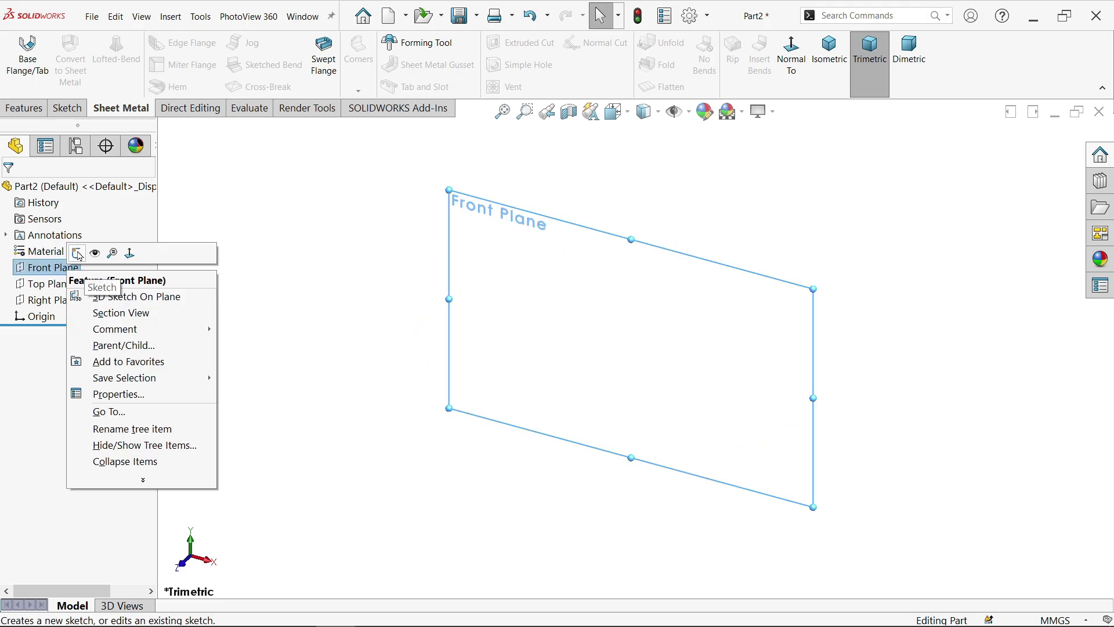
click(77, 253)
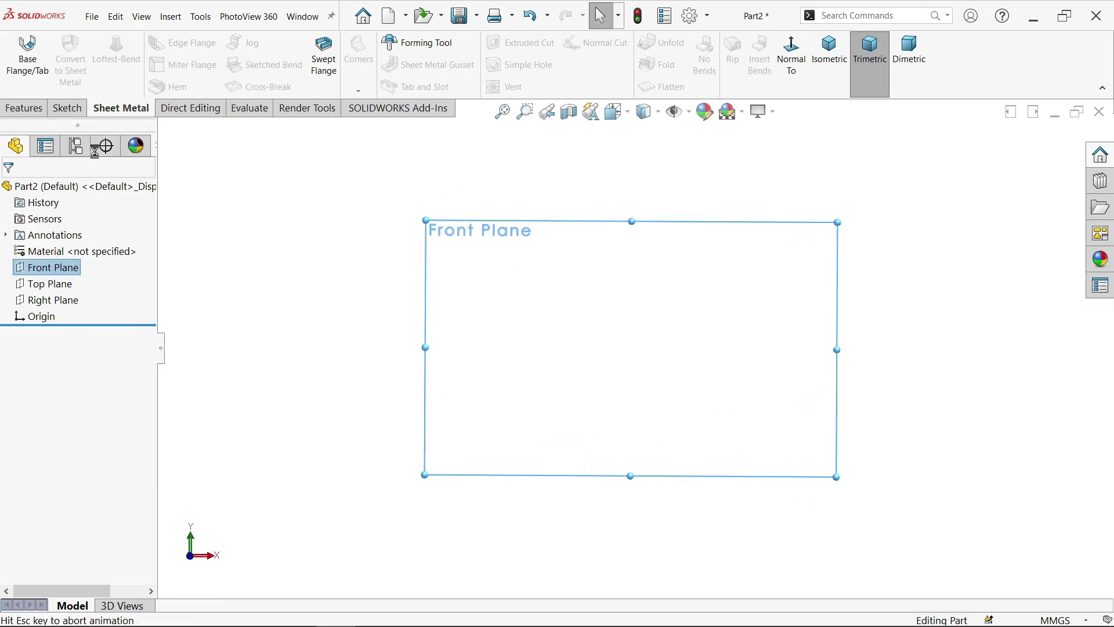
click(95, 65)
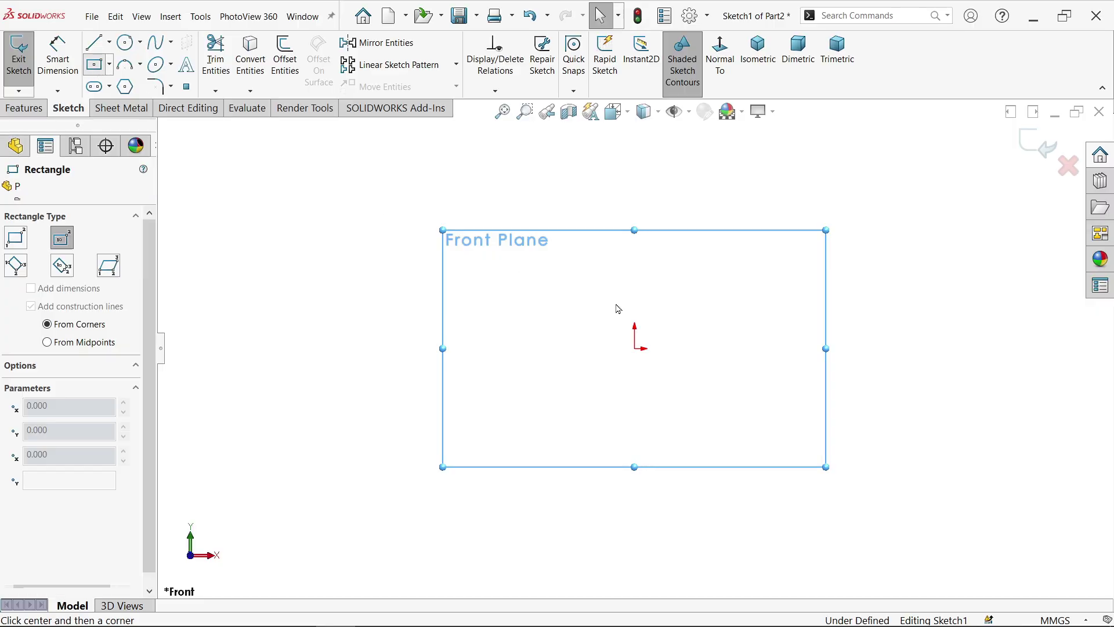
click(634, 348)
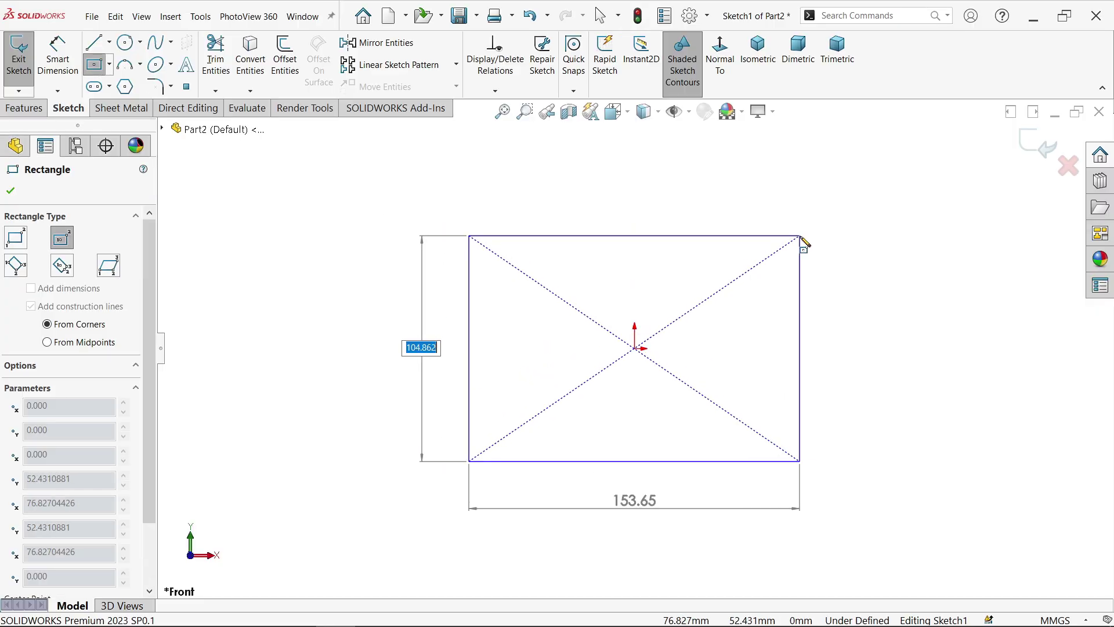
text(60)
key(Tab)
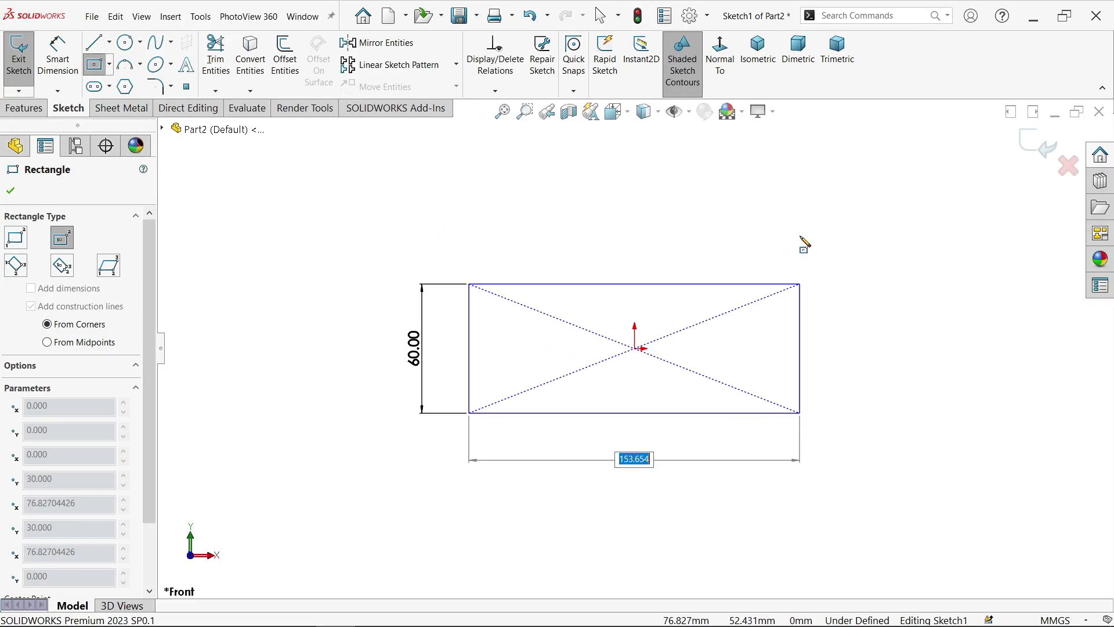
text(100)
key(Return)
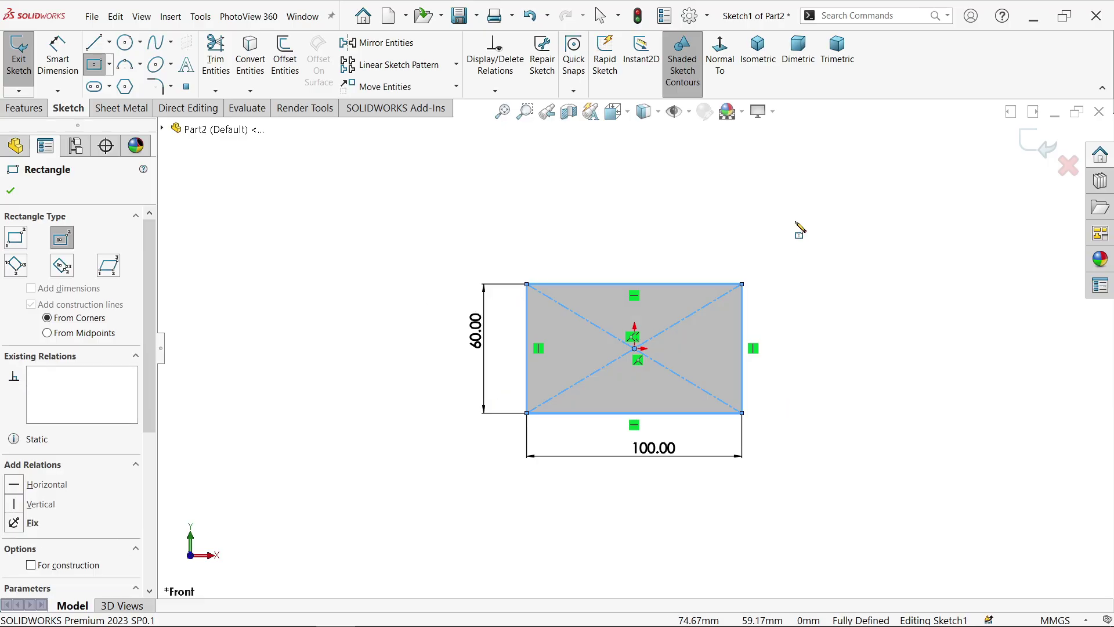
right_click(797, 228)
click(834, 232)
Step: Create a Base Flange from Sketch1 with 1.000 mm thickness and K-Factor 0.5
click(120, 108)
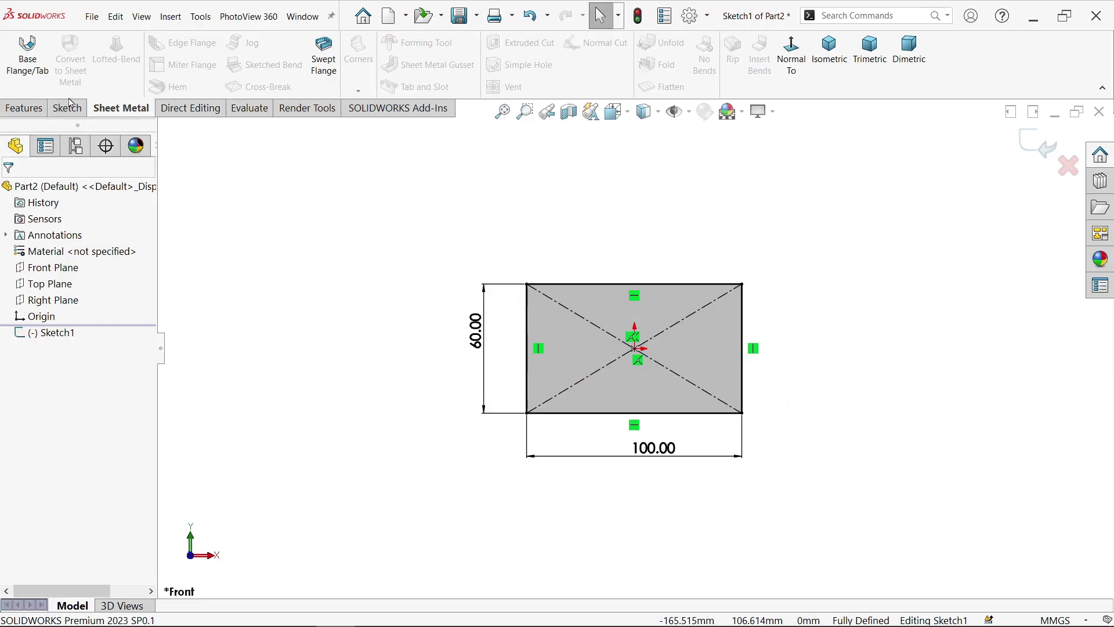
click(23, 65)
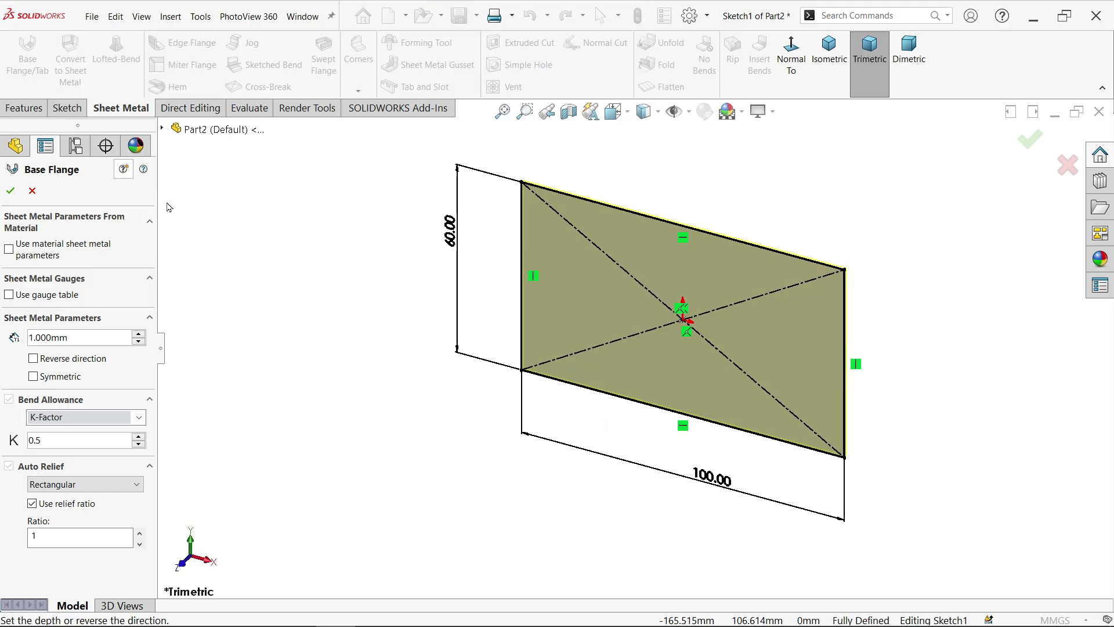
scroll(666, 342, down, 10)
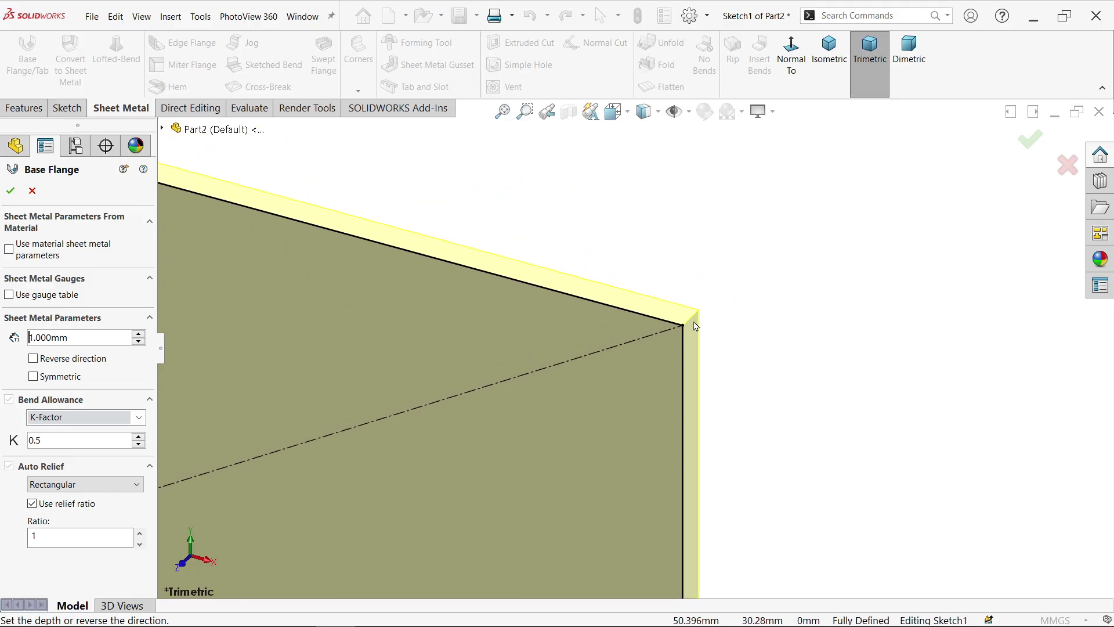
drag(83, 335, 2, 342)
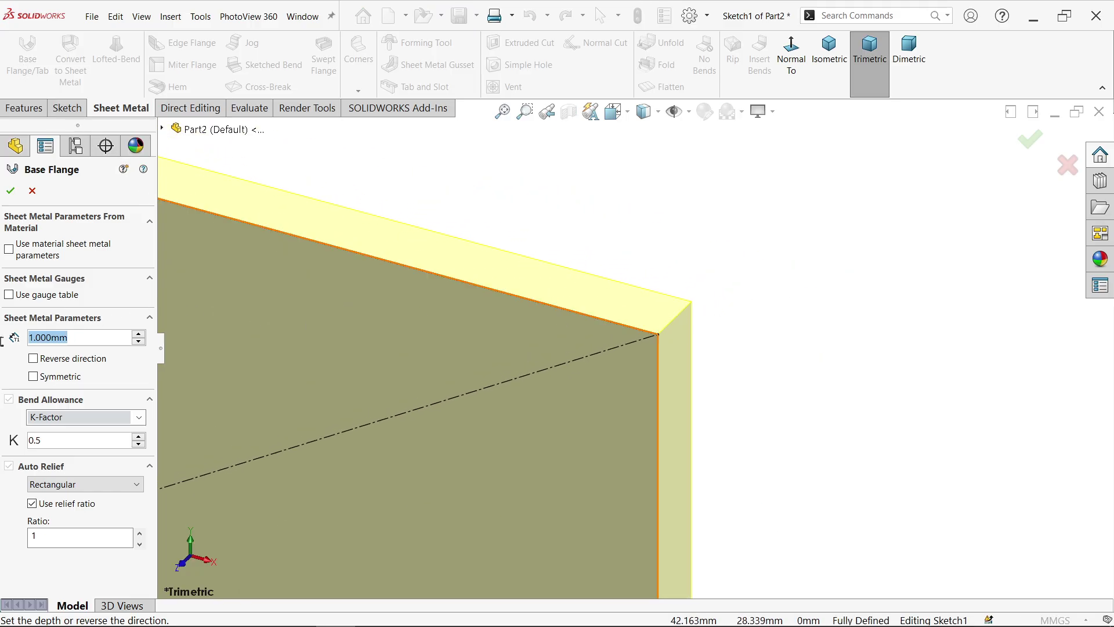
drag(58, 440, 11, 440)
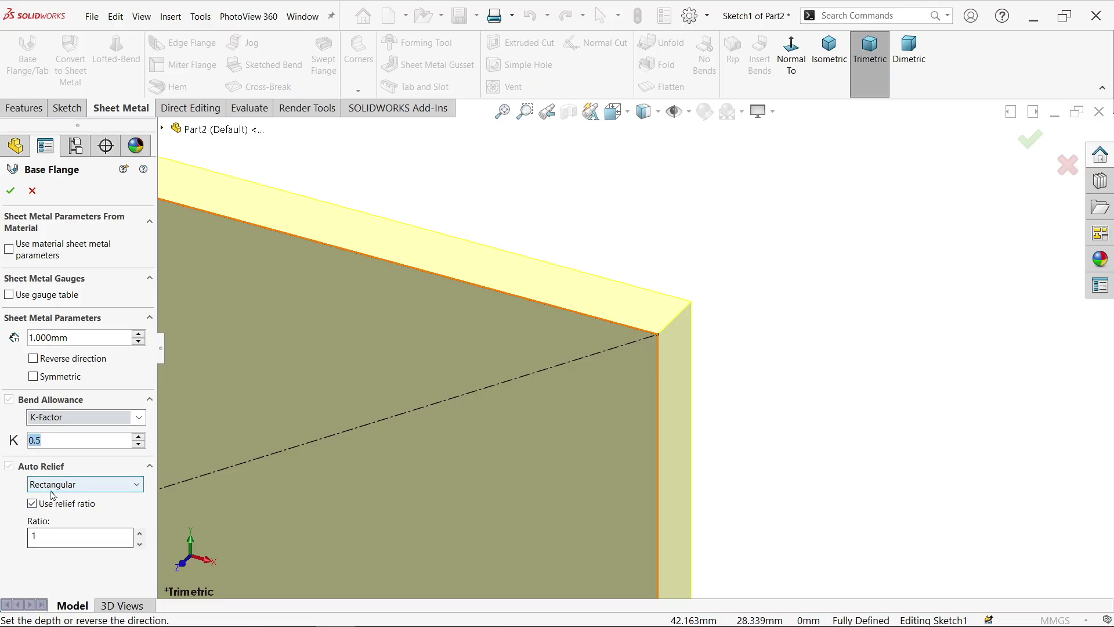
click(12, 191)
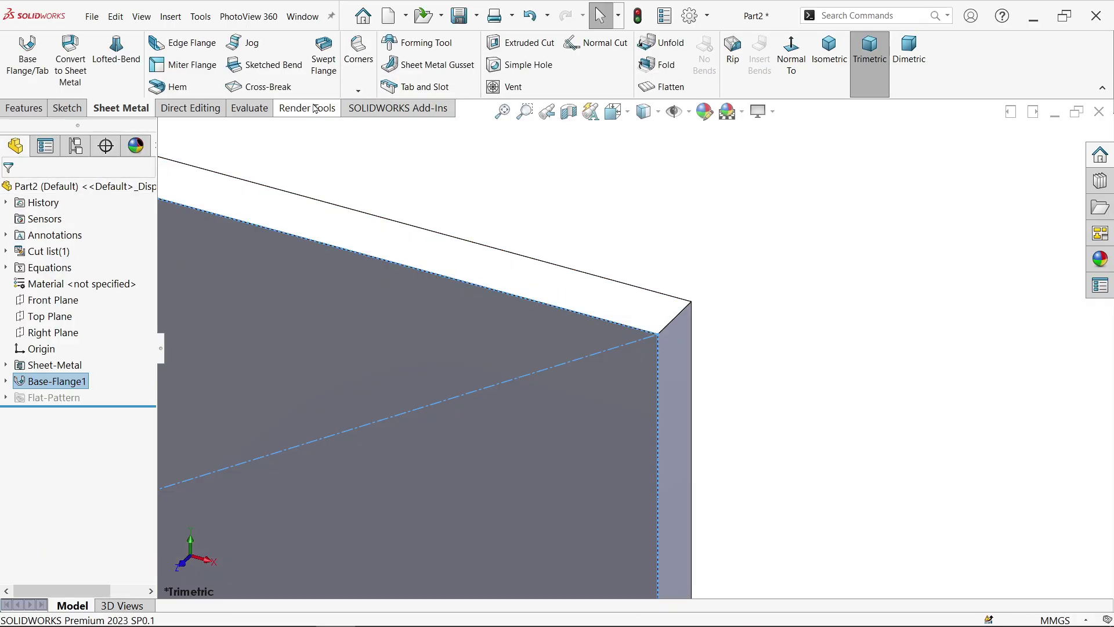
Step: Apply a Break Corner with 10 mm chamfers to all four corners of the plate face
click(358, 92)
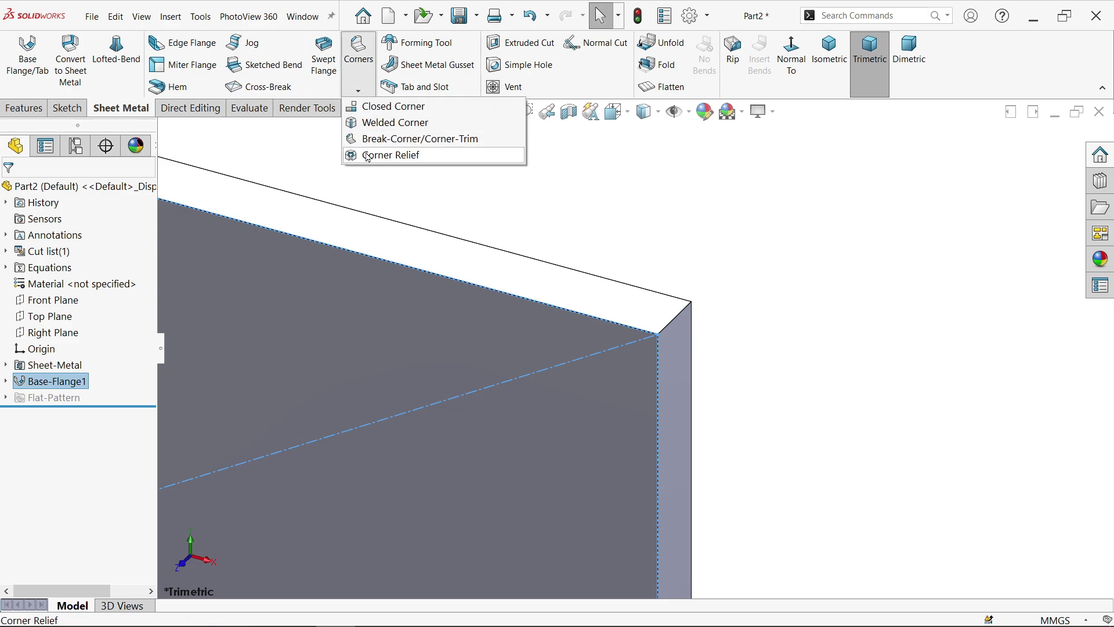
click(400, 140)
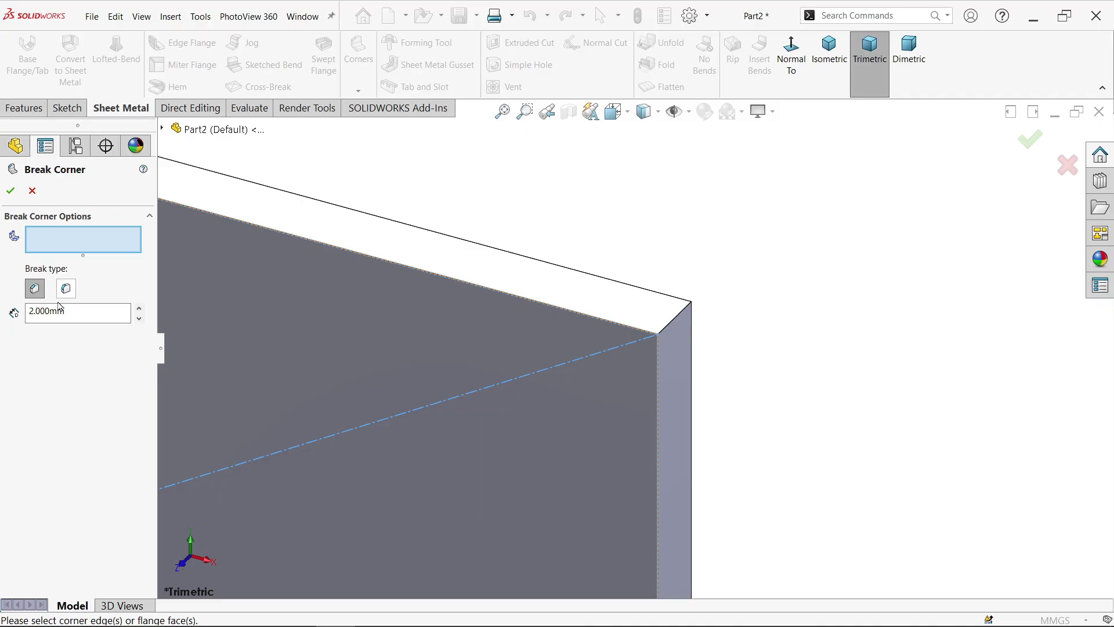
key(f)
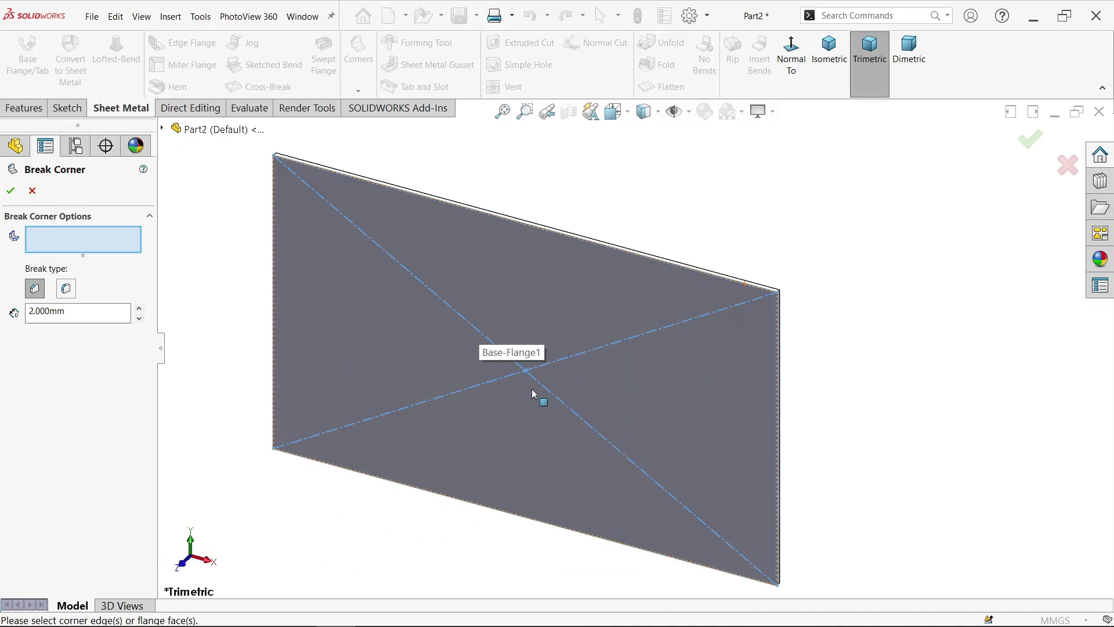
click(537, 314)
scroll(737, 325, down, 2)
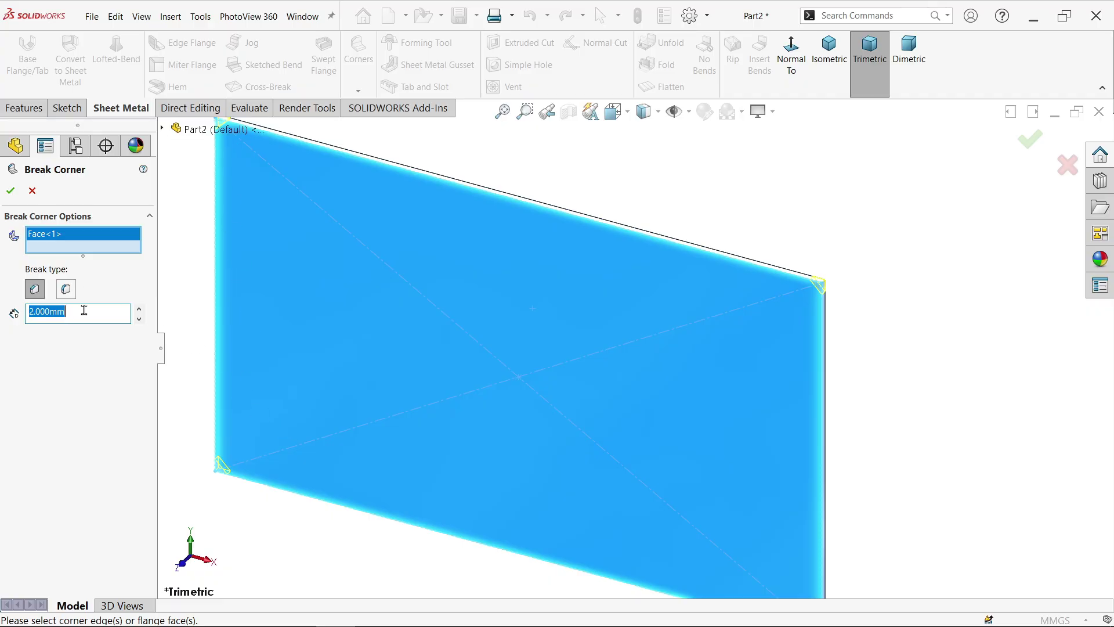
text(10)
key(Return)
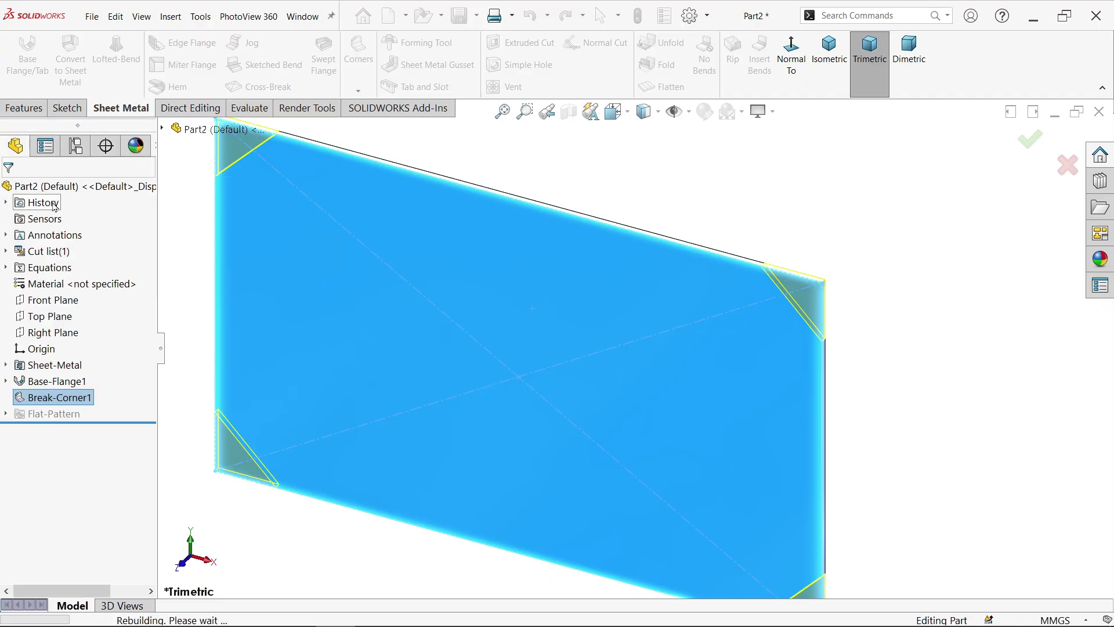
click(11, 190)
scroll(421, 178, down, 2)
click(610, 256)
scroll(610, 256, down, 1)
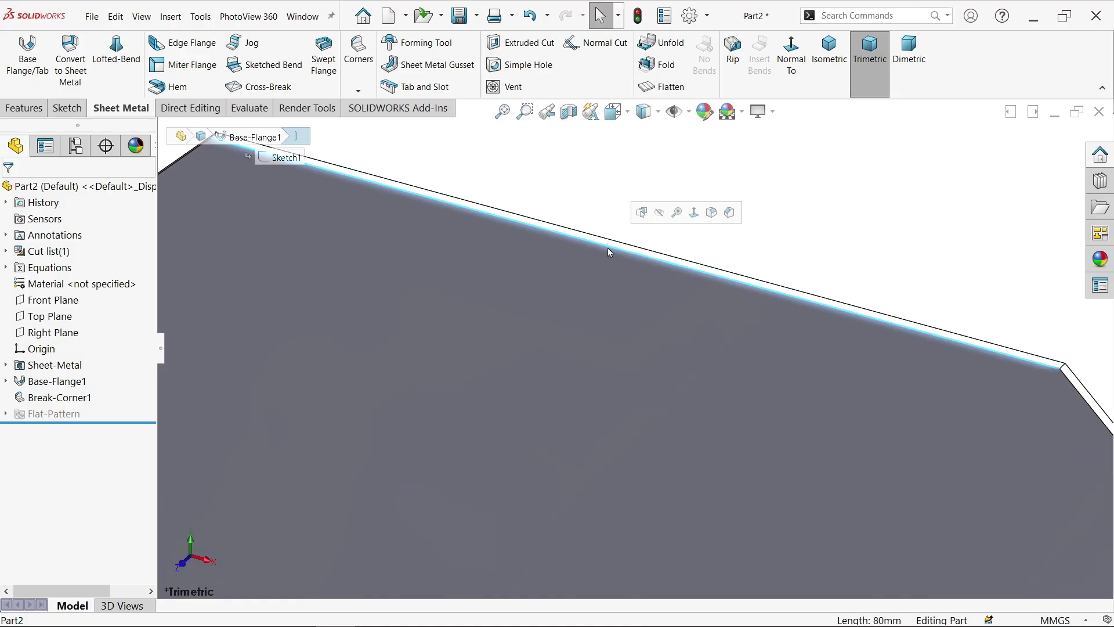
scroll(808, 480, up, 3)
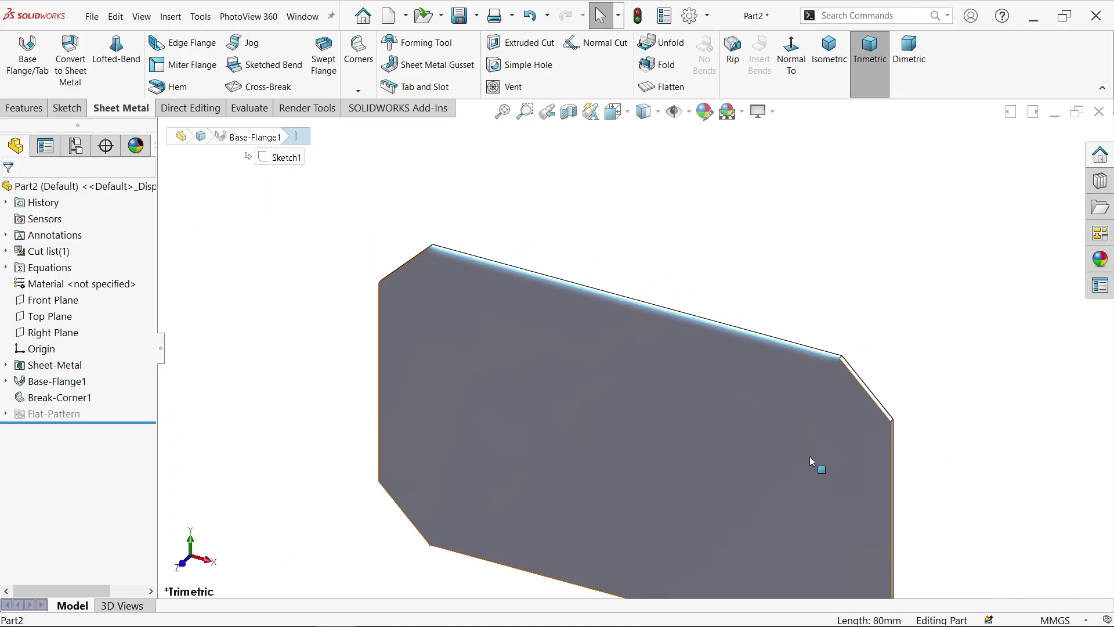
Step: Start an Edge Flange on the plate's top edge
click(689, 251)
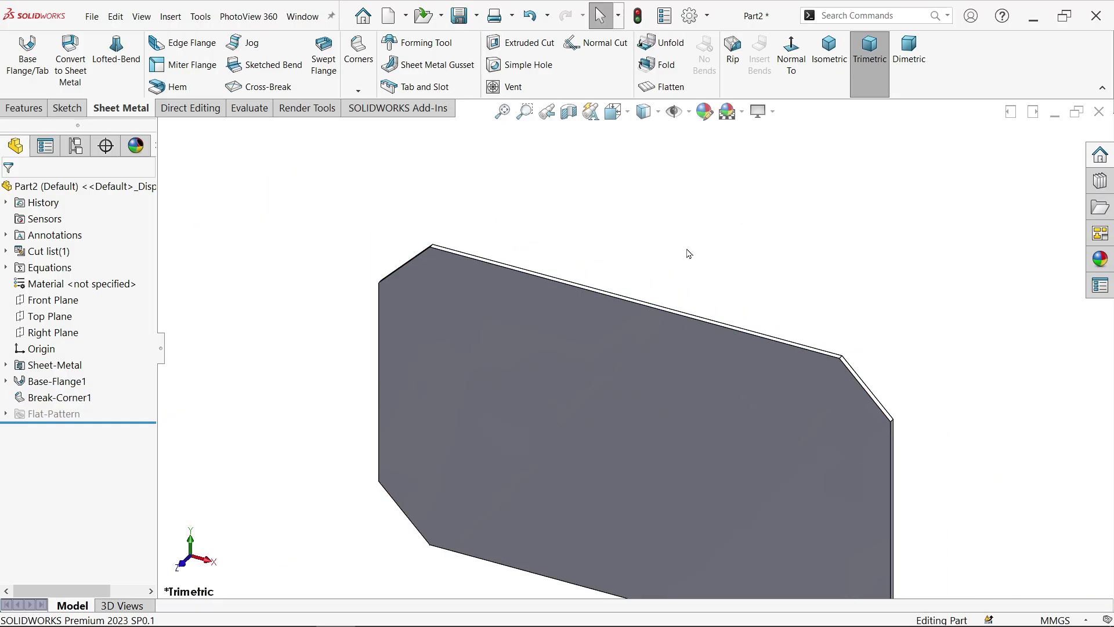
click(192, 47)
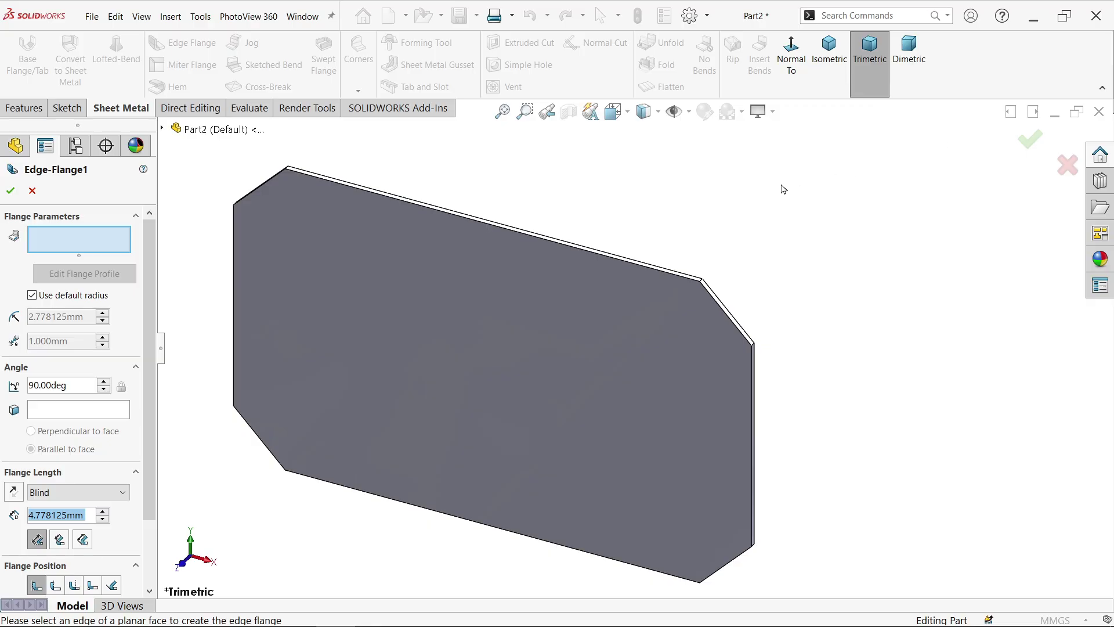
click(460, 205)
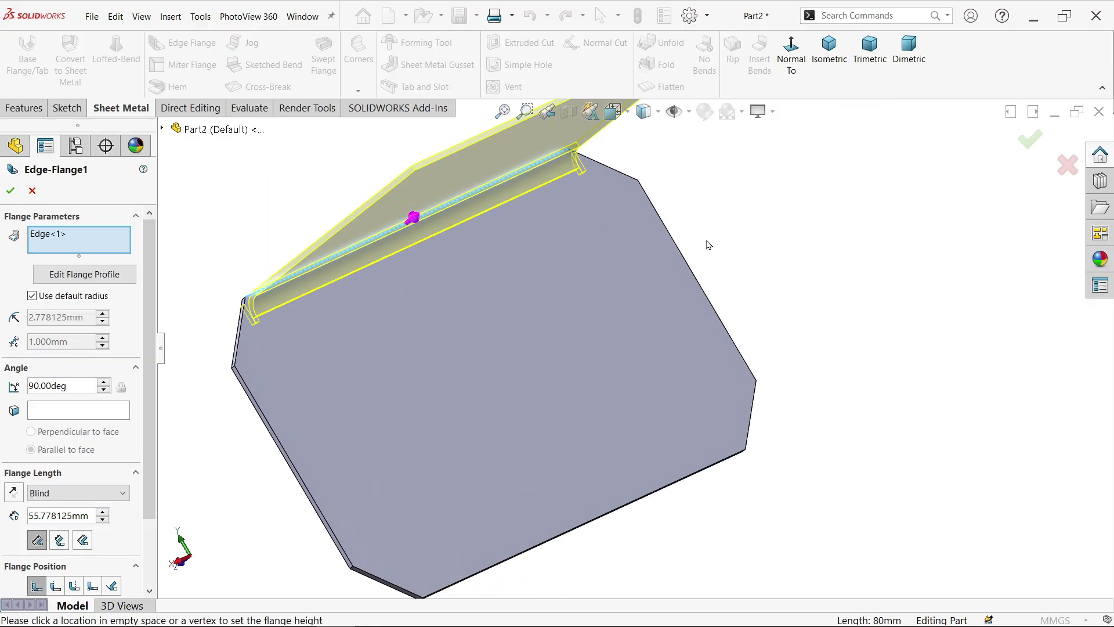
middle_drag(708, 244, 522, 314)
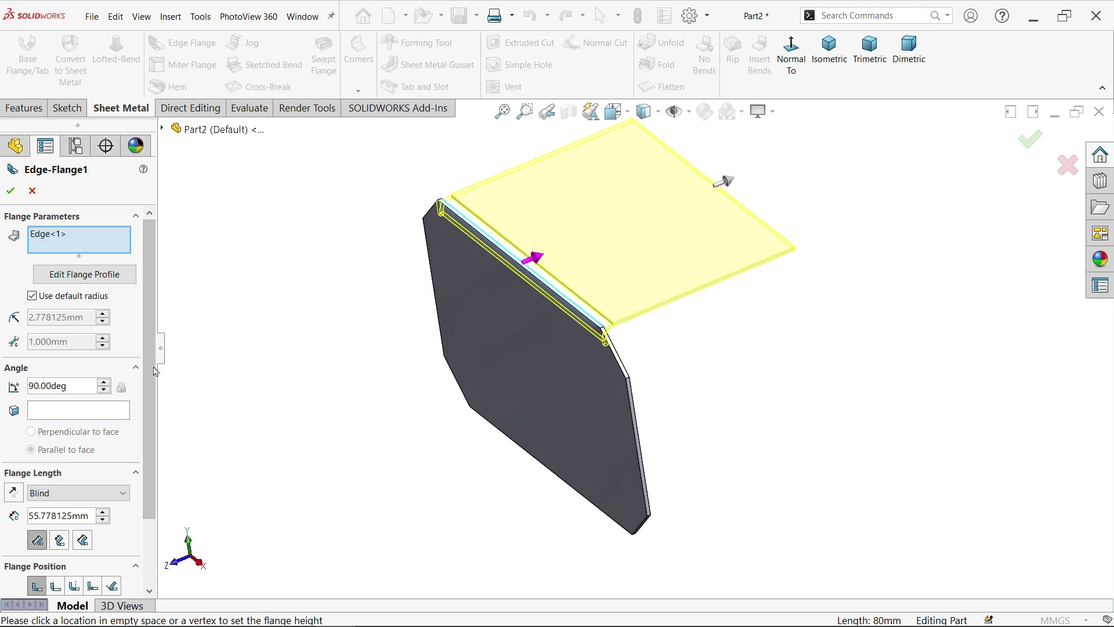
Step: Give the edge flange a custom 1 mm bend radius and a 12 mm length
click(32, 298)
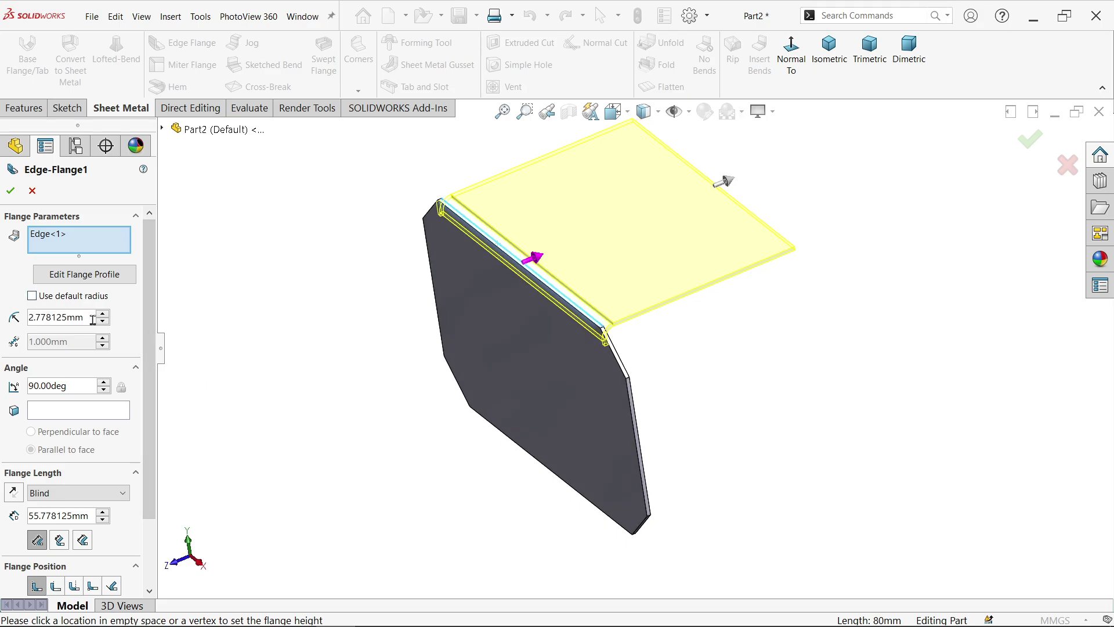
drag(93, 320, 5, 319)
text(1)
key(Return)
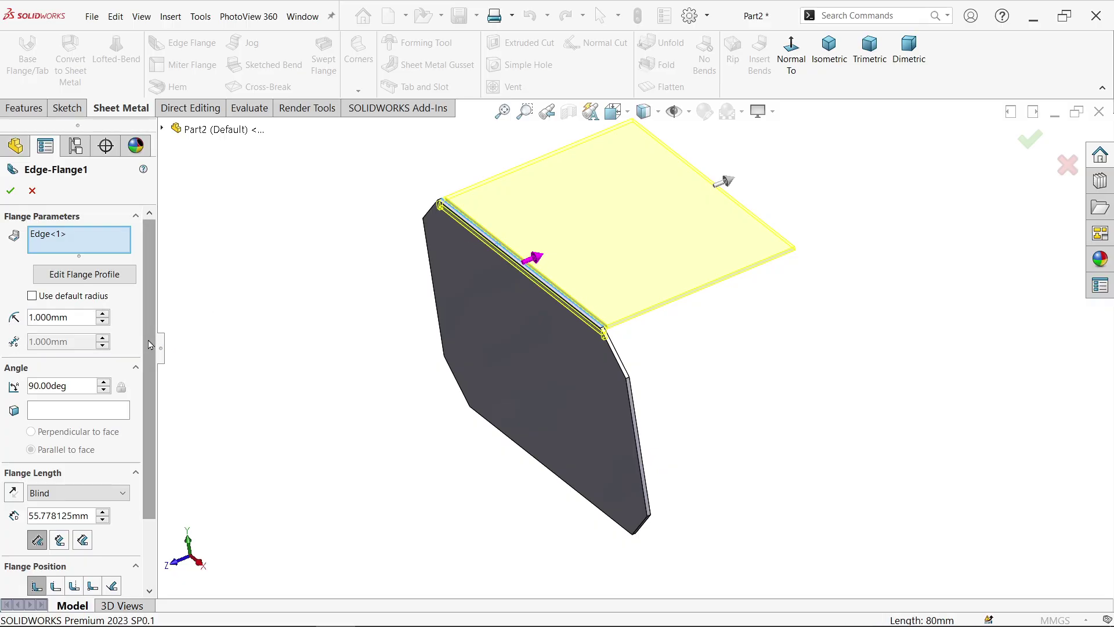
drag(150, 348, 148, 394)
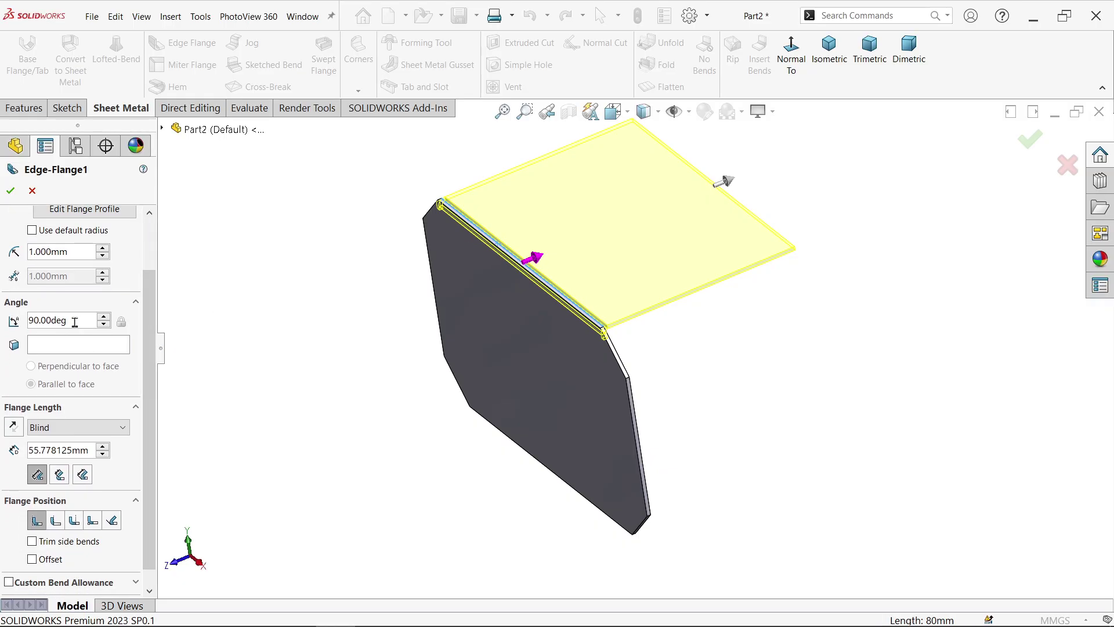
drag(92, 451, 3, 443)
text(12)
key(Return)
Step: Add the plate's right edge to the edge flange
scroll(150, 406, down, 1)
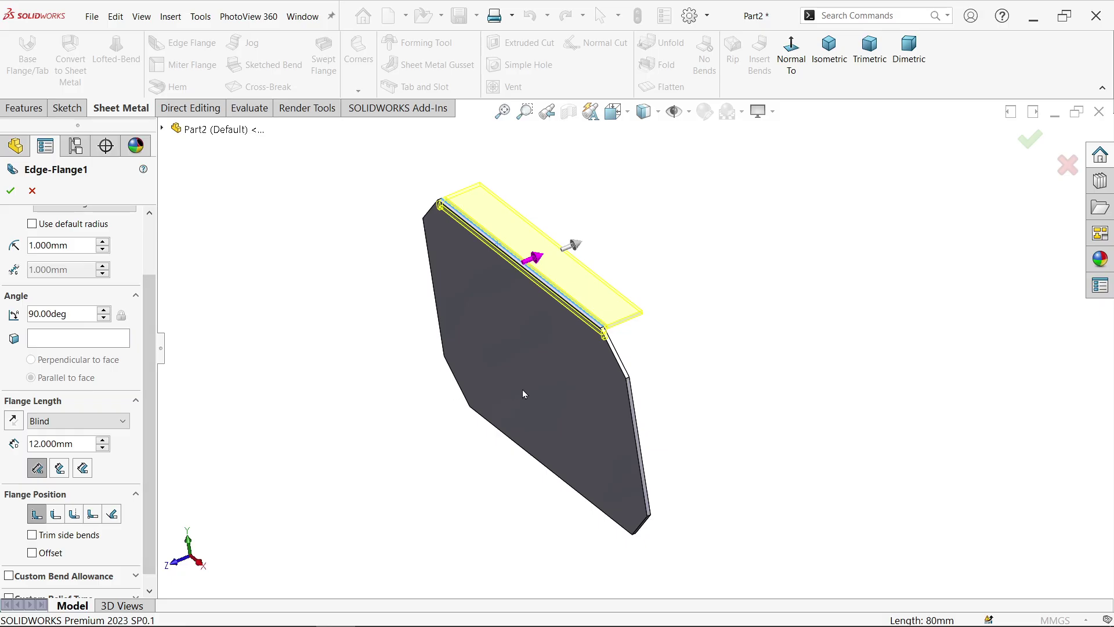
middle_drag(525, 389, 463, 400)
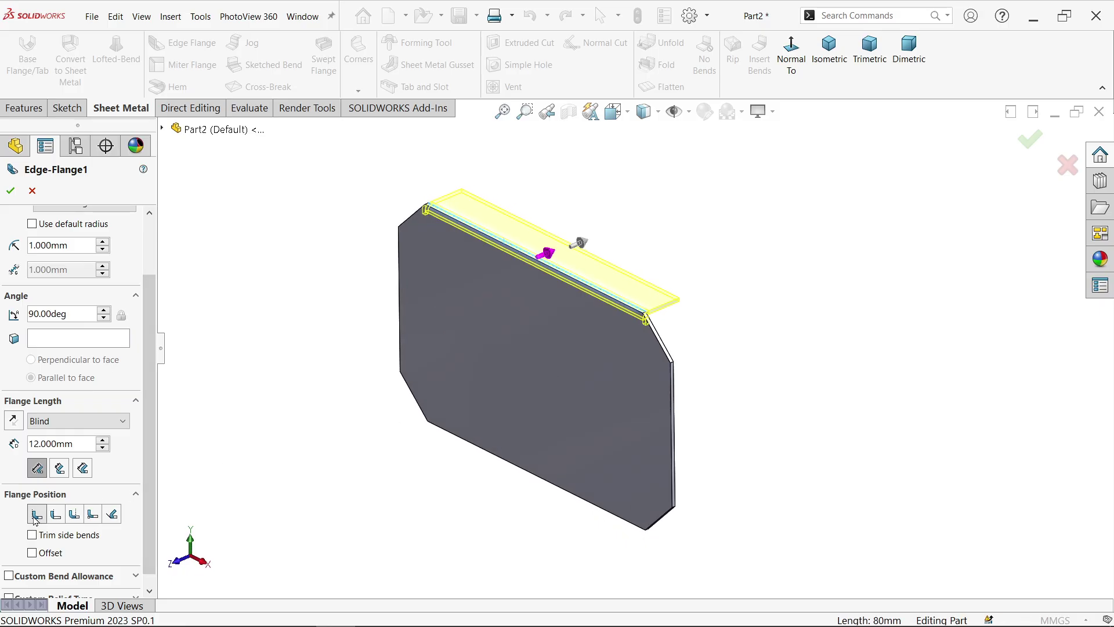
click(614, 112)
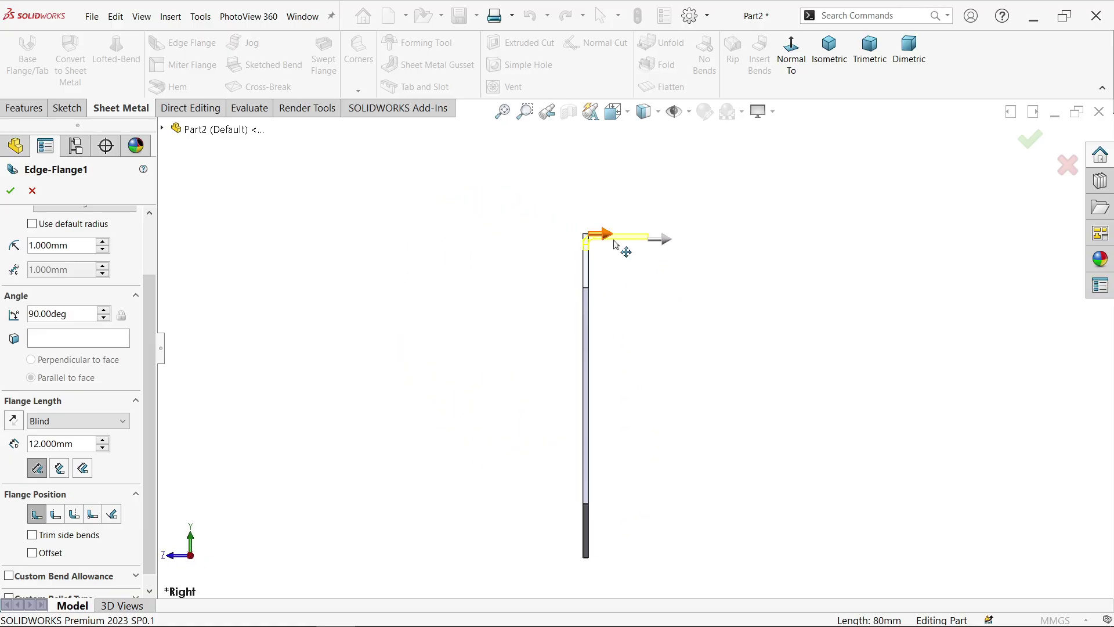
scroll(609, 261, down, 5)
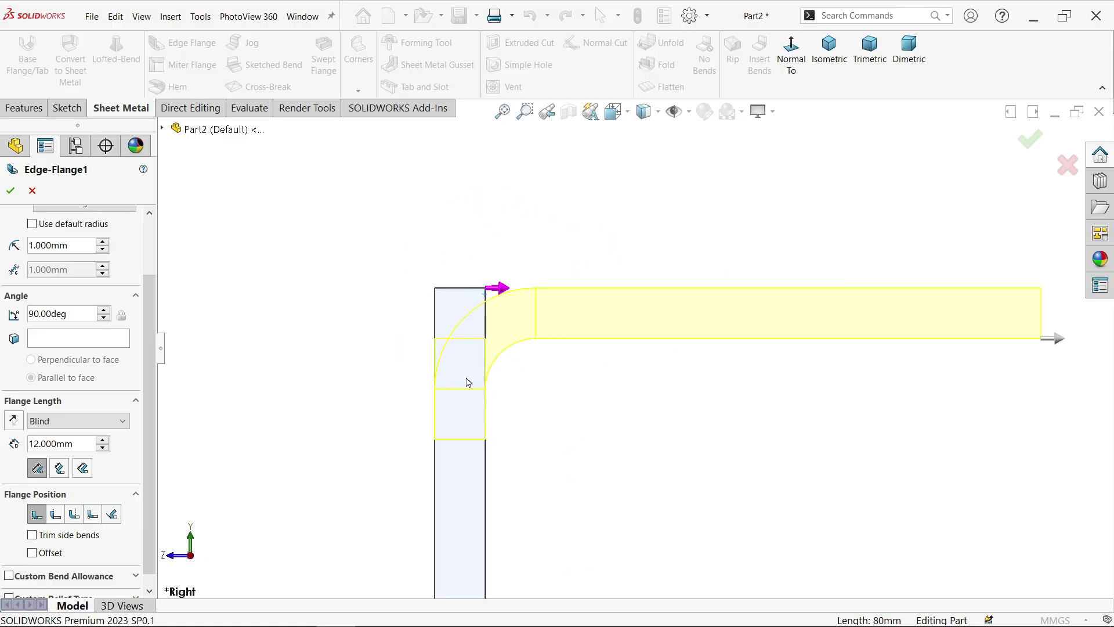
scroll(151, 444, down, 1)
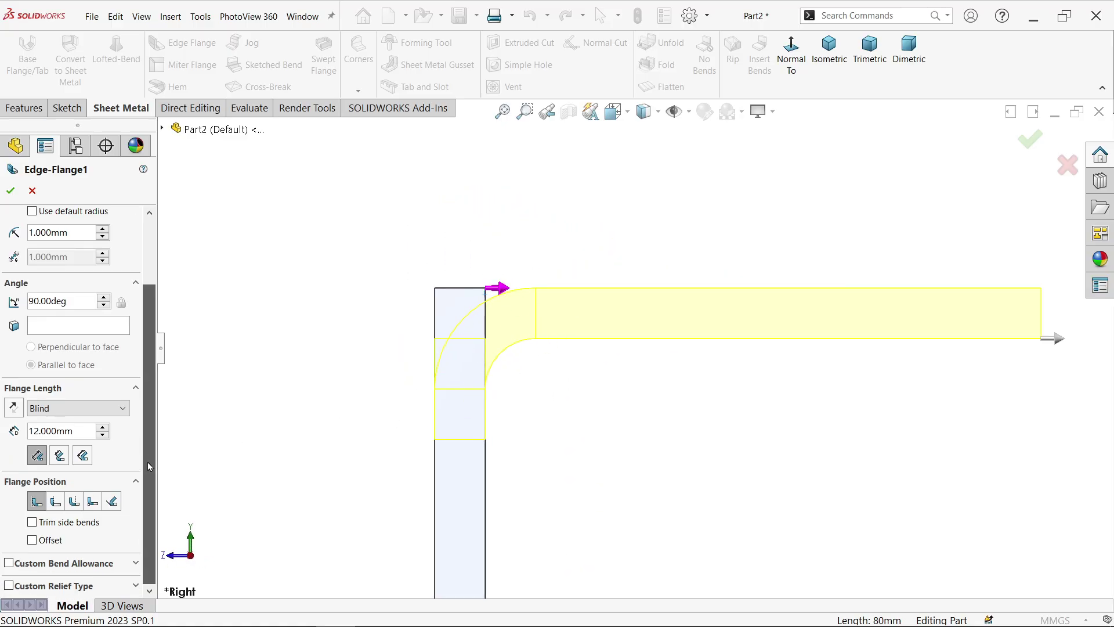
click(829, 51)
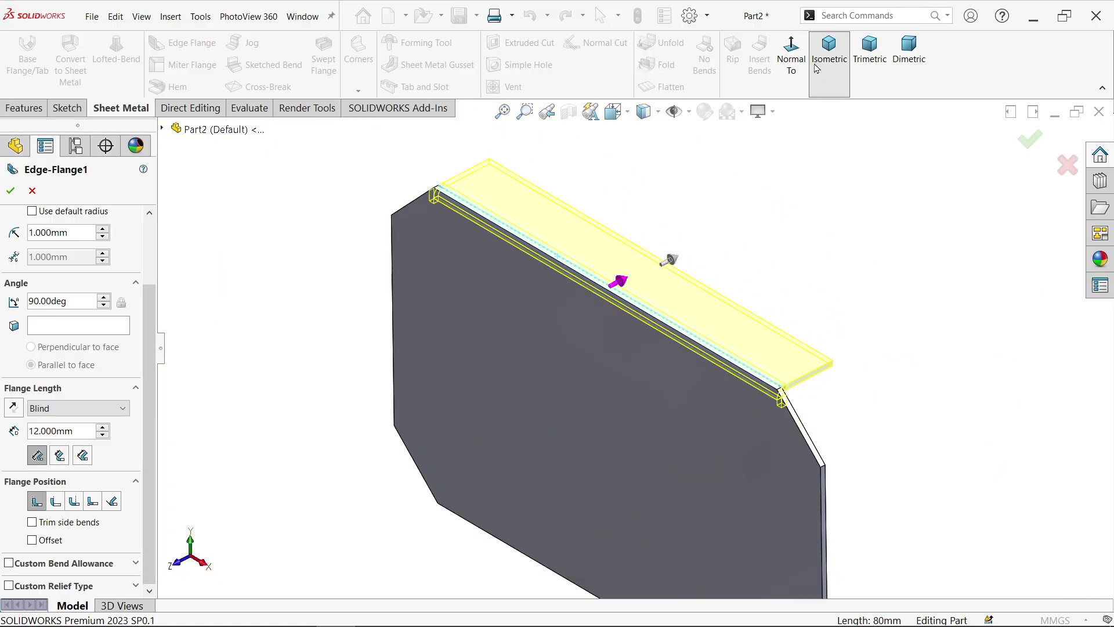
scroll(727, 420, down, 5)
click(672, 423)
Step: Add the left edge to the edge flange and view the plate face-on
scroll(616, 410, up, 5)
middle_drag(544, 481, 592, 393)
scroll(590, 401, down, 5)
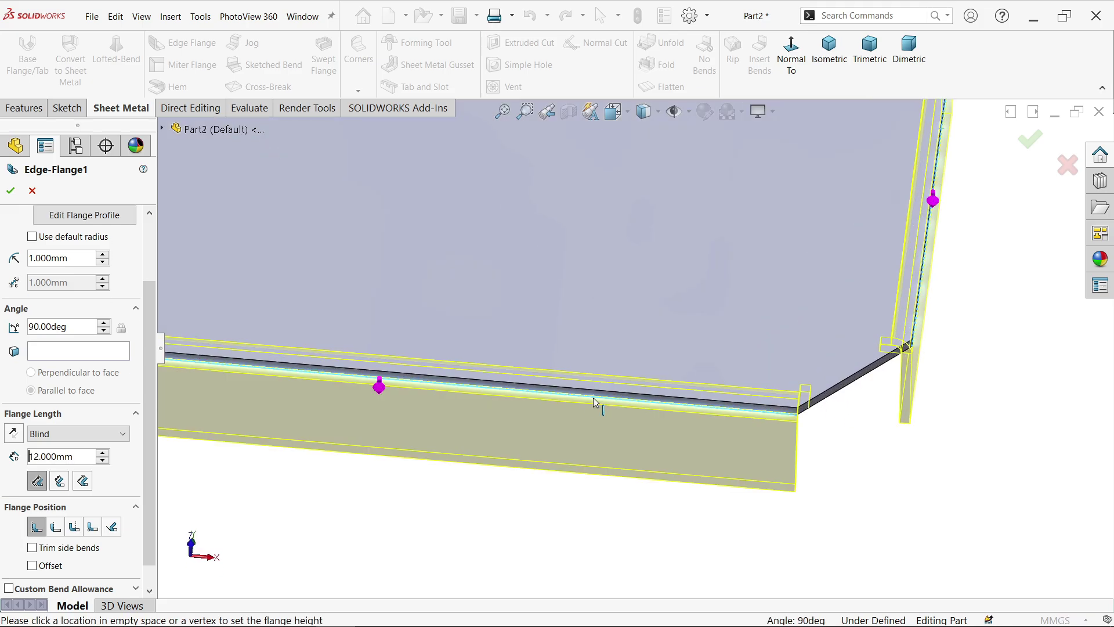
scroll(580, 410, up, 5)
middle_drag(356, 312, 423, 364)
scroll(484, 309, down, 6)
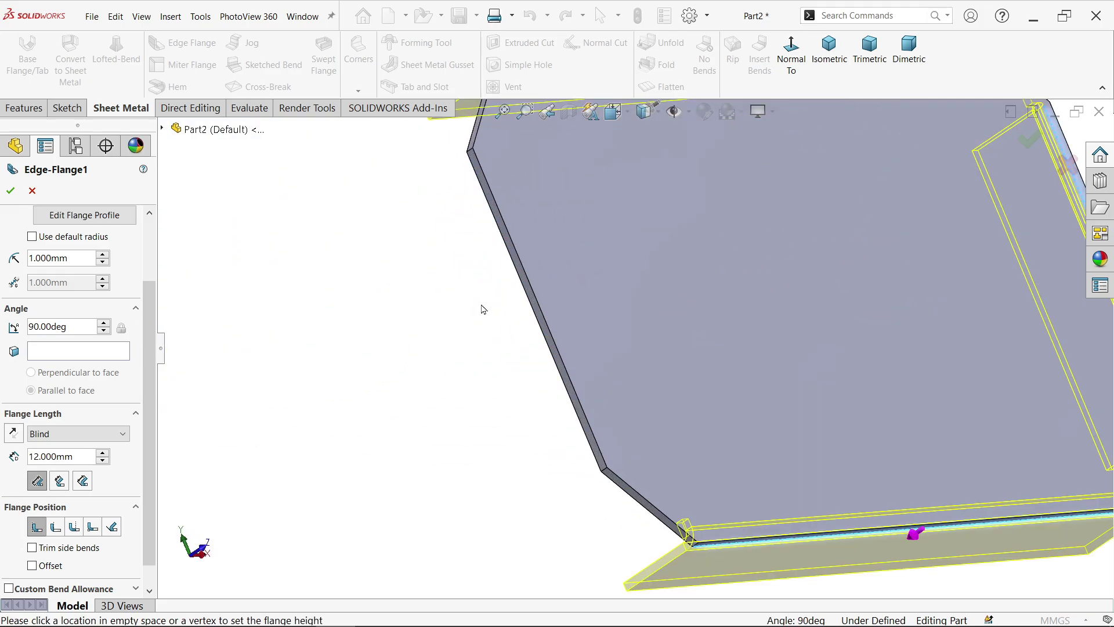
click(544, 339)
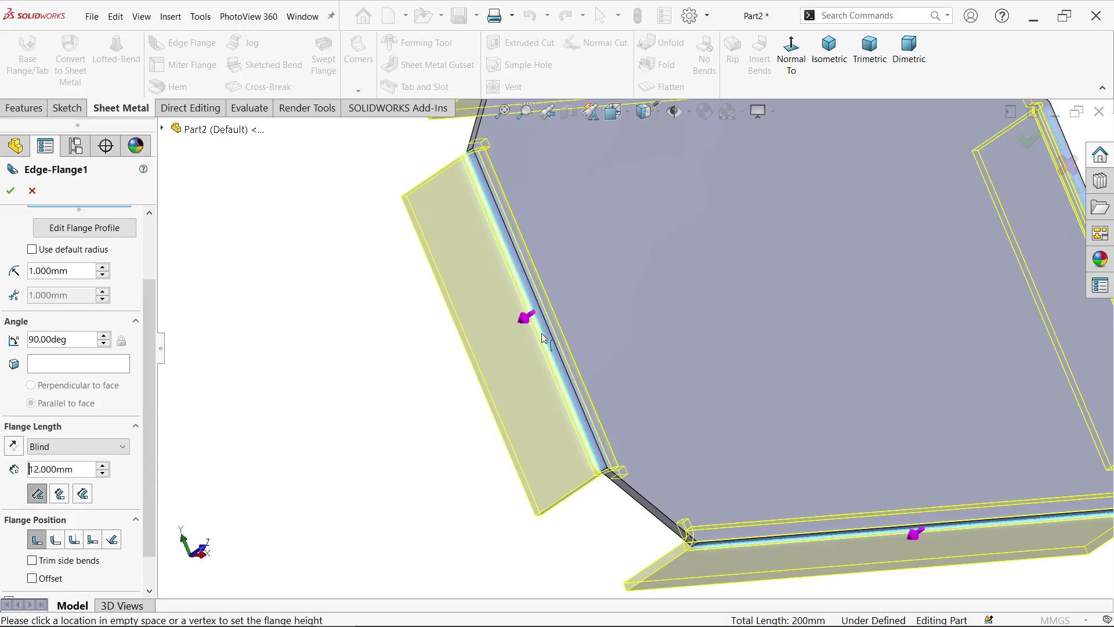
click(829, 49)
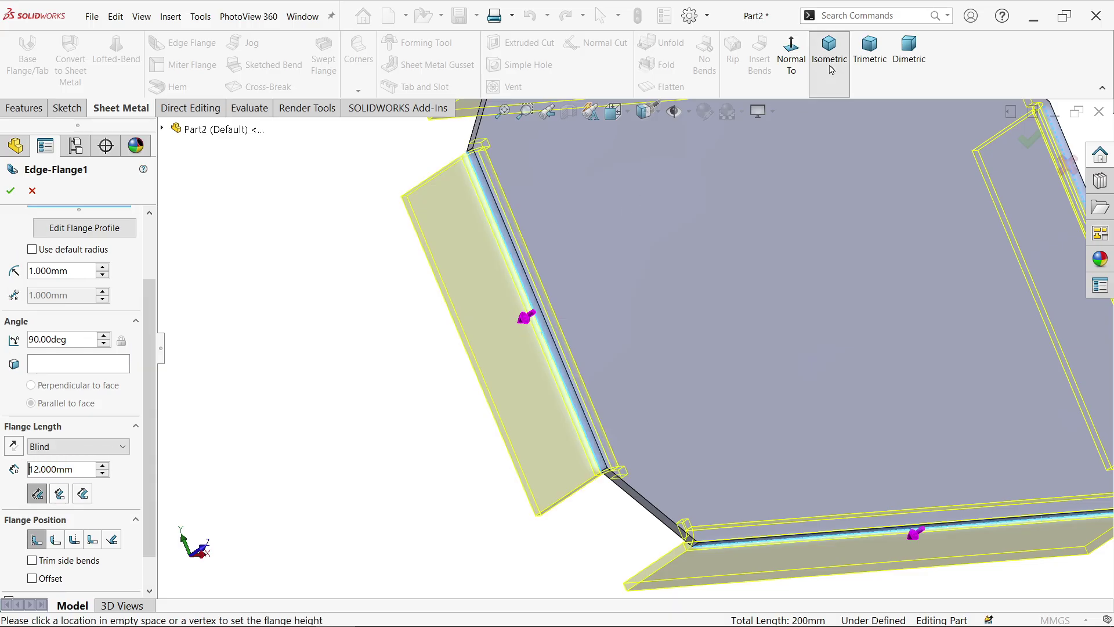
scroll(690, 315, down, 5)
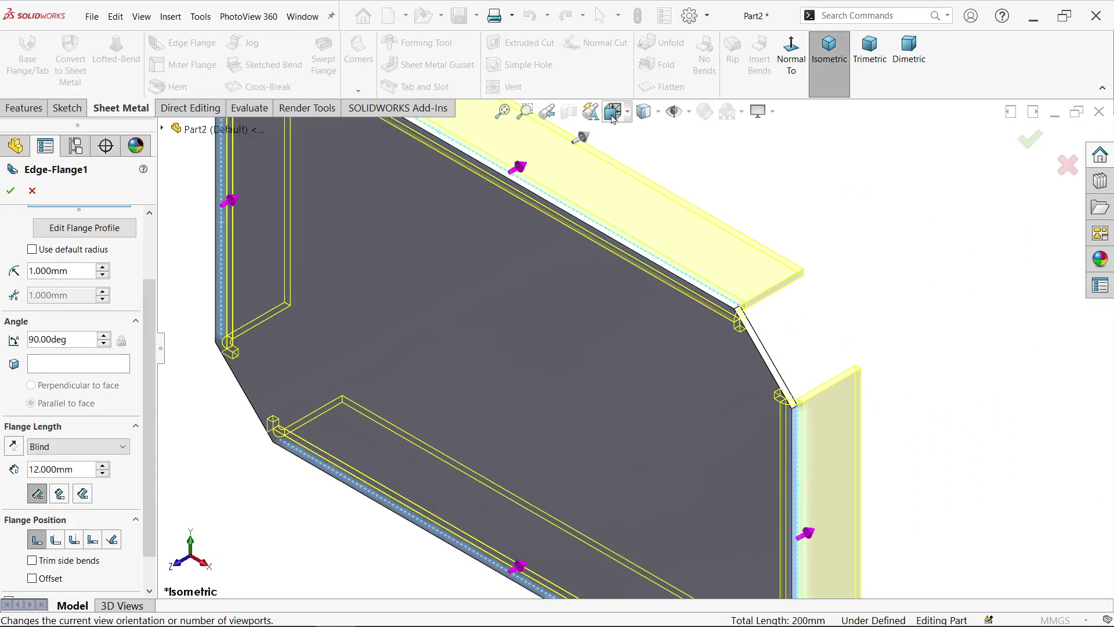
scroll(483, 399, up, 6)
key(ctrl+8)
click(484, 407)
scroll(784, 271, down, 4)
scroll(784, 272, down, 2)
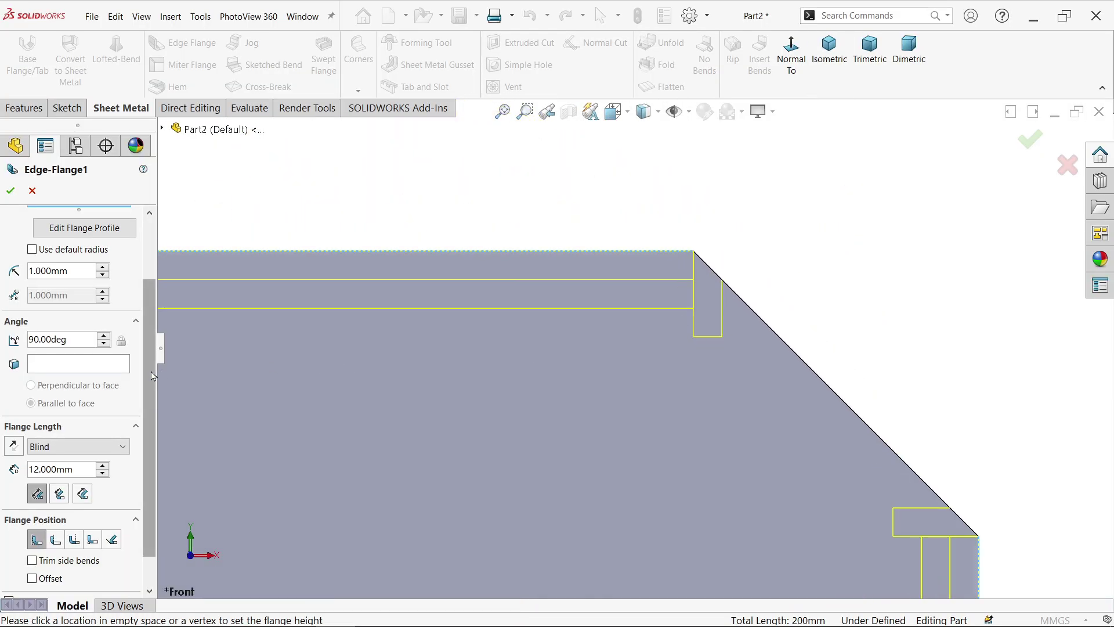
Step: Set the flange relief type to Tear and apply the edge flanges
scroll(149, 406, down, 1)
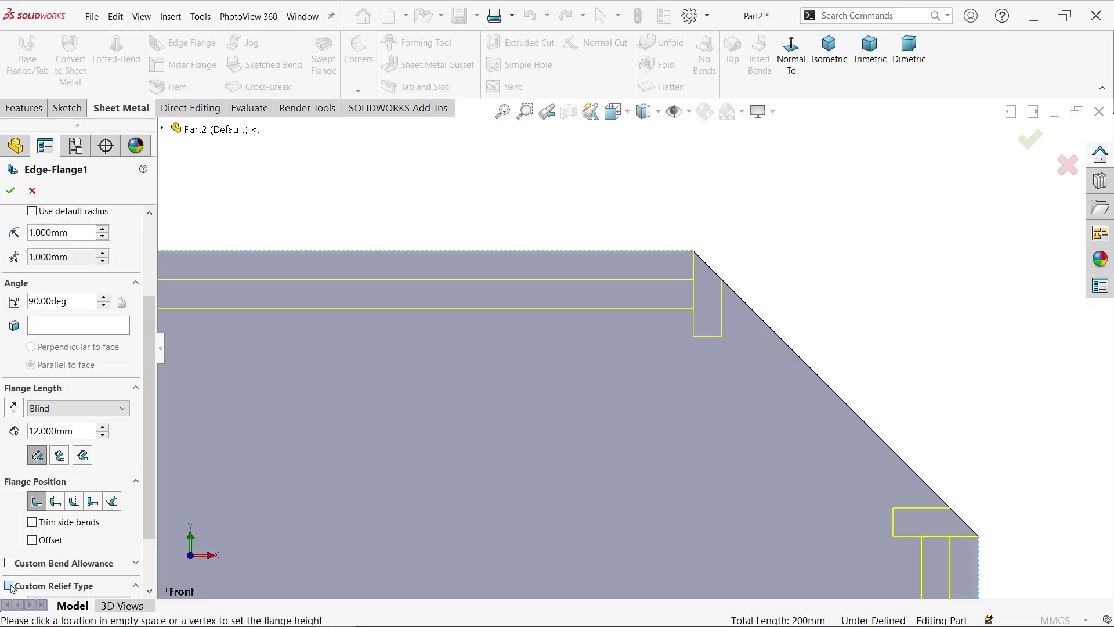
scroll(147, 443, down, 2)
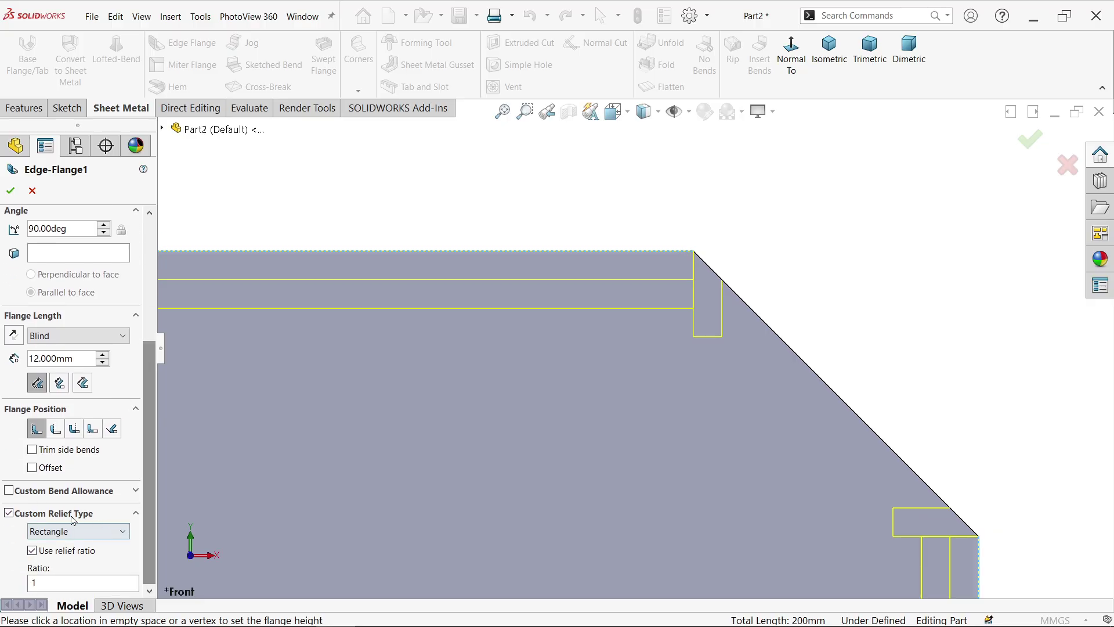
click(63, 532)
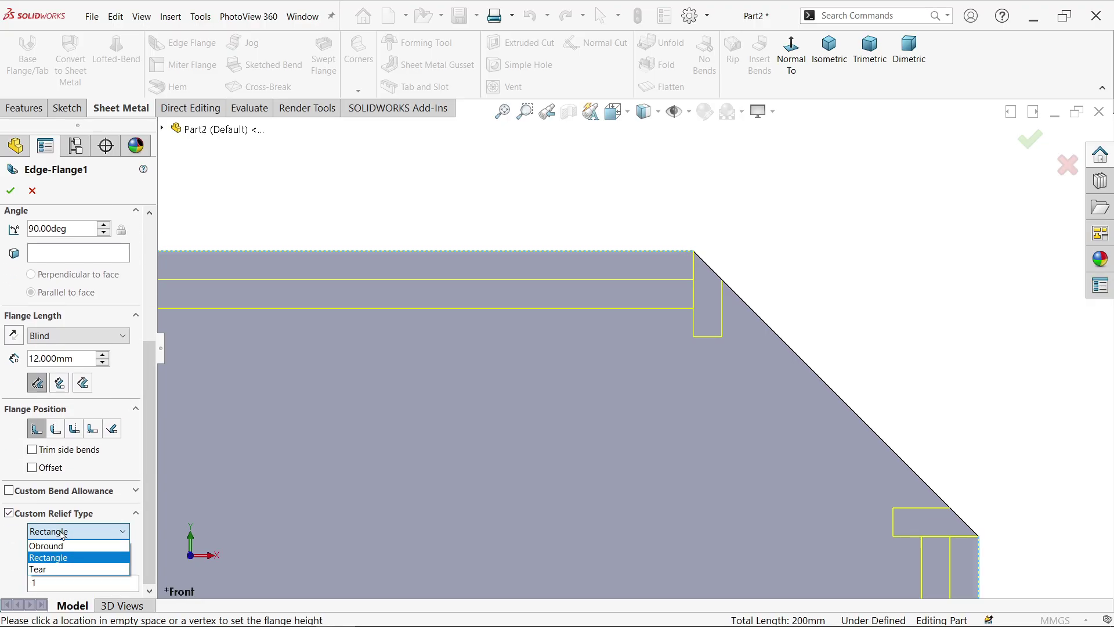
click(44, 570)
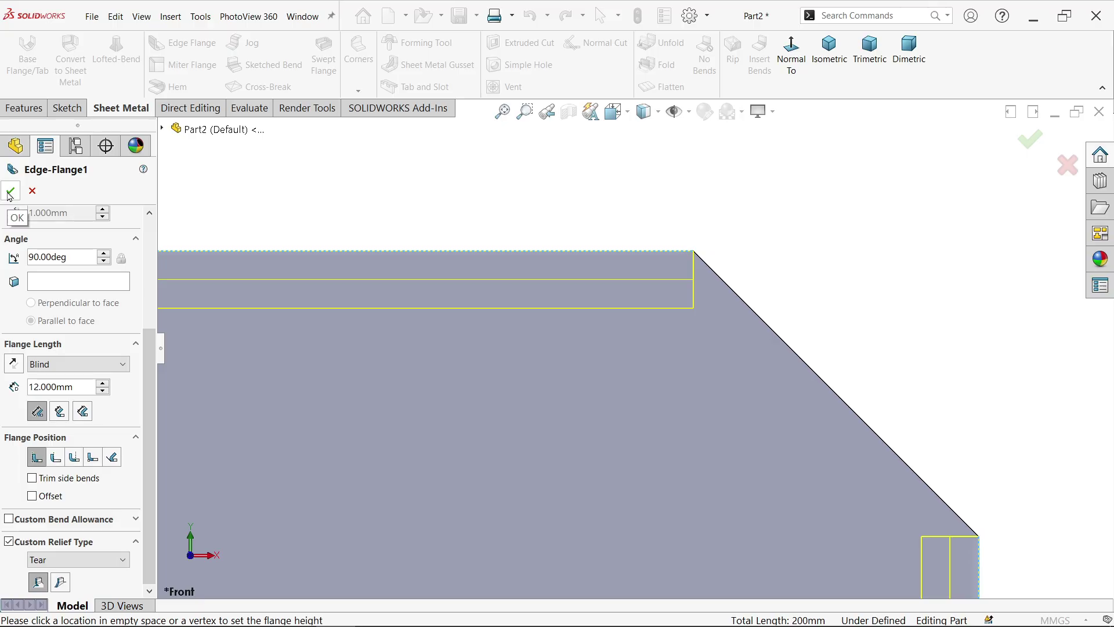
click(10, 191)
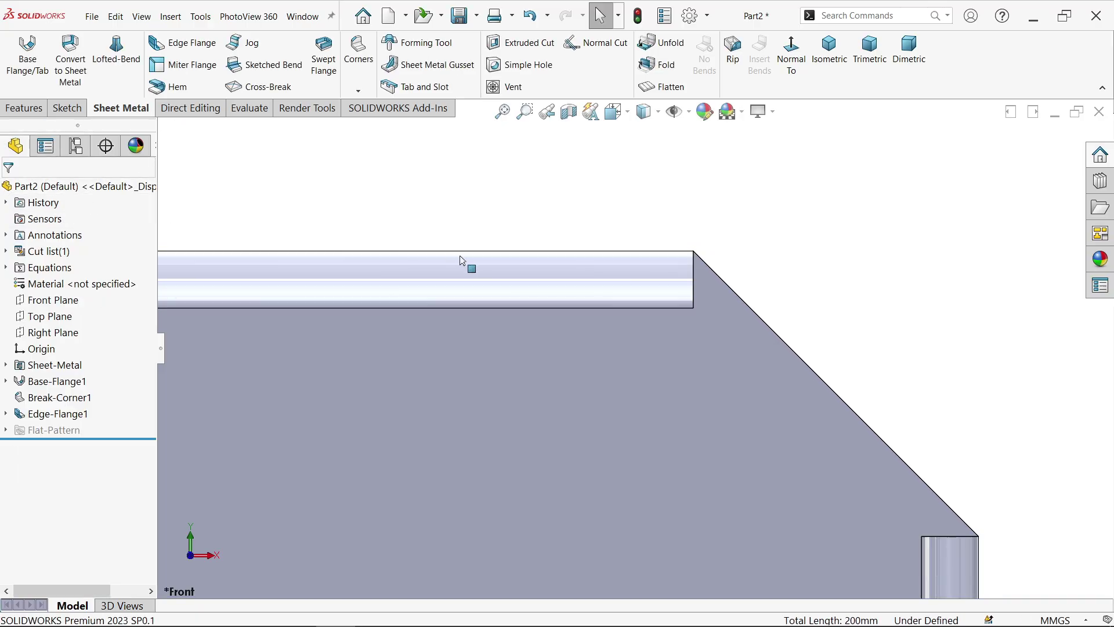
Step: Flatten the part to inspect its flat pattern, then refold it and view isometric
scroll(604, 247, up, 2)
middle_drag(613, 249, 770, 292)
click(672, 87)
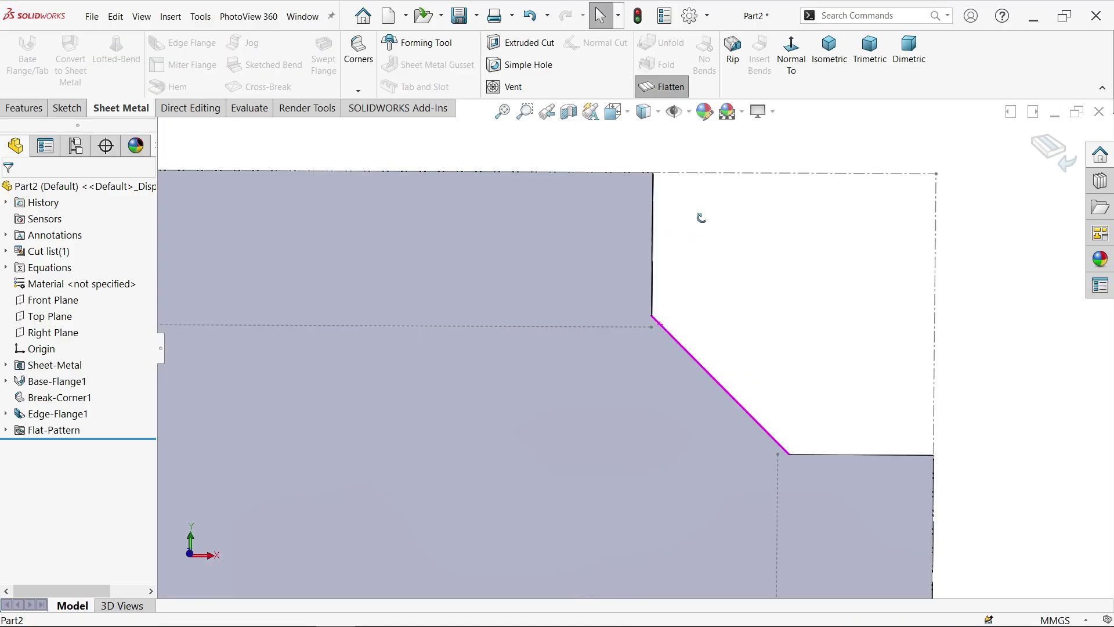
middle_drag(701, 218, 656, 378)
click(668, 87)
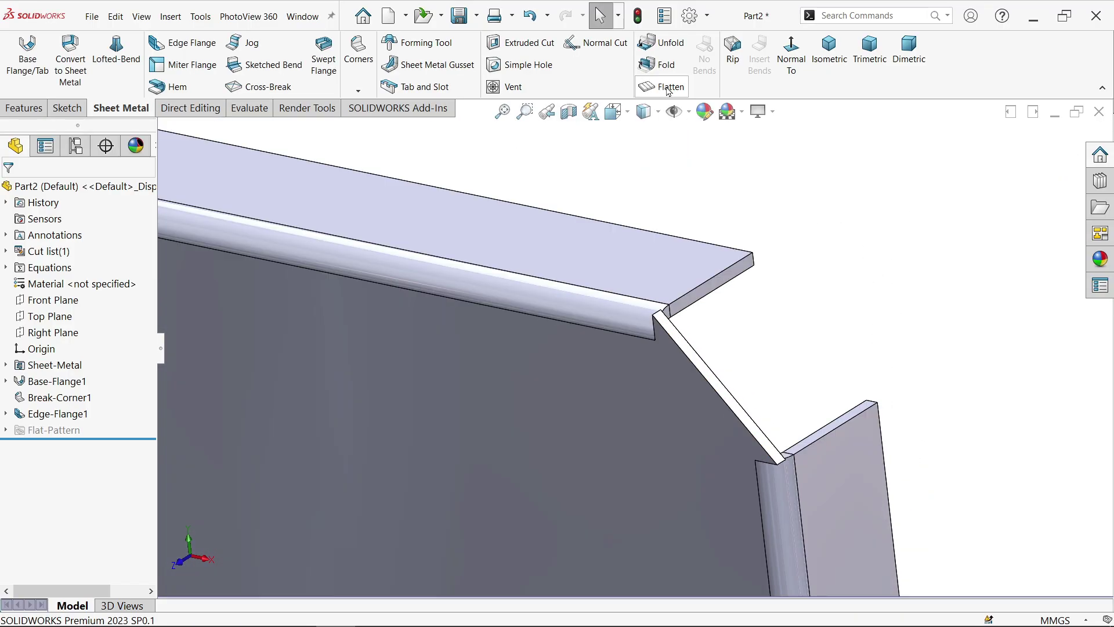
click(827, 61)
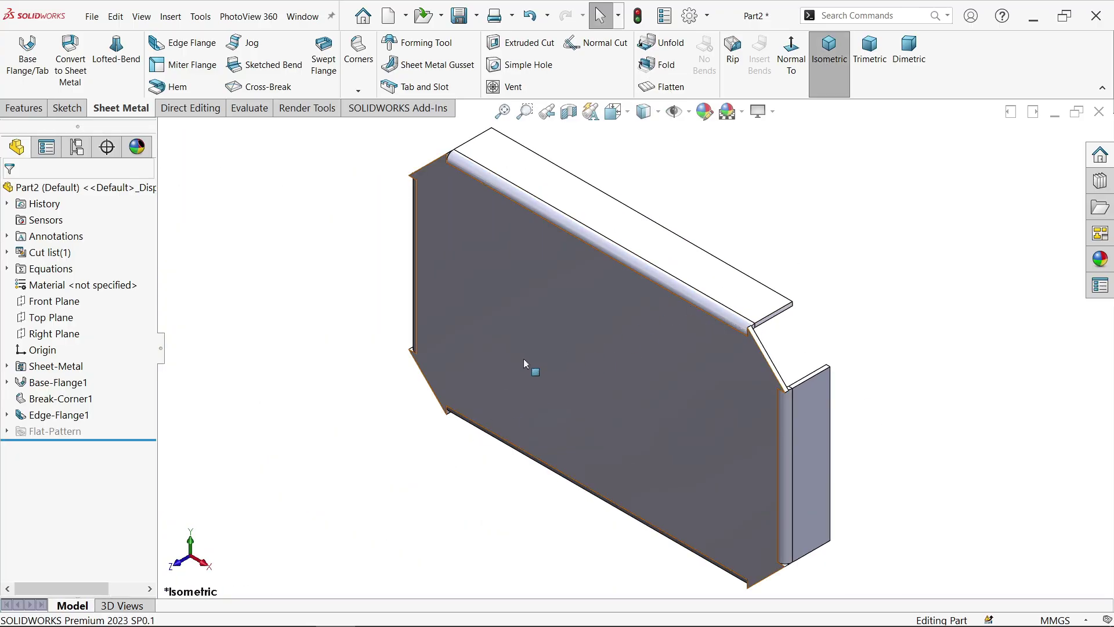
Step: Edit Edge-Flange1 to use the other Tear relief option, checking it in Front view
click(27, 416)
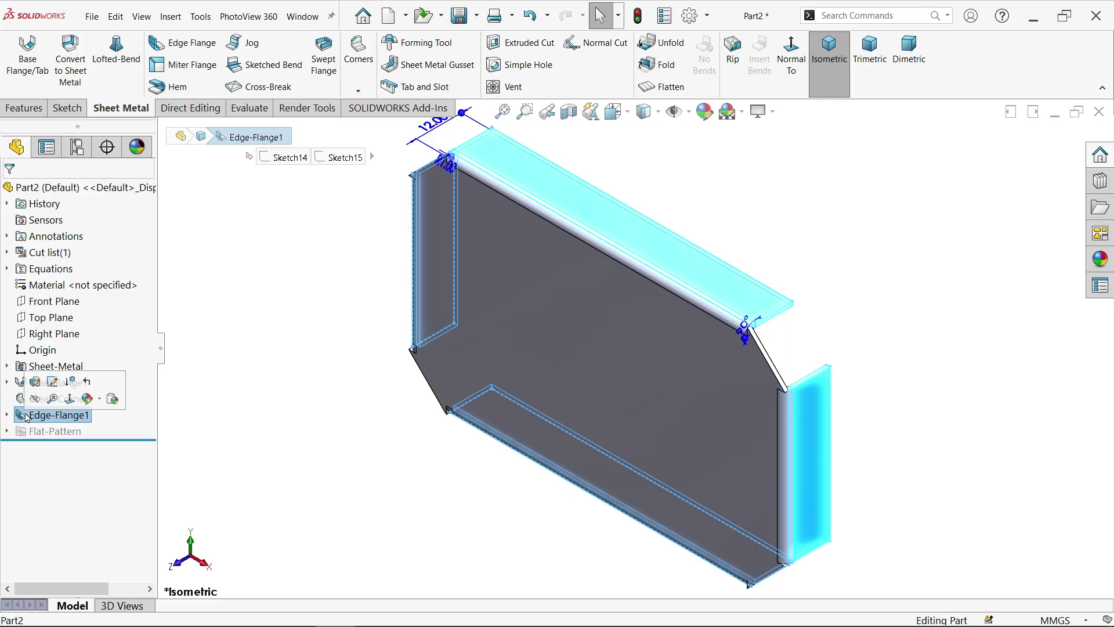
click(35, 381)
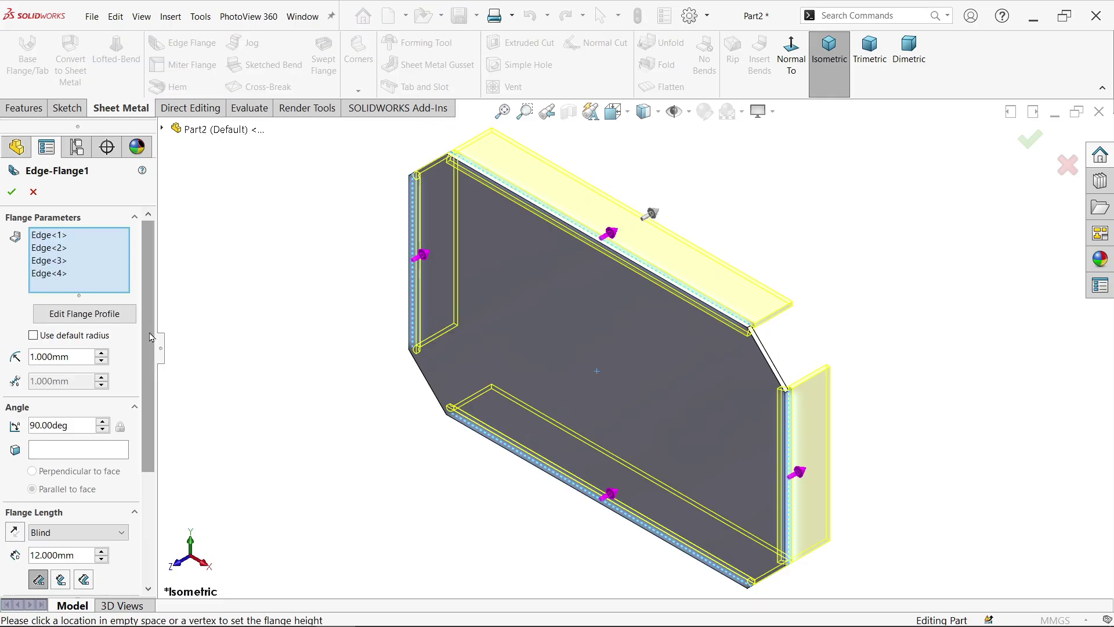
scroll(70, 522, down, 3)
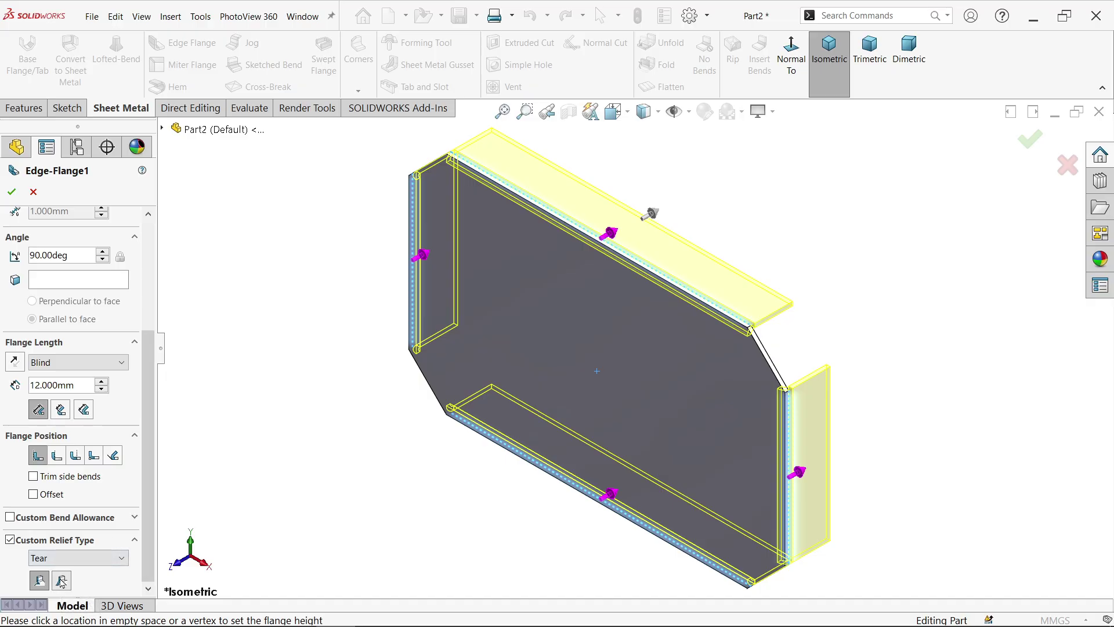
click(613, 112)
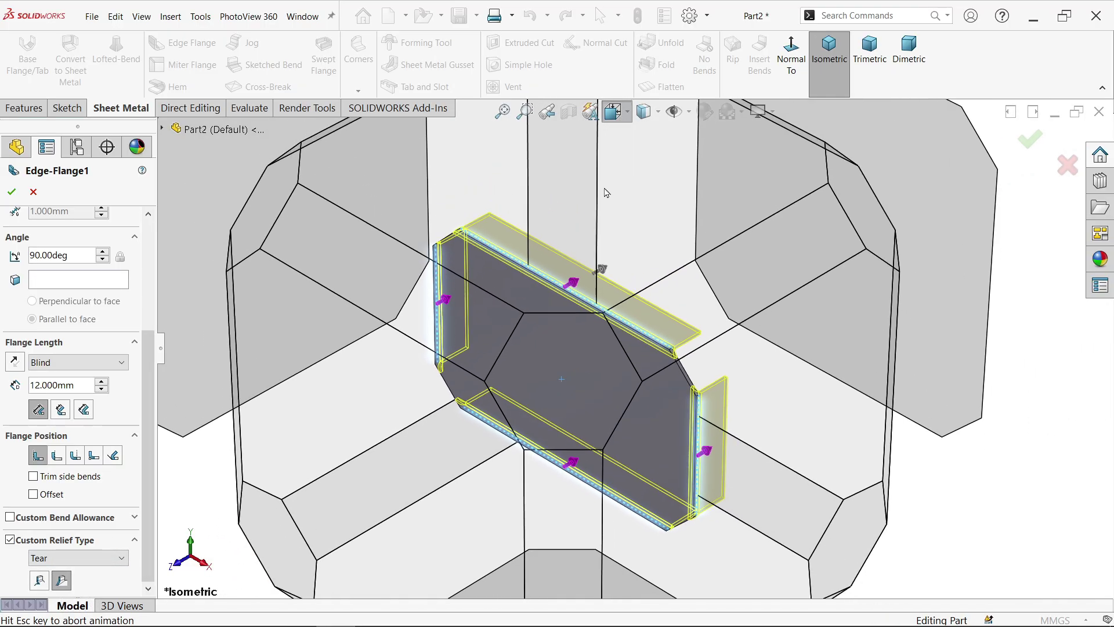
key(ctrl+1)
scroll(851, 238, down, 5)
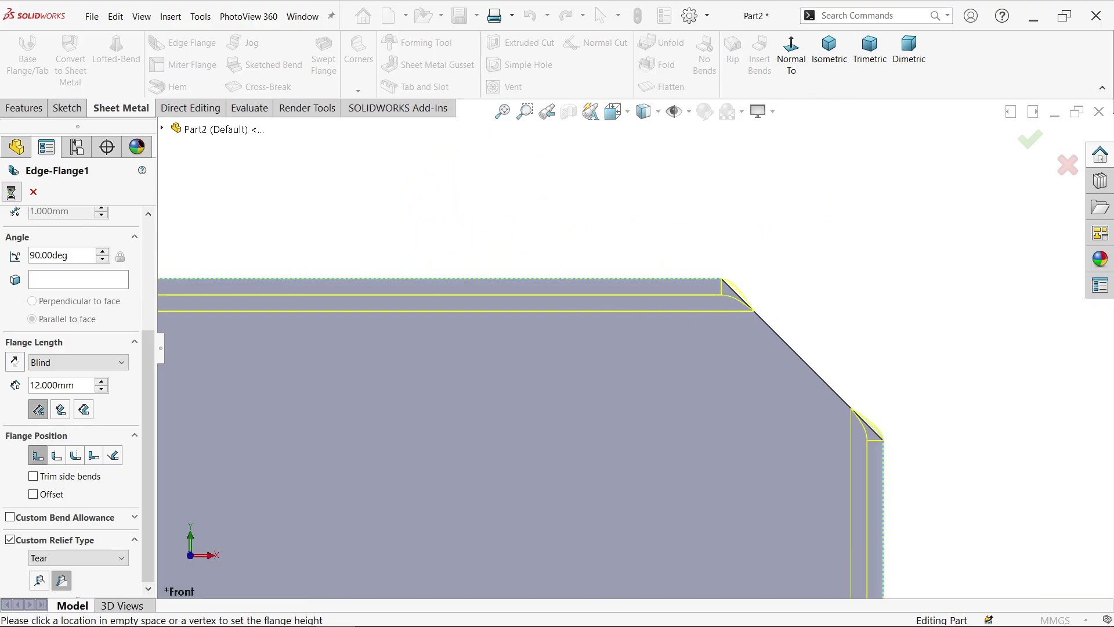
key(Return)
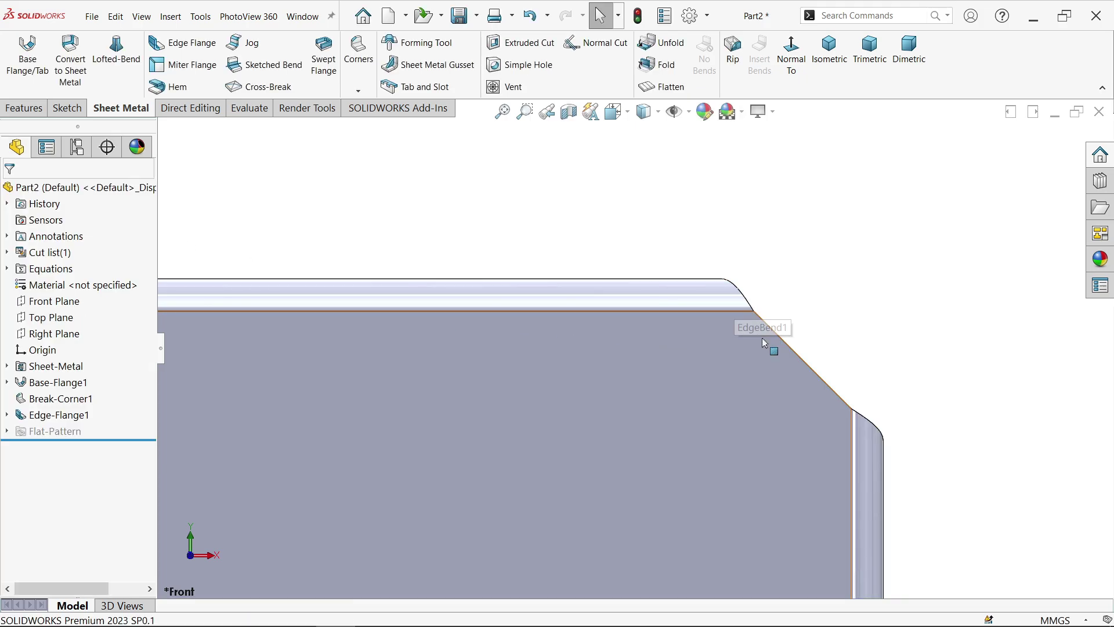
middle_drag(762, 338, 662, 351)
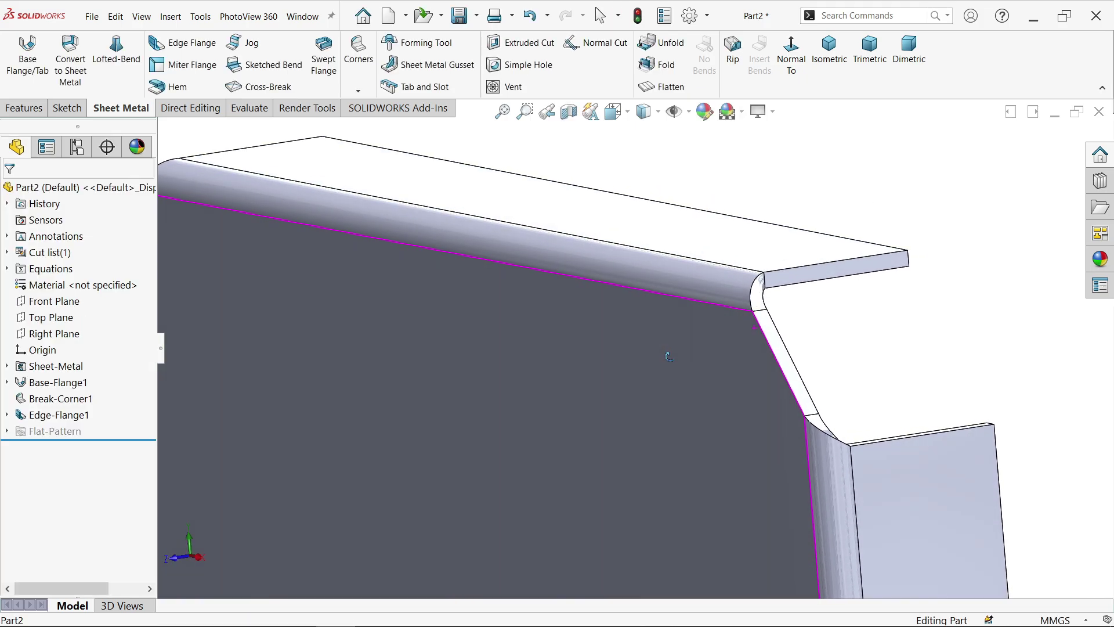
Step: Start a second Break Corner and select the top and right flange faces
click(835, 71)
click(357, 93)
click(380, 142)
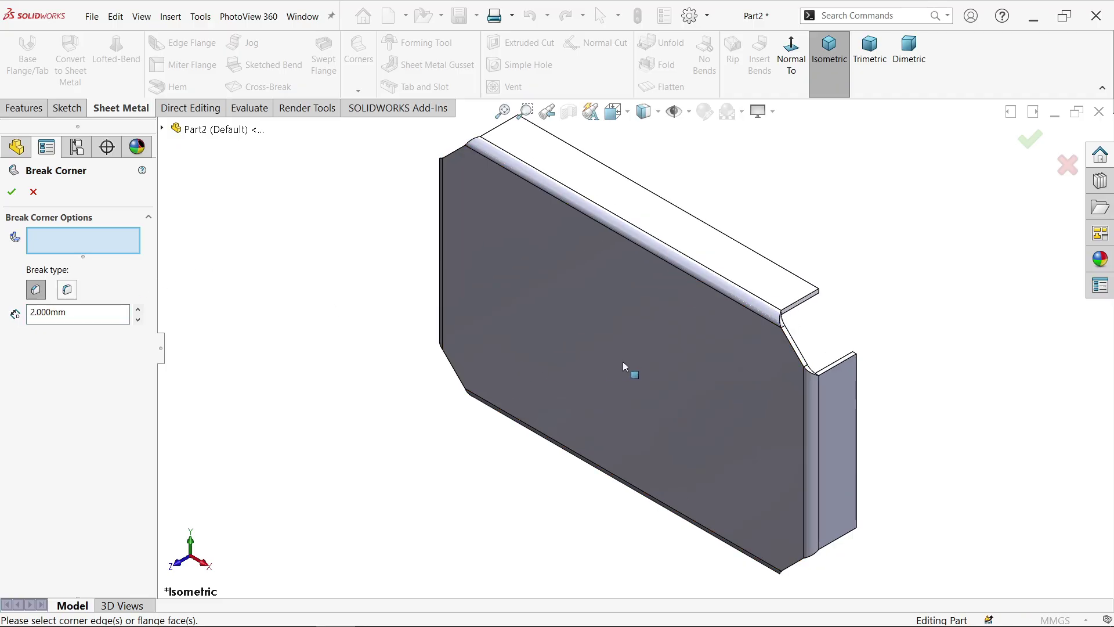
click(724, 250)
scroll(629, 221, down, 2)
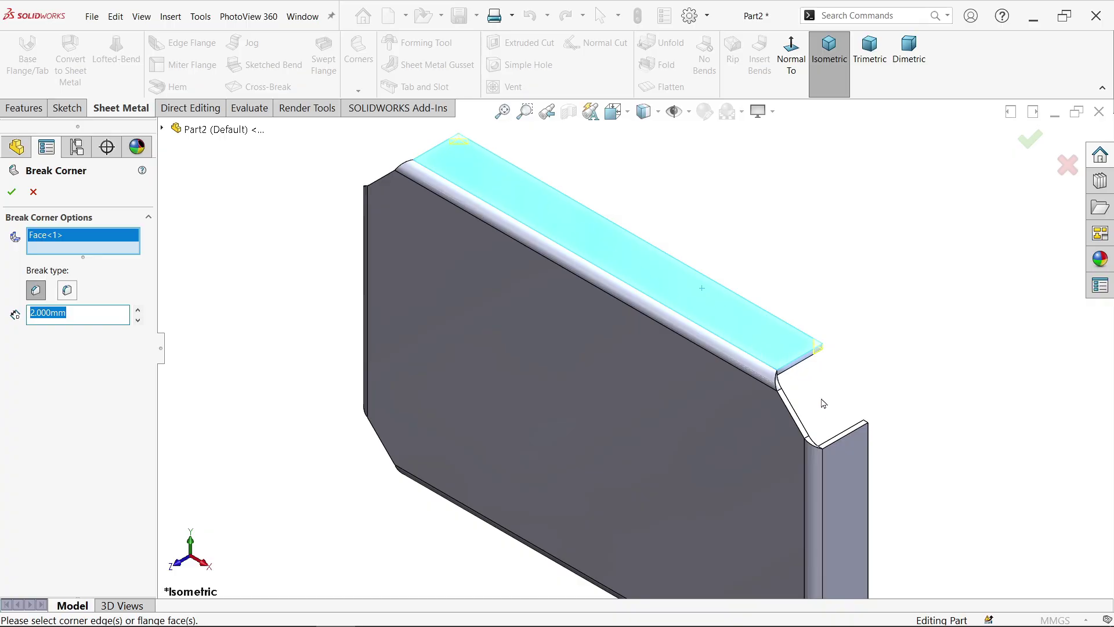
click(834, 475)
scroll(833, 407, up, 3)
Step: Add the bottom and left flange faces and apply the 2 mm corner chamfers
middle_drag(828, 385, 946, 172)
scroll(540, 461, down, 2)
click(577, 378)
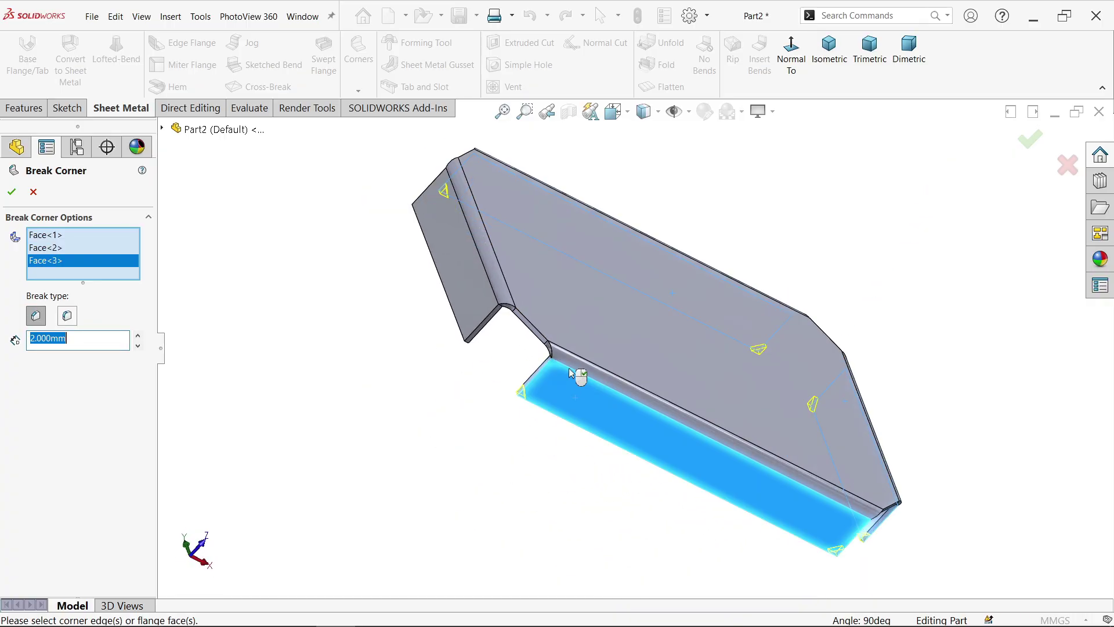
click(455, 274)
click(12, 192)
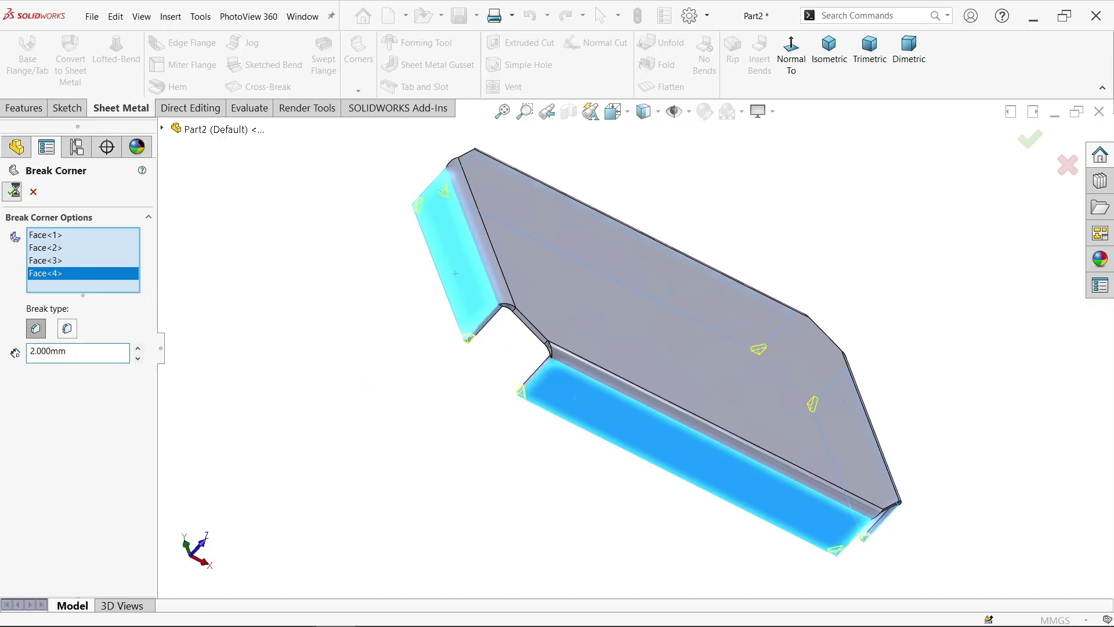
click(828, 58)
key(alt+Tab)
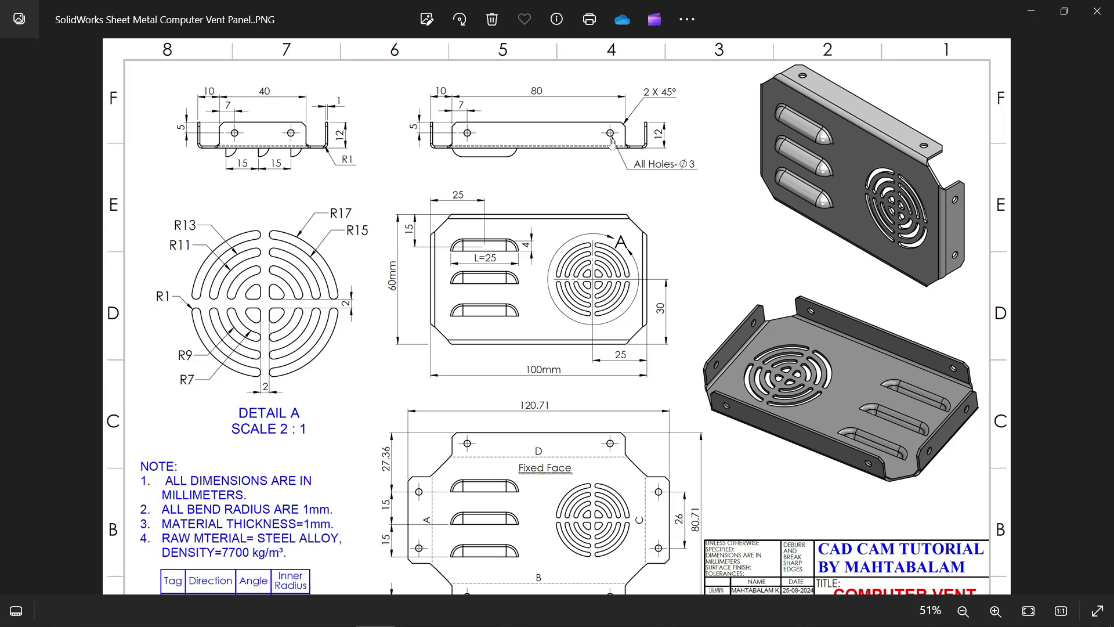
Step: Zoom the drawing to 110% and pan to read the 2 X 45° and Ø3 hole callouts
scroll(451, 136, up, 4)
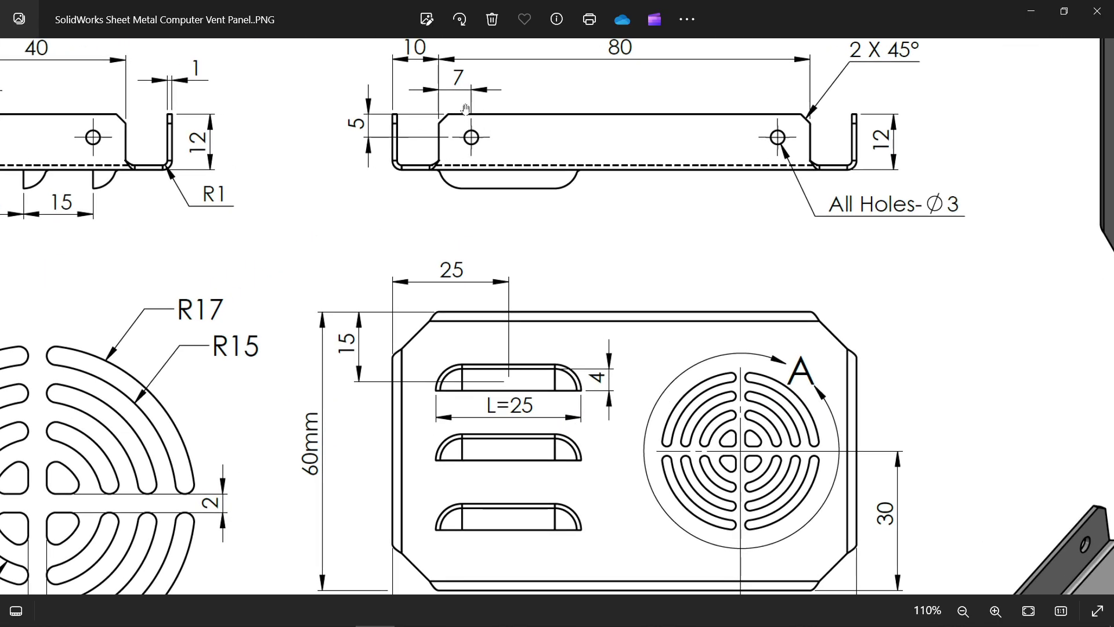
drag(354, 196, 594, 217)
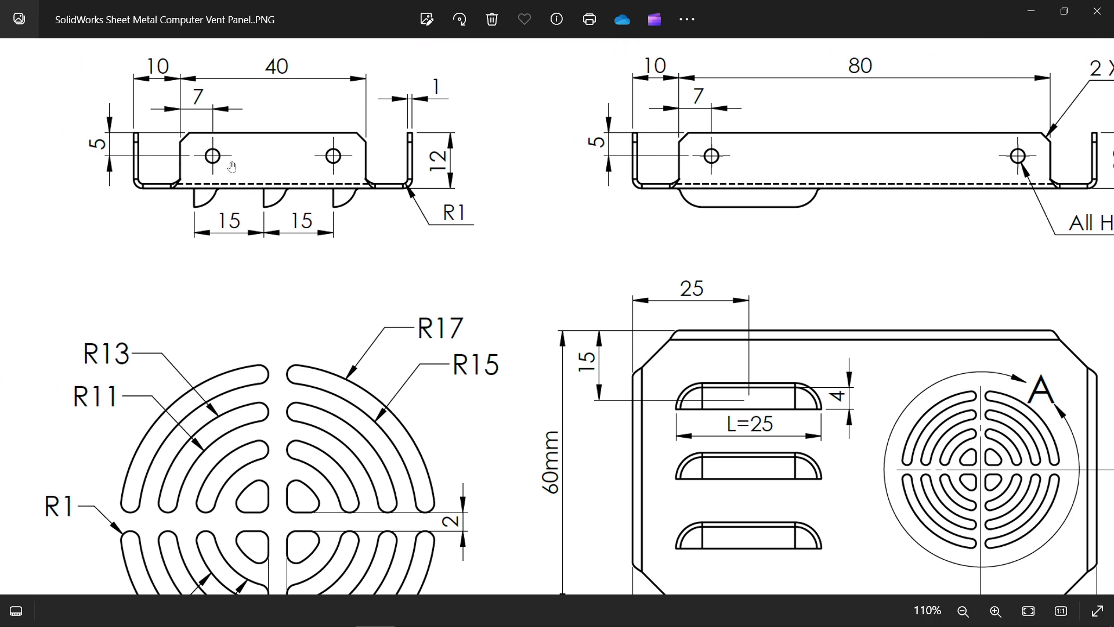
drag(619, 189, 397, 192)
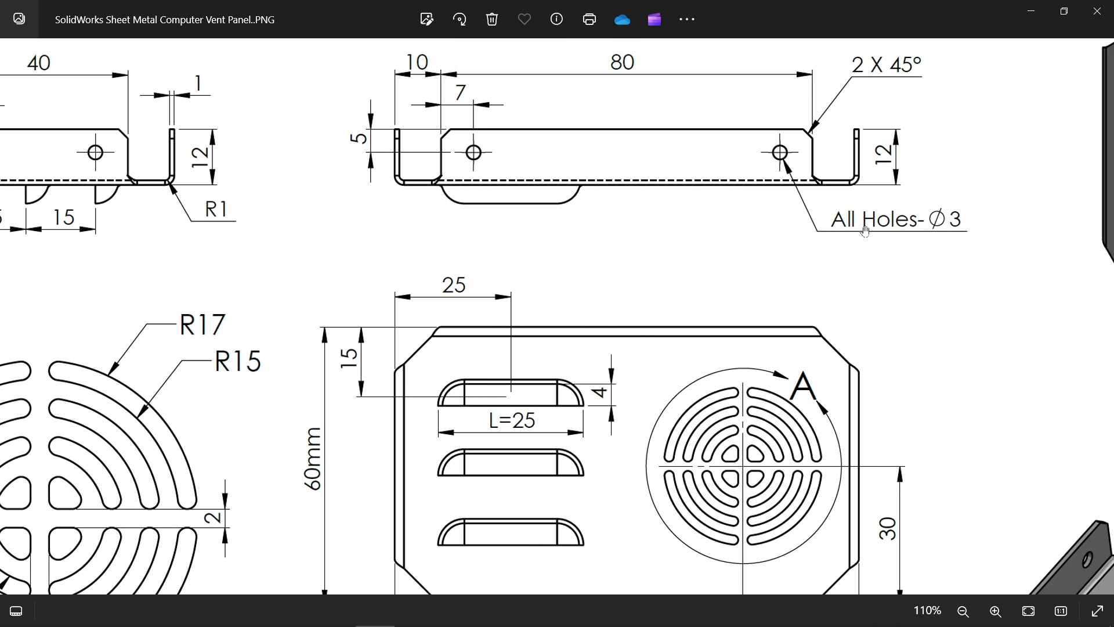
Step: Unfold all four bends with Collect All Bends, keeping the base face fixed
click(1030, 12)
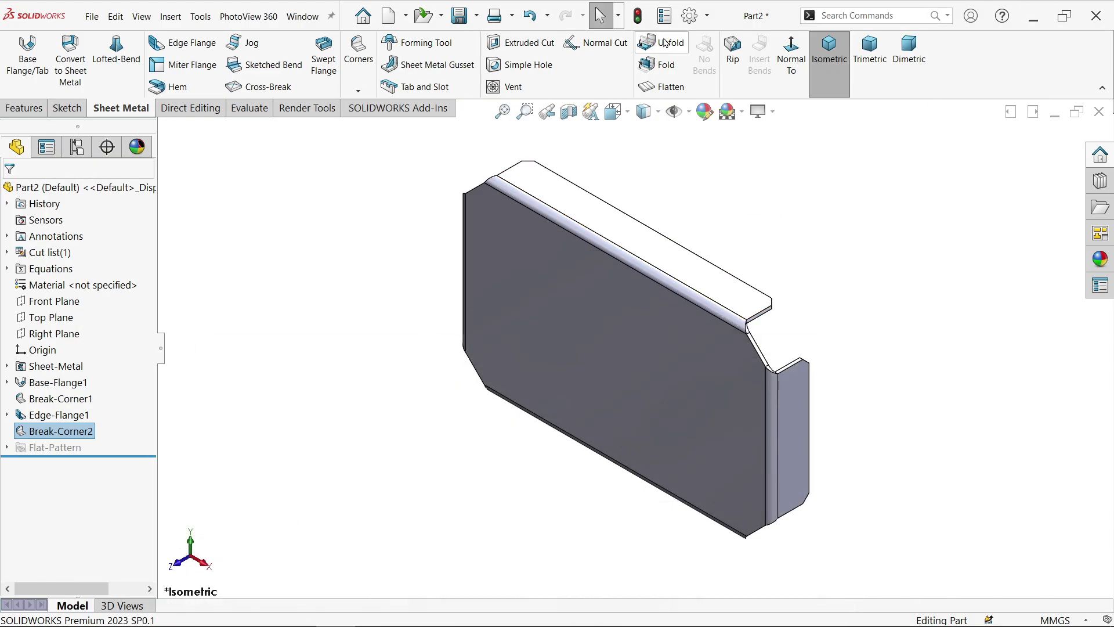
click(679, 53)
middle_drag(729, 241, 602, 246)
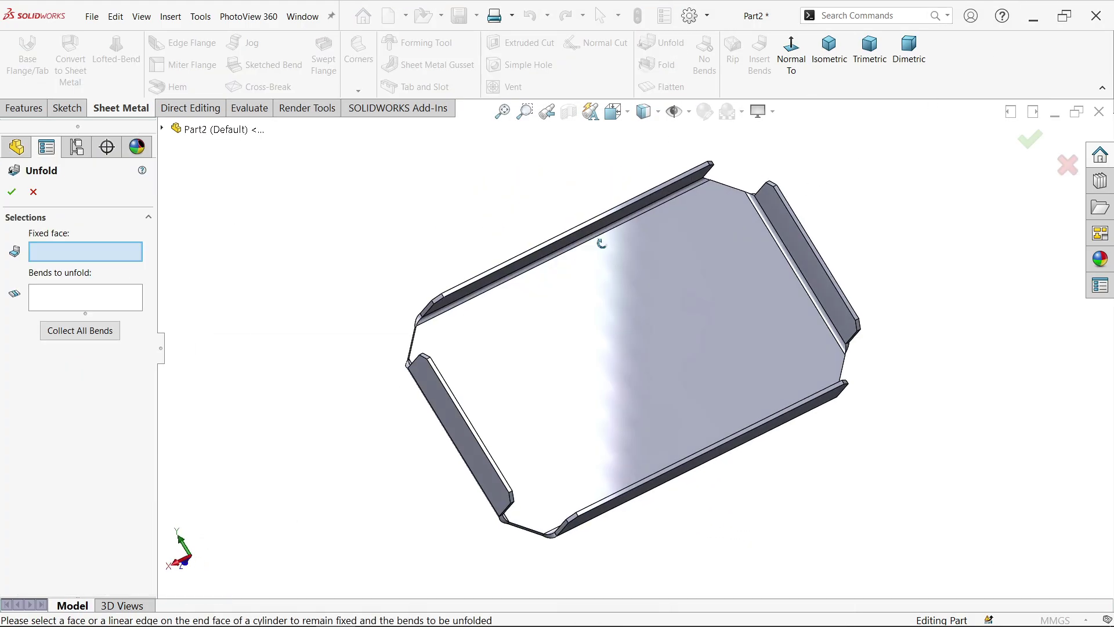
click(632, 319)
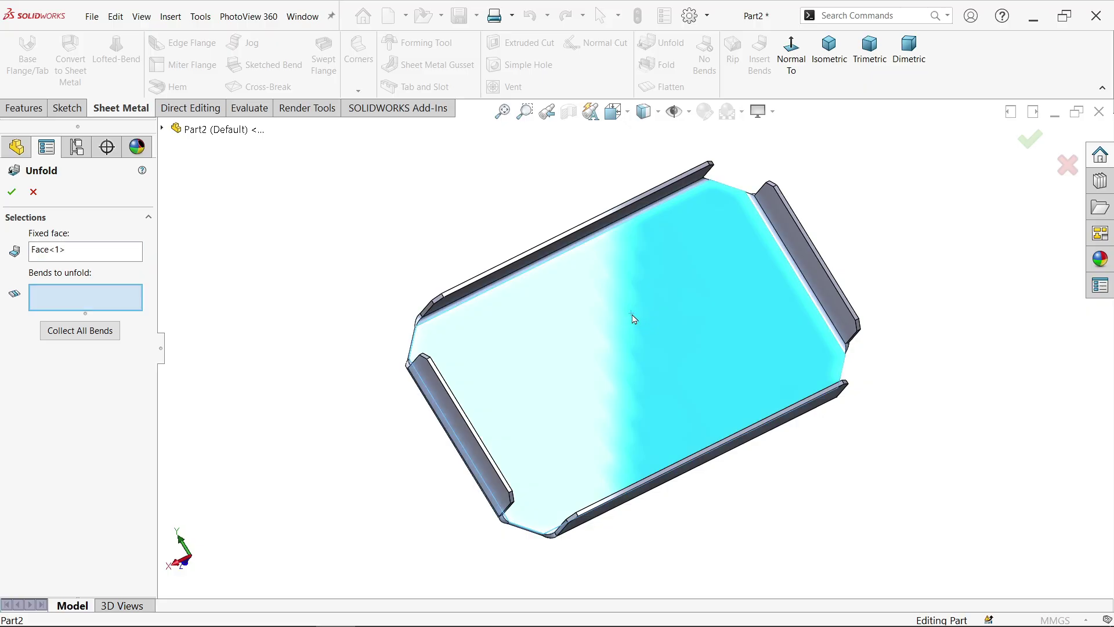
click(69, 332)
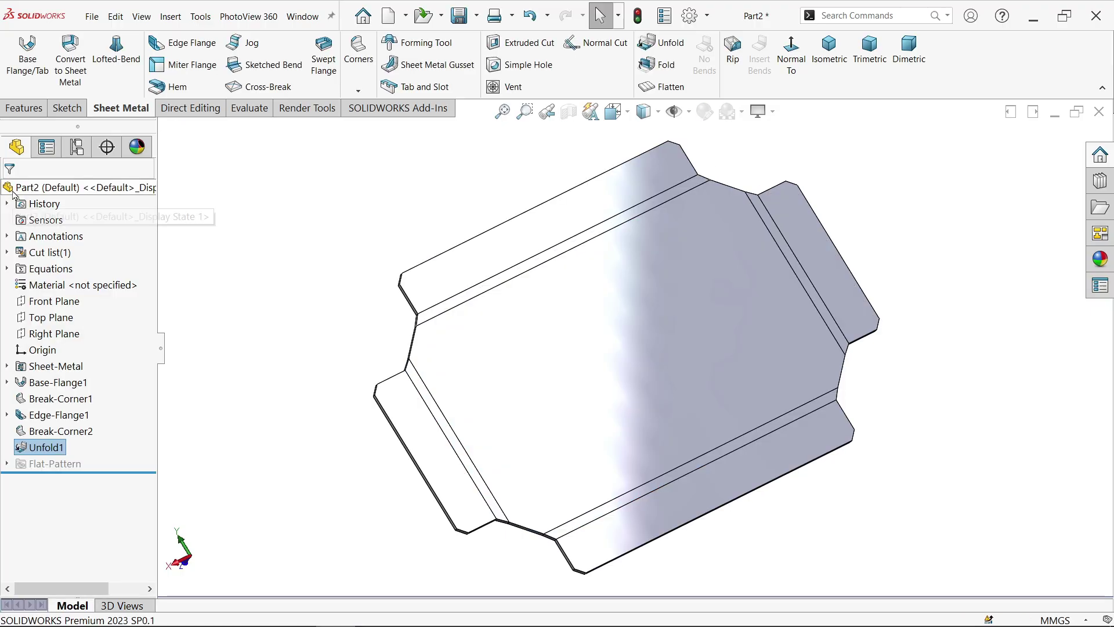
click(421, 418)
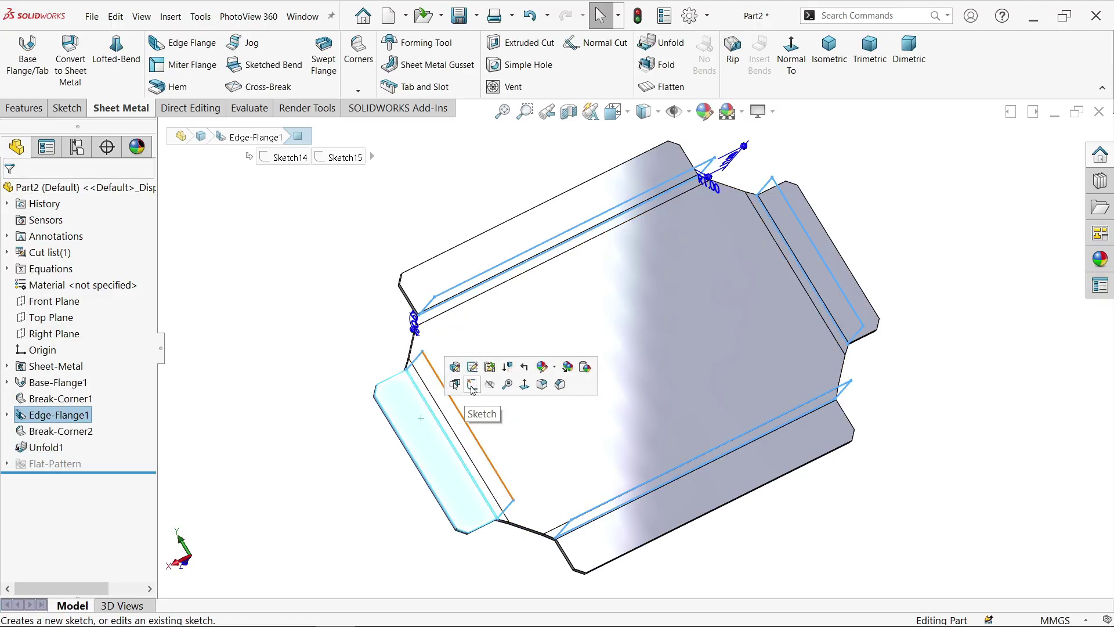
Step: Start a sketch on the left flange with vertical and horizontal centerlines meeting at the origin
click(470, 387)
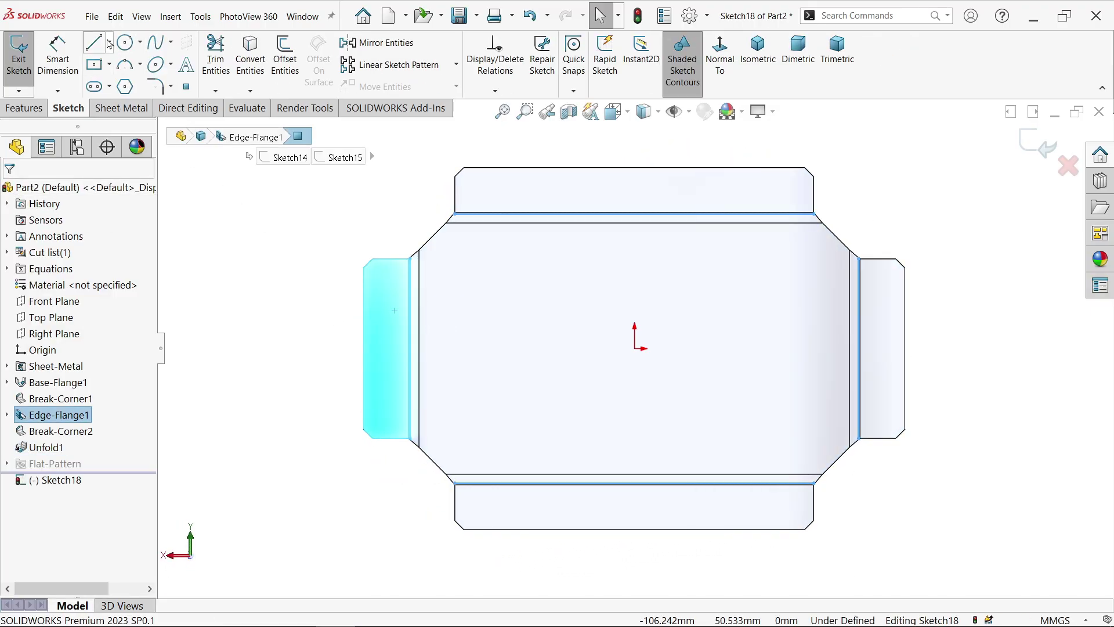
click(109, 42)
click(119, 75)
click(634, 251)
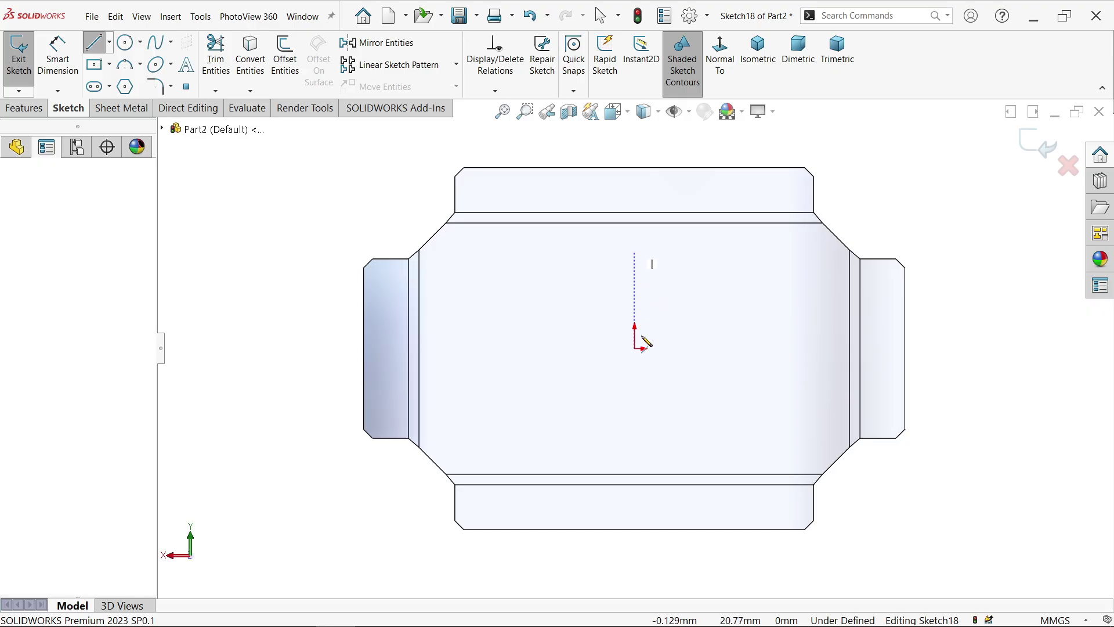
click(635, 348)
click(517, 351)
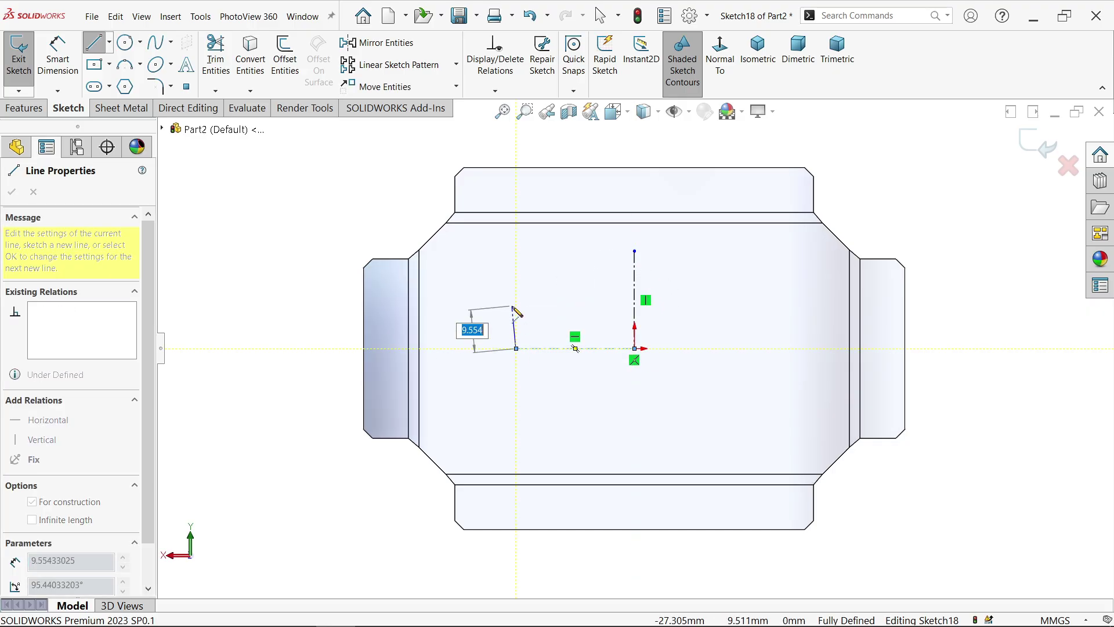
right_click(520, 266)
click(535, 316)
Step: Sketch a Ø3 circle on the left flange
scroll(539, 308, down, 2)
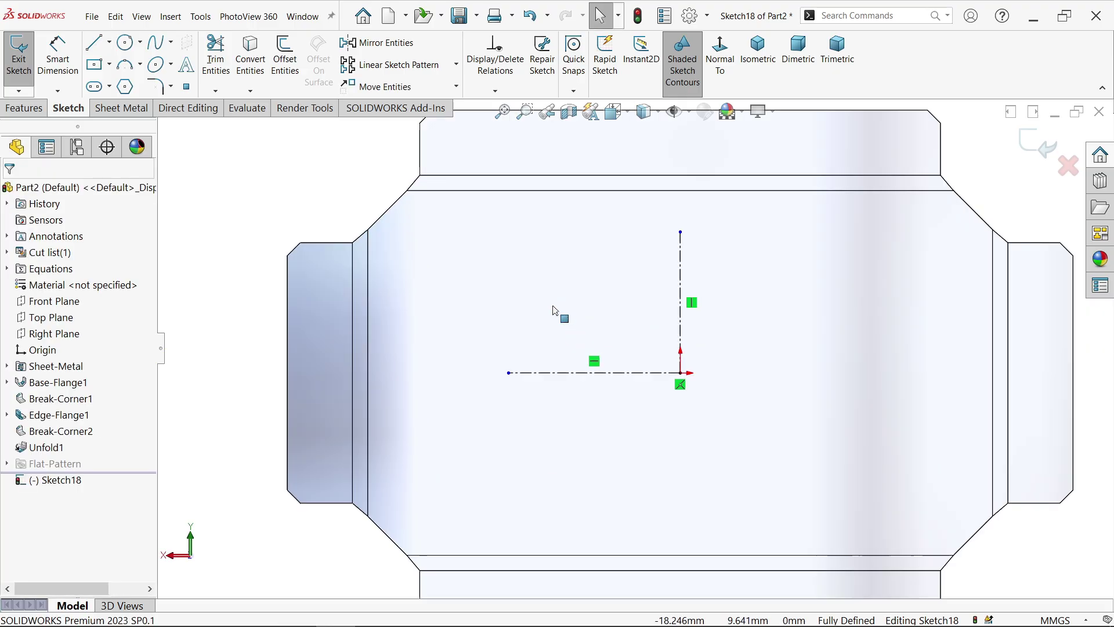
click(125, 42)
scroll(325, 291, down, 1)
drag(334, 267, 348, 280)
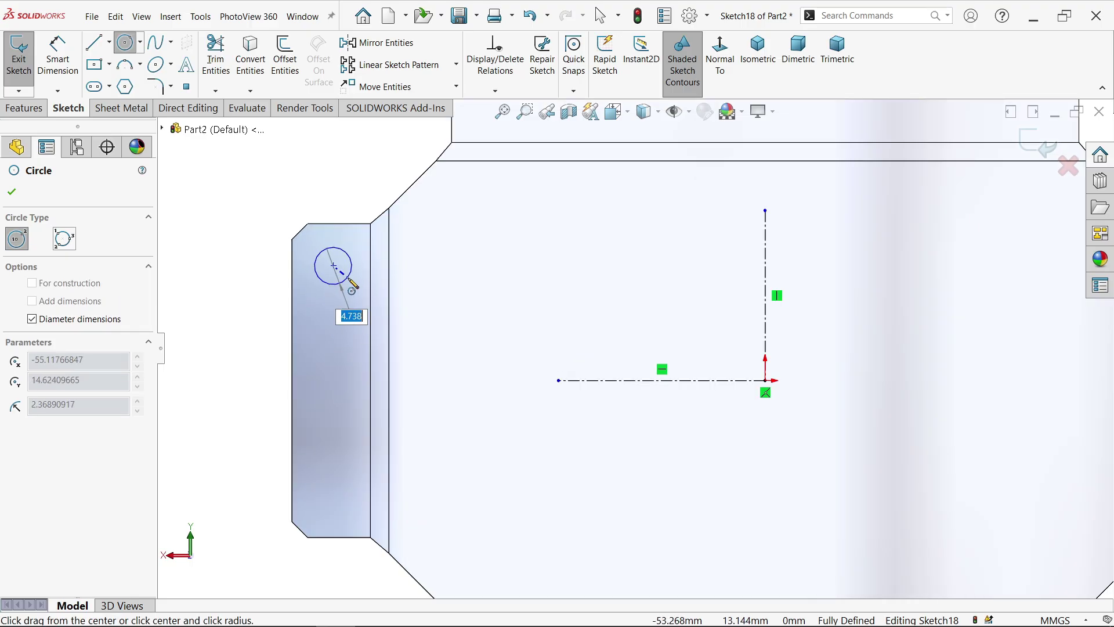
text(3)
key(Return)
right_click(246, 247)
click(281, 245)
Step: Dimension the circle 7 mm below the flange's top edge and place its left-edge distance dimension
click(57, 58)
scroll(250, 222, down, 2)
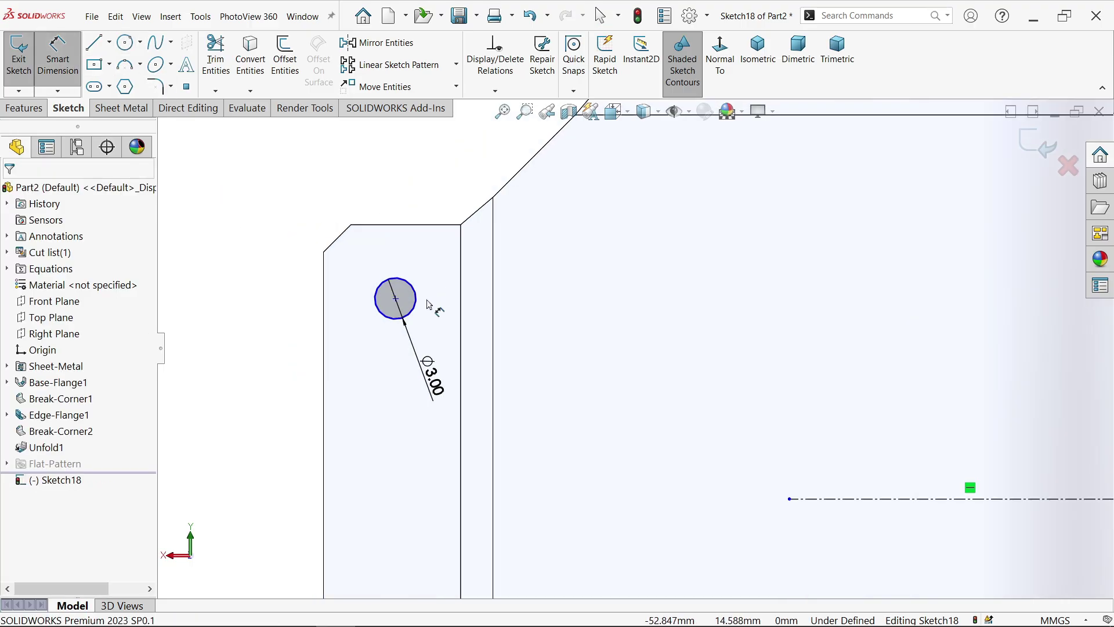
click(418, 306)
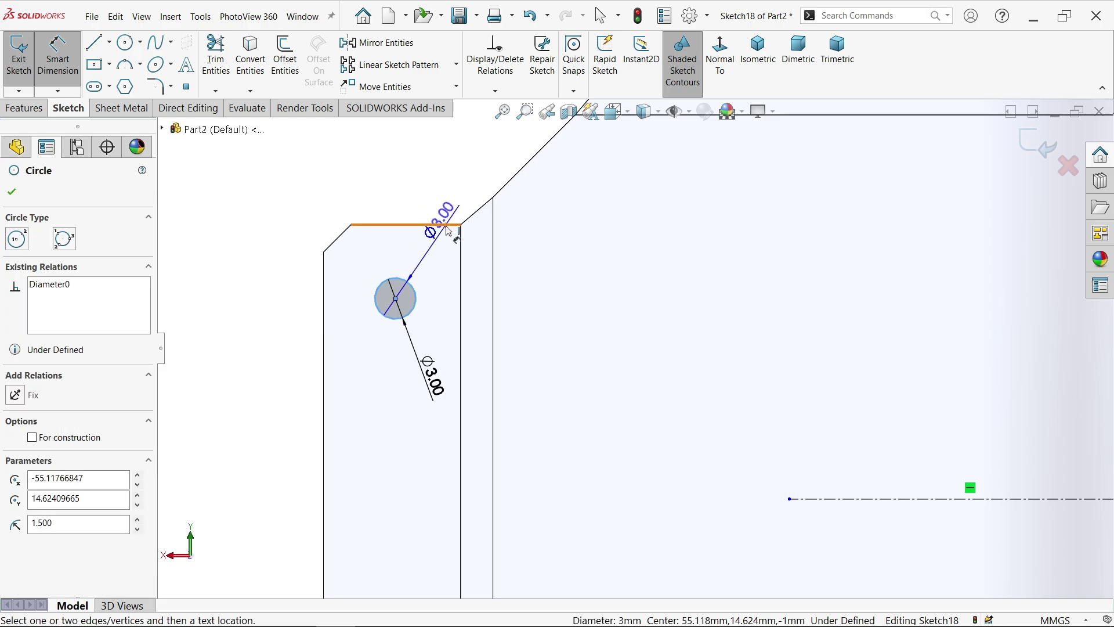
click(446, 225)
click(269, 272)
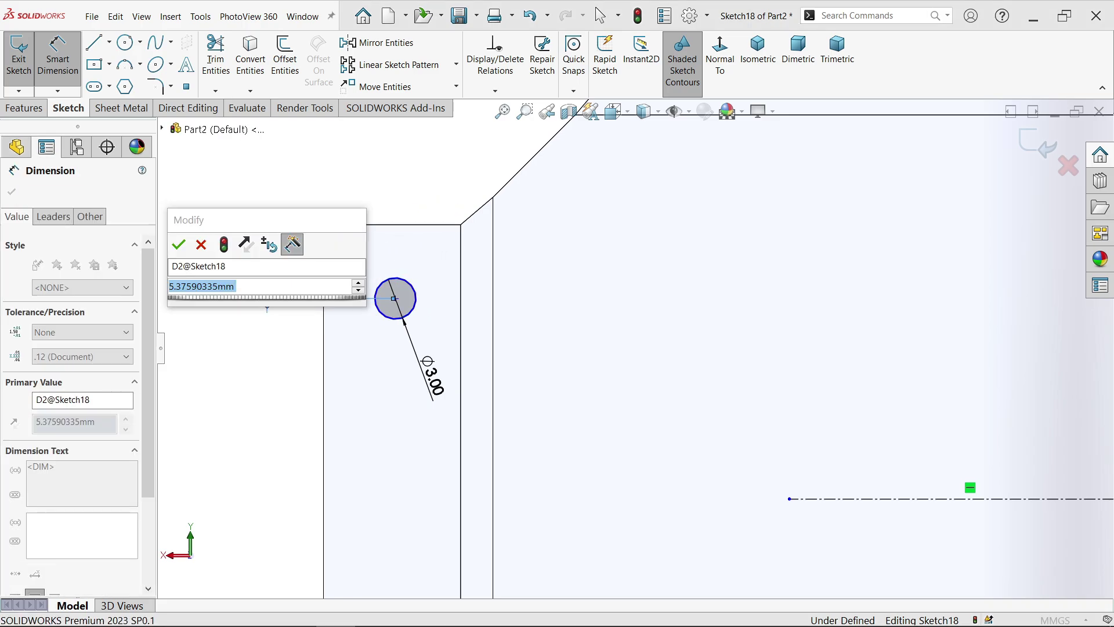
text(7)
key(Return)
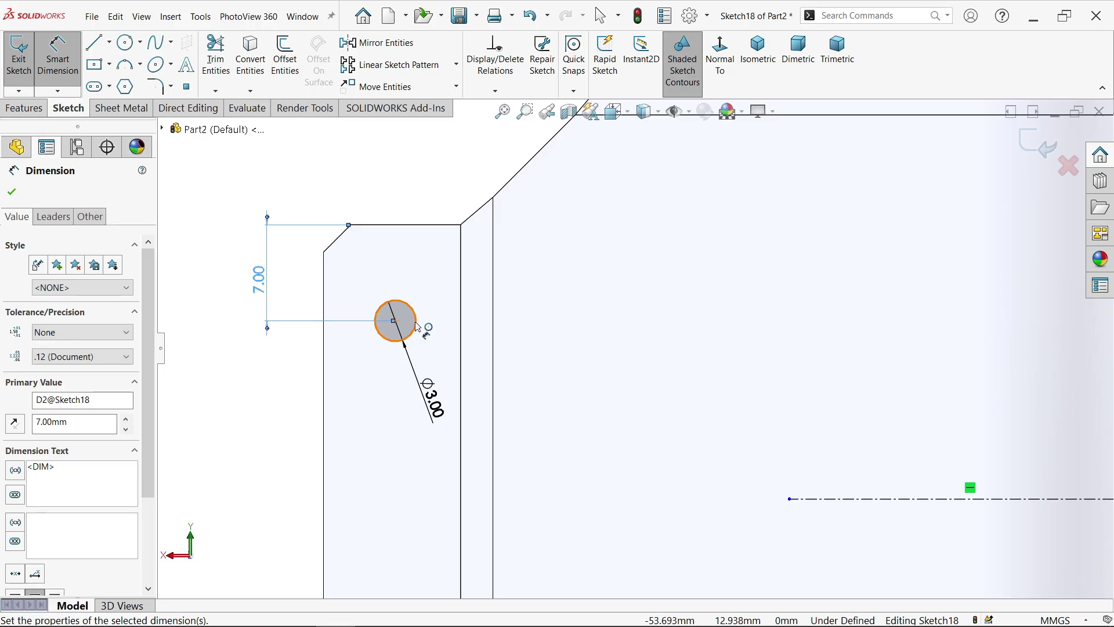
click(416, 327)
click(324, 302)
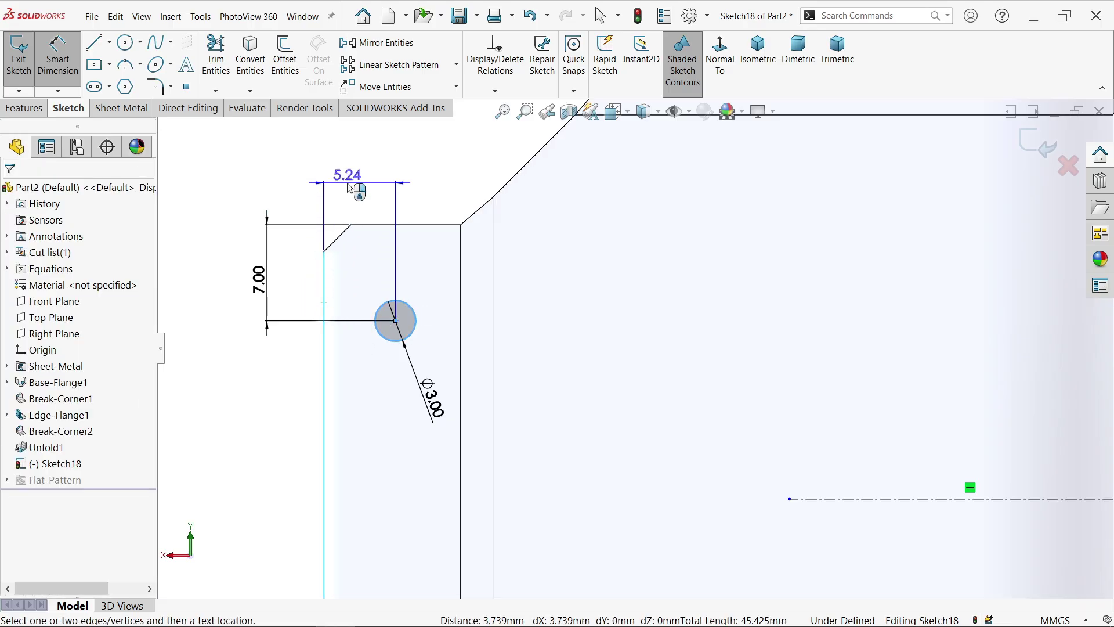
click(350, 187)
Step: Set the left-edge distance to 5 mm and mirror the circle about the vertical centerline onto the right flange
text(5)
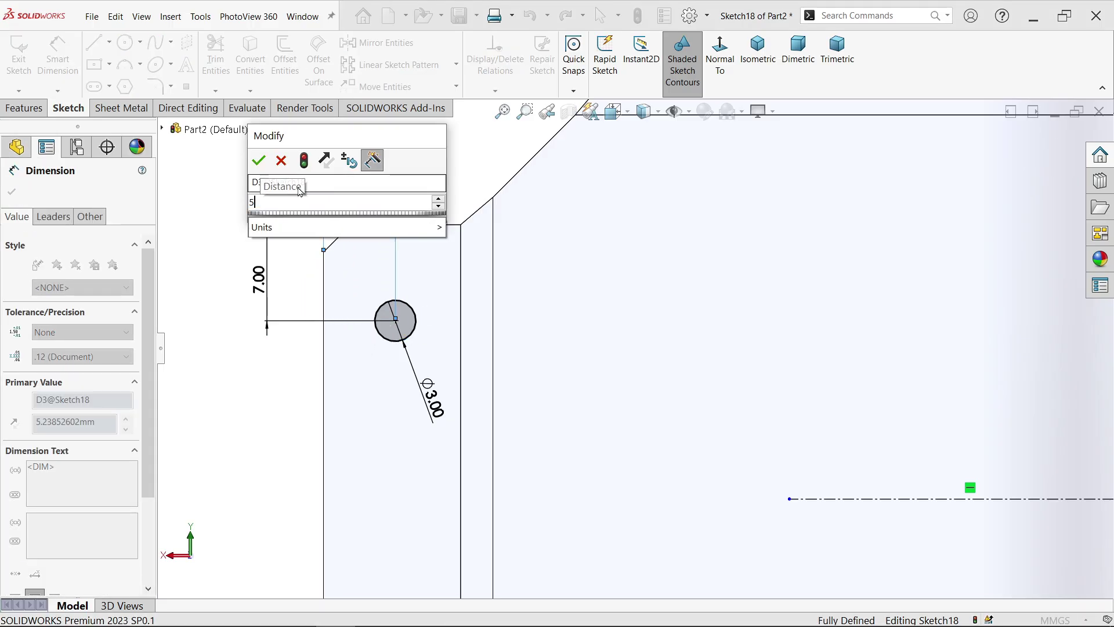
click(258, 160)
click(417, 46)
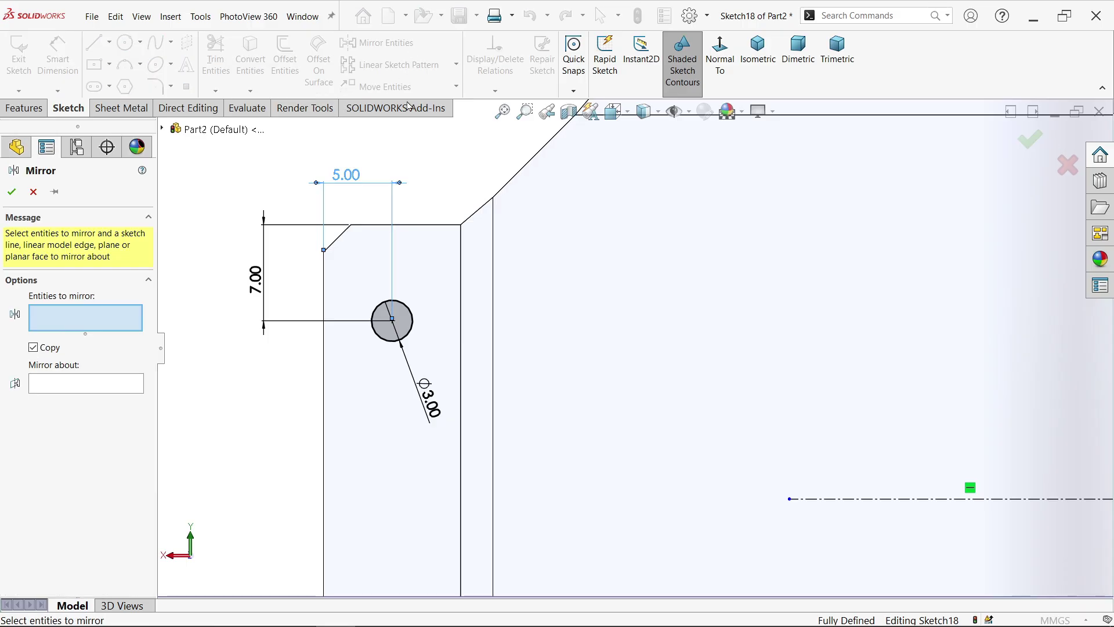
click(412, 319)
click(93, 390)
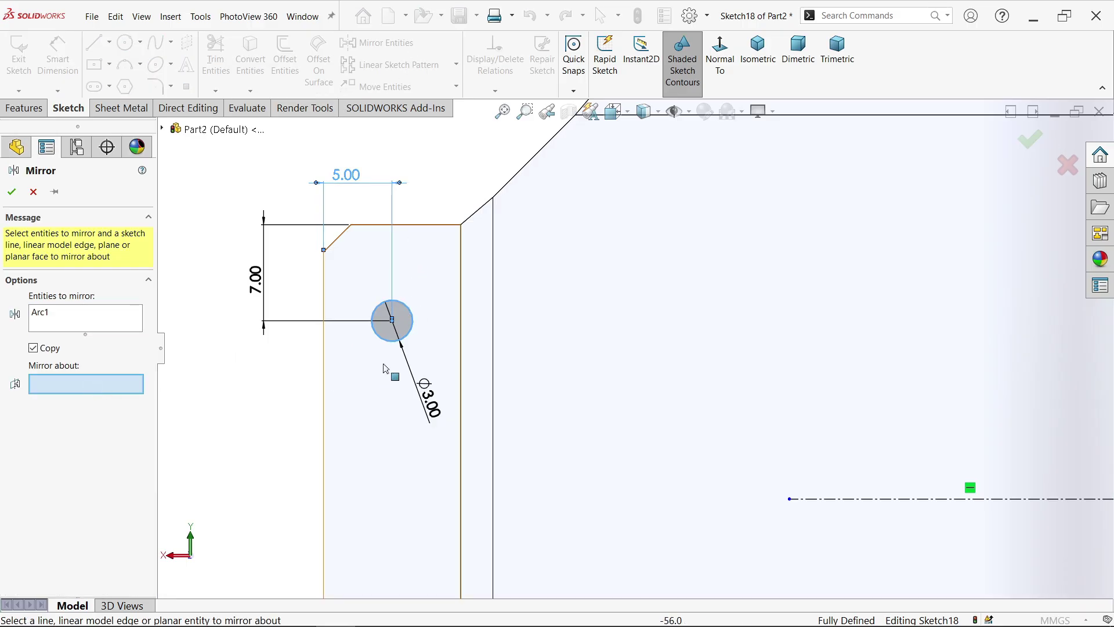
scroll(683, 371, down, 4)
click(809, 354)
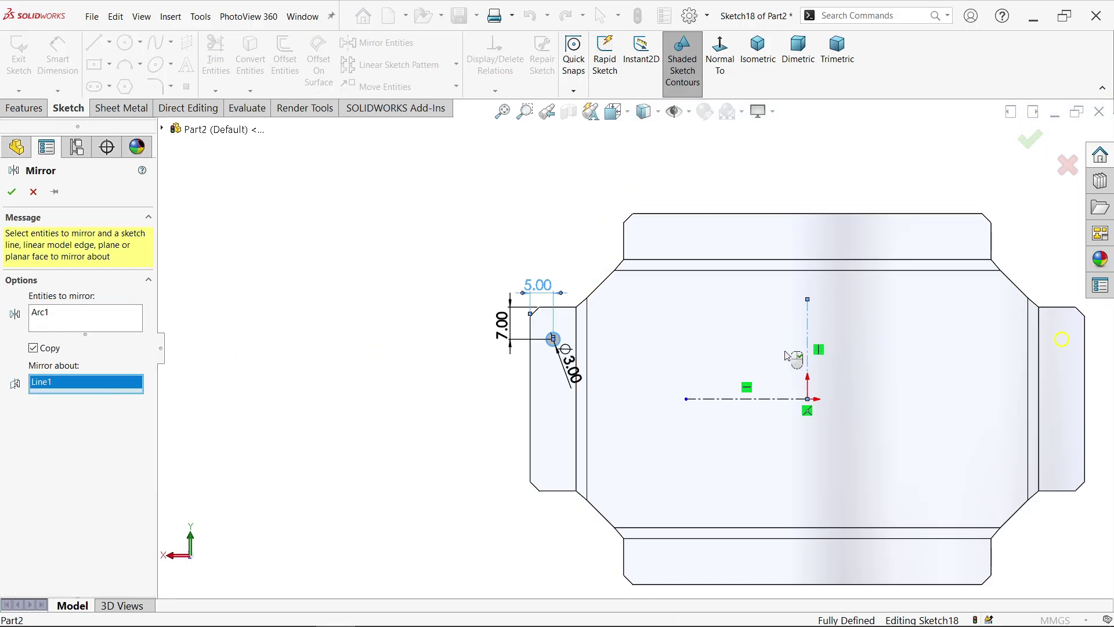
click(11, 192)
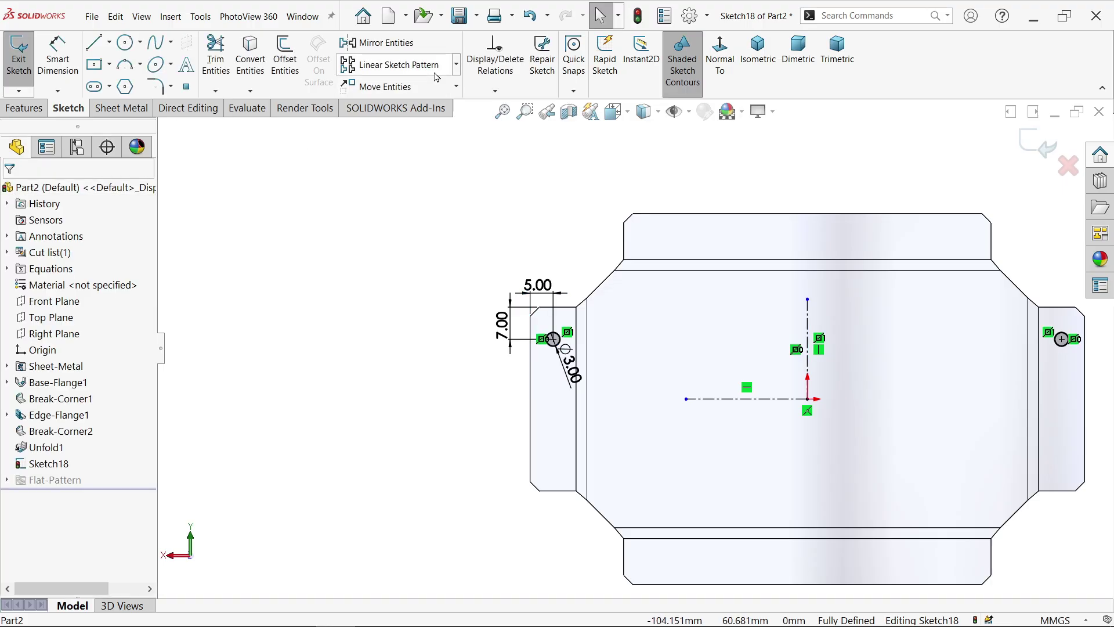
Step: Mirror both side-flange circles about the horizontal centerline to add the lower holes
click(399, 47)
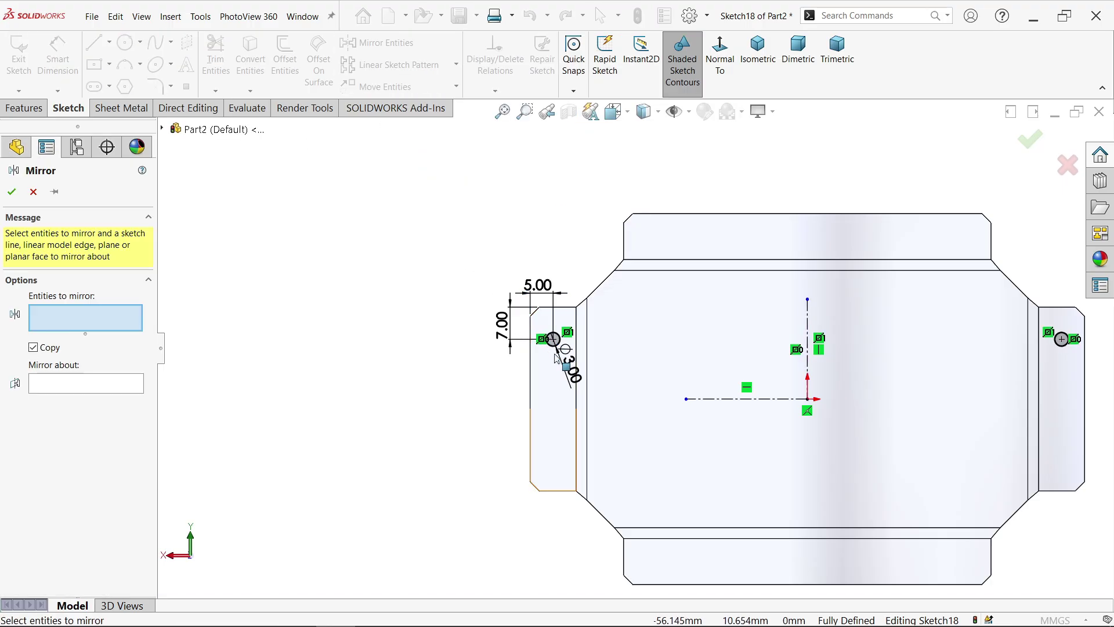
click(552, 333)
click(1061, 340)
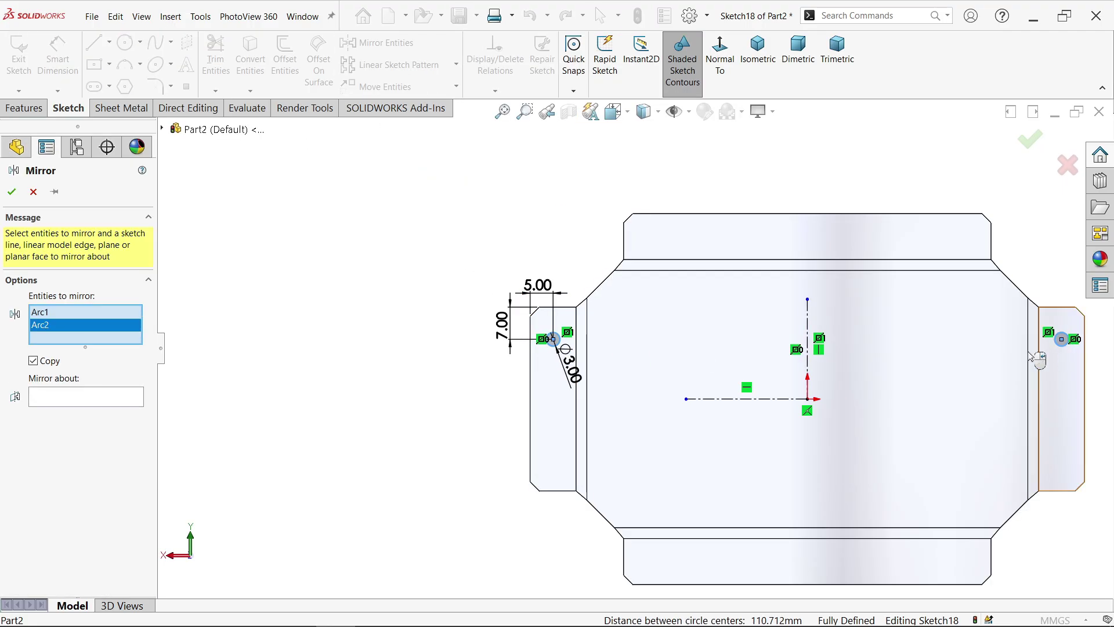
click(60, 397)
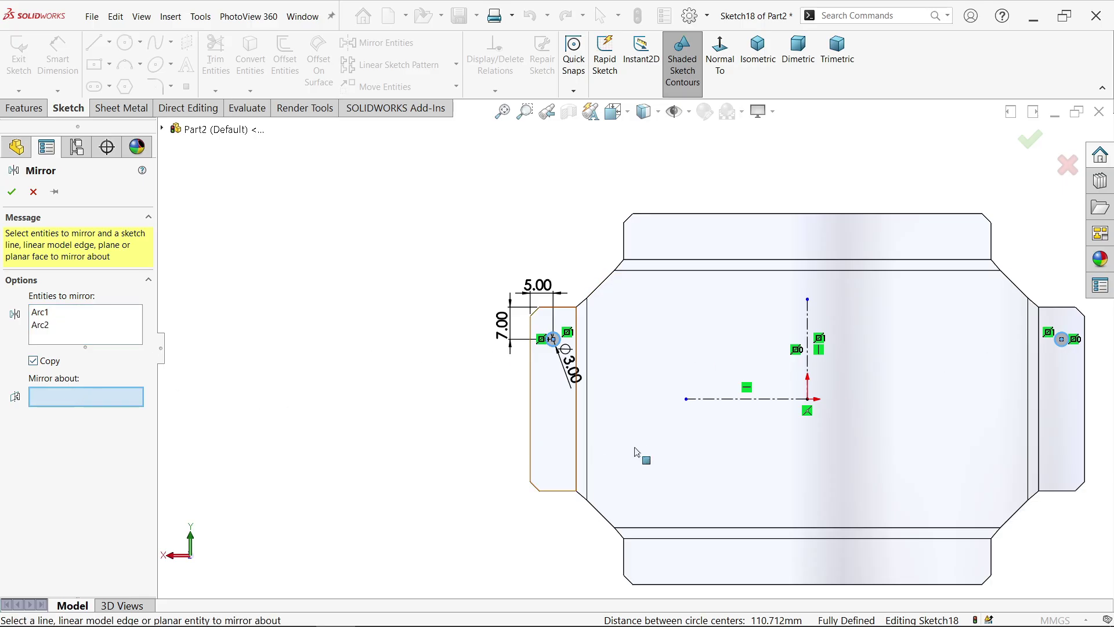
click(723, 404)
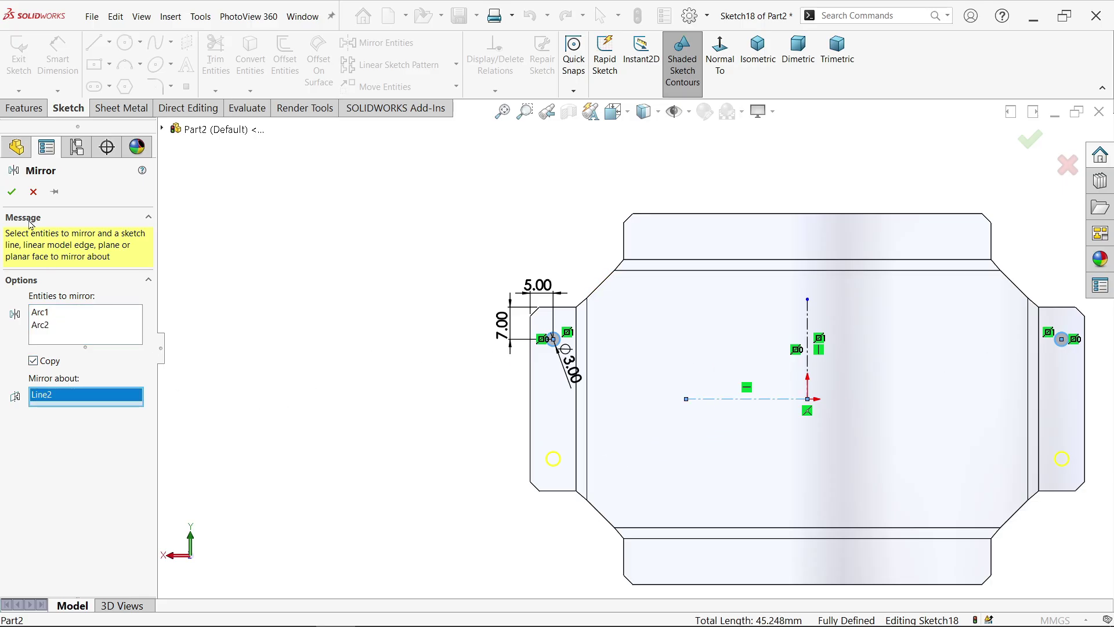
click(12, 192)
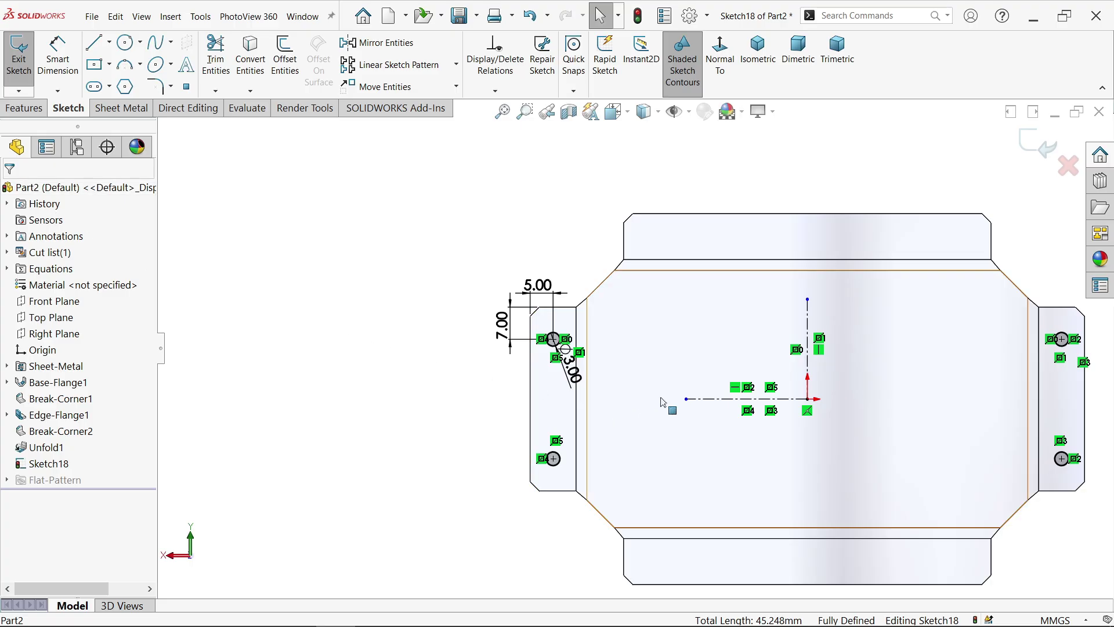
Step: Place a Ø3 circle on the top flange
click(125, 41)
scroll(730, 234, down, 3)
click(586, 234)
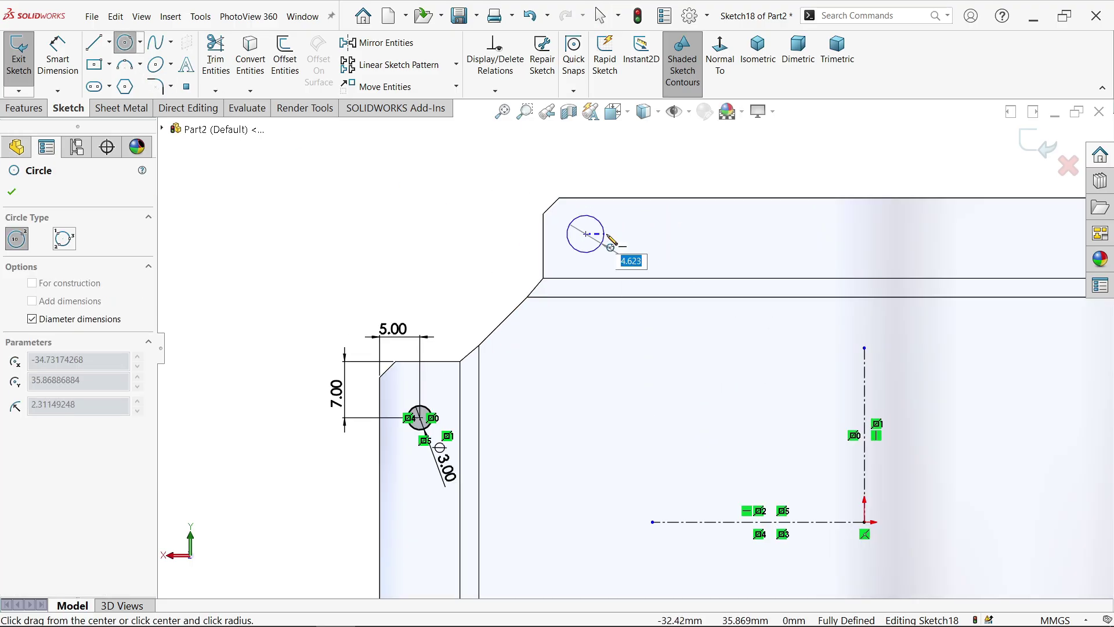
key(Return)
Step: Dimension the new circle 5 mm below the top flange's top edge
key(d)
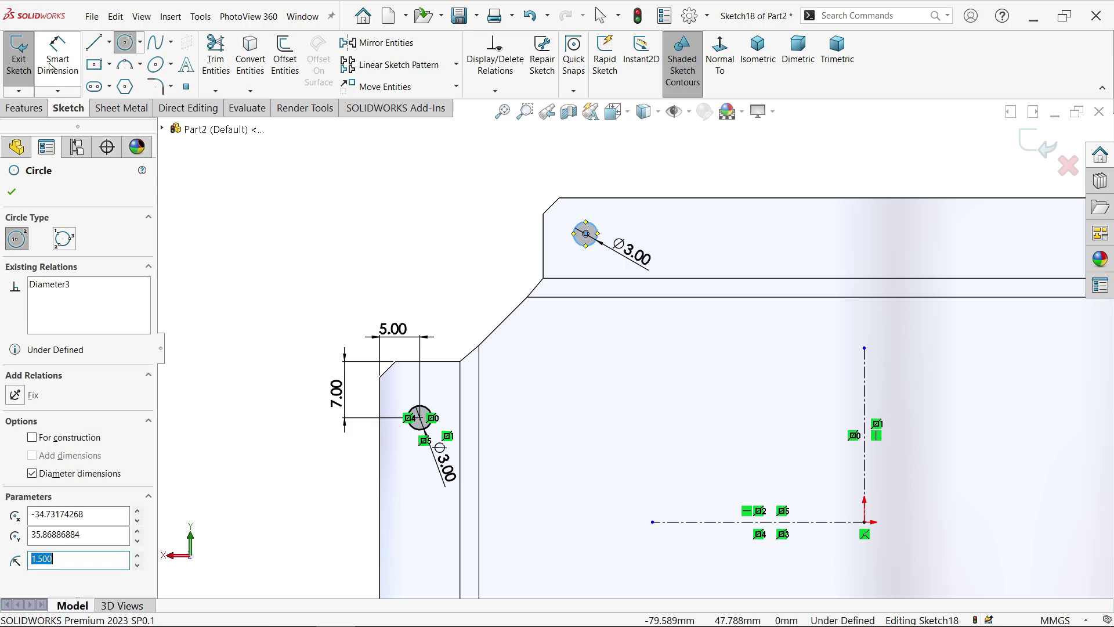
scroll(632, 280, down, 2)
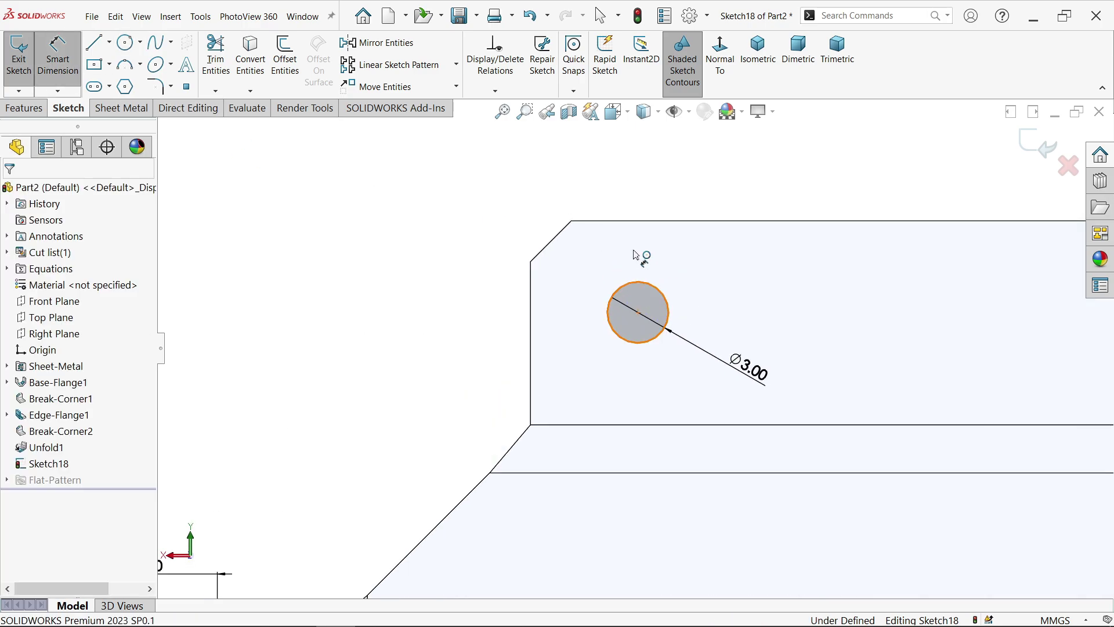
click(638, 282)
click(662, 221)
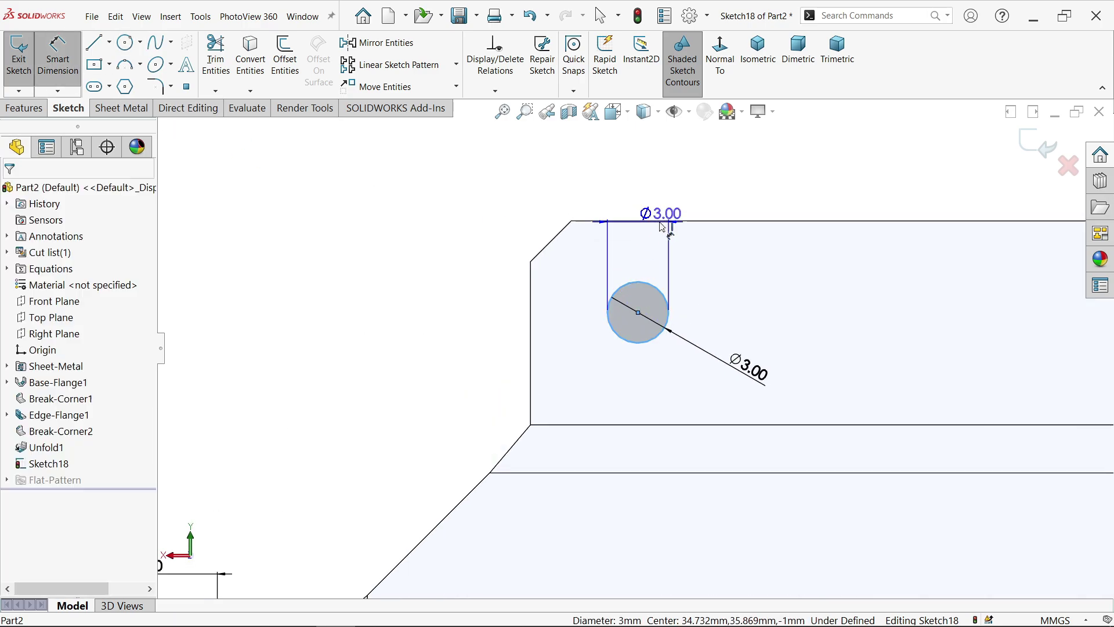
click(468, 250)
text(5)
click(383, 240)
Step: Dimension the circle 7 mm from the top flange's left edge
click(619, 349)
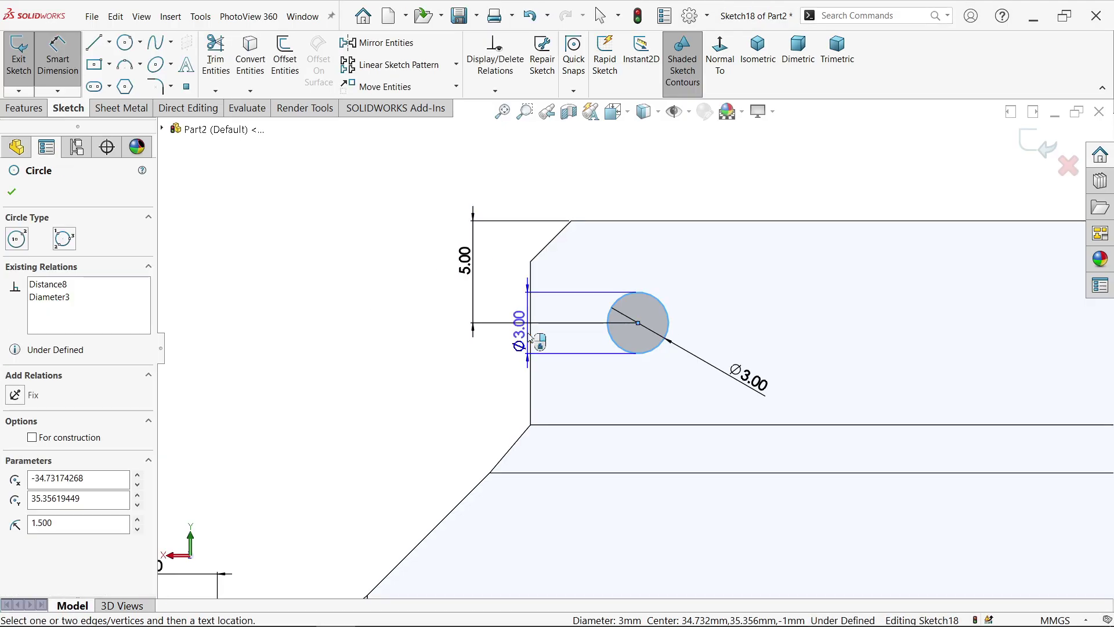
click(532, 339)
click(566, 178)
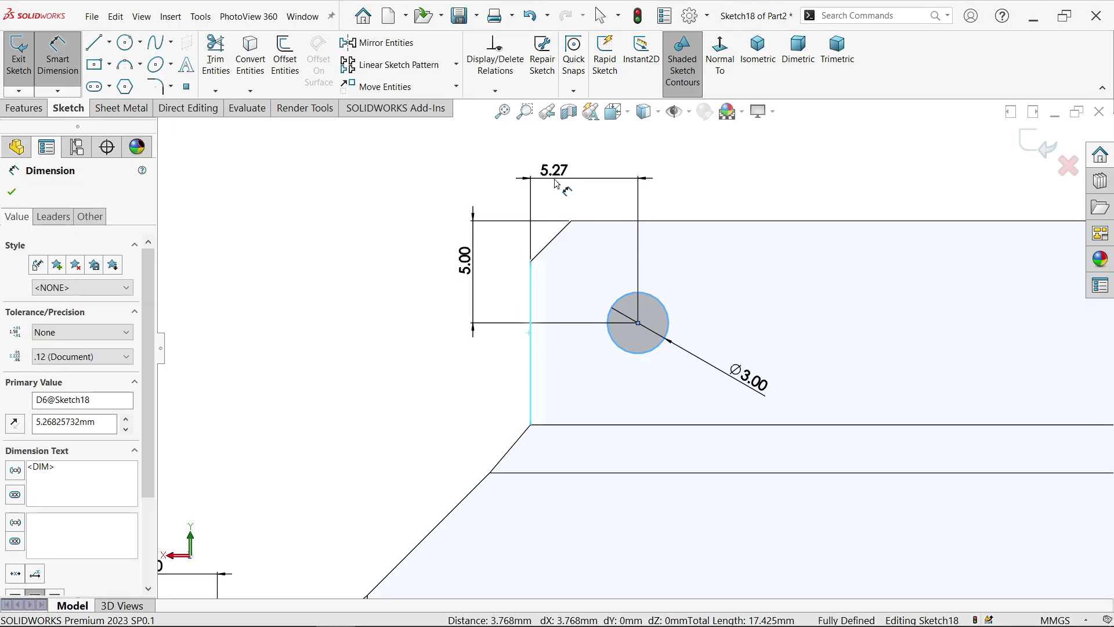
text(8)
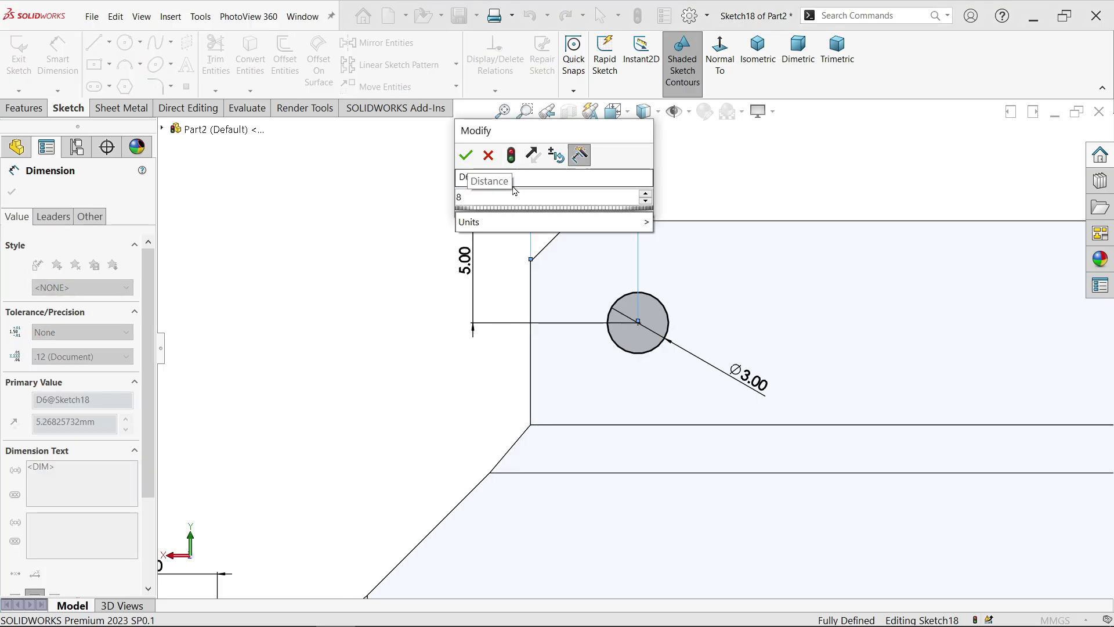
key(BackSpace)
text(7)
key(Return)
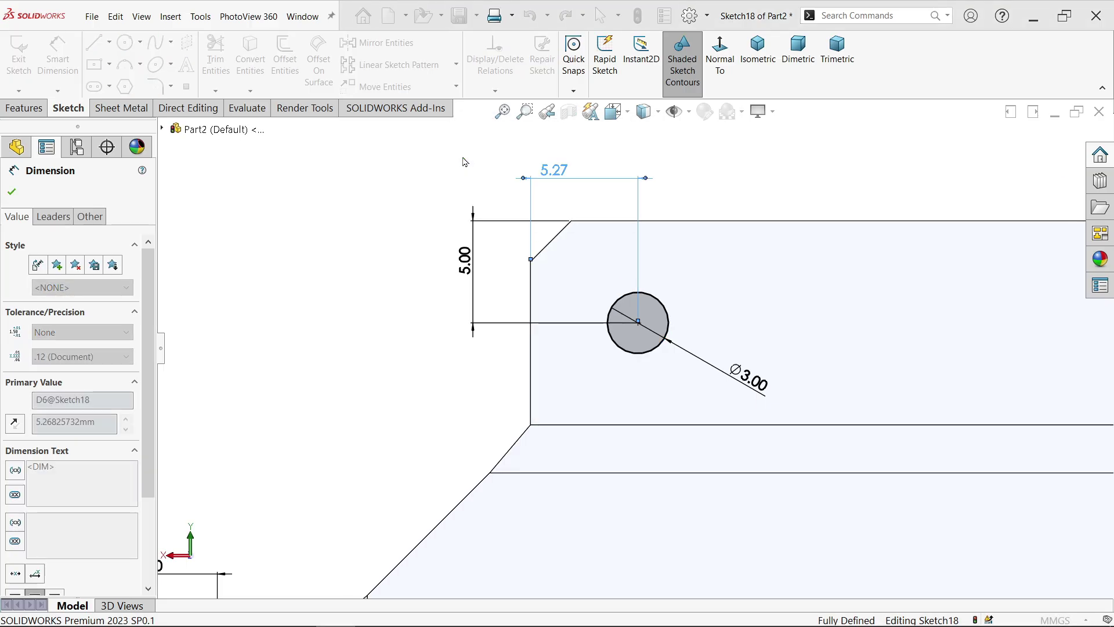
Step: Mirror the top flange circle about the vertical centerline to the flange's right end
click(377, 42)
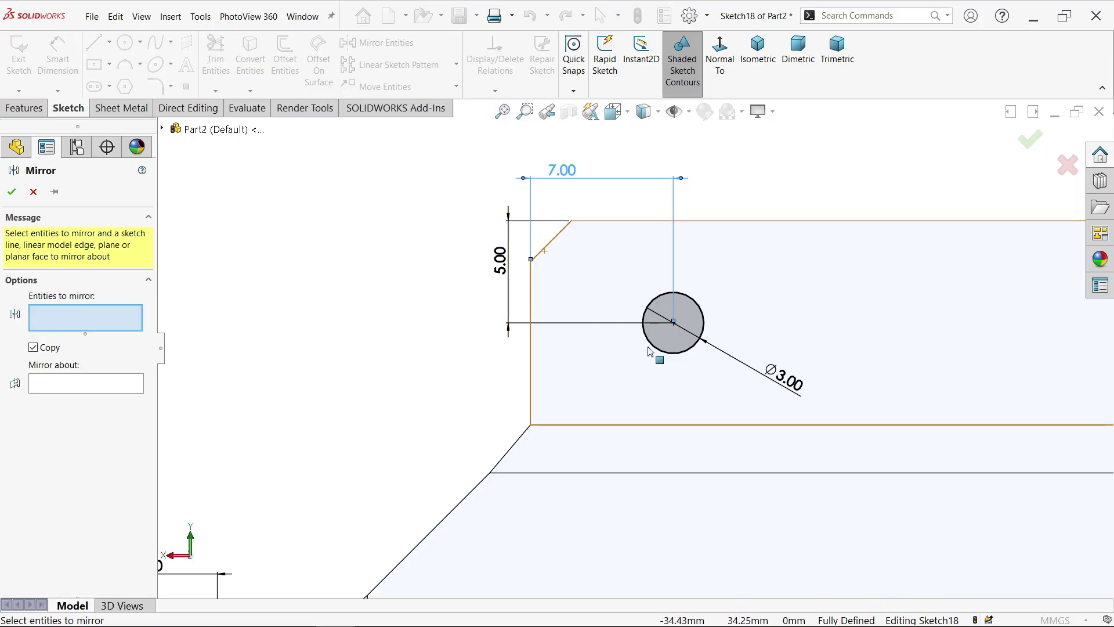
click(649, 345)
click(65, 385)
scroll(735, 465, down, 5)
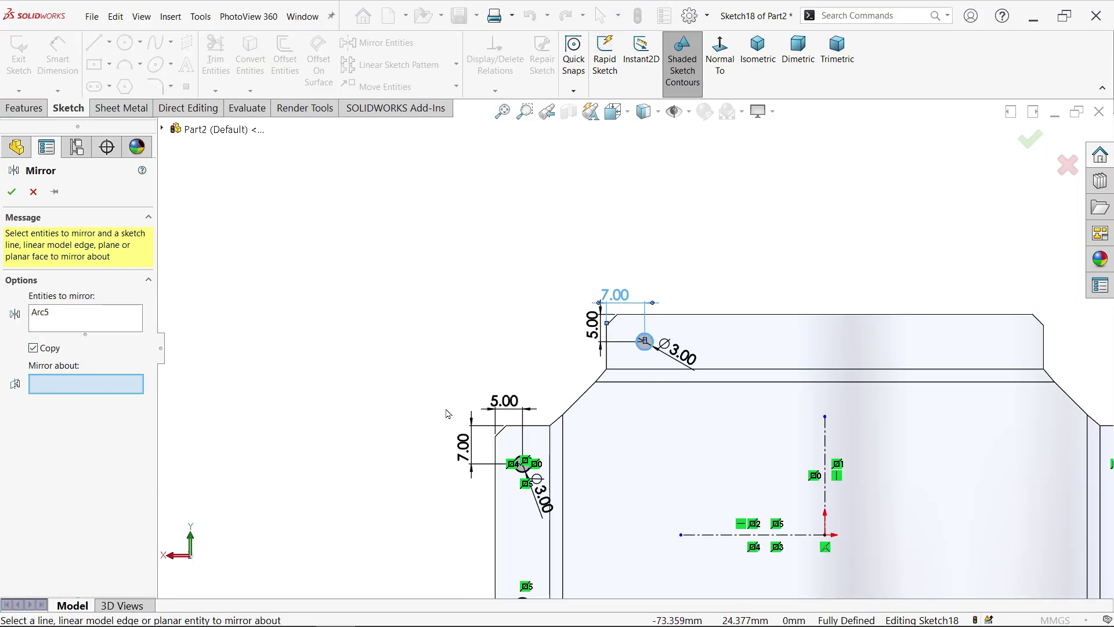
scroll(736, 464, up, 5)
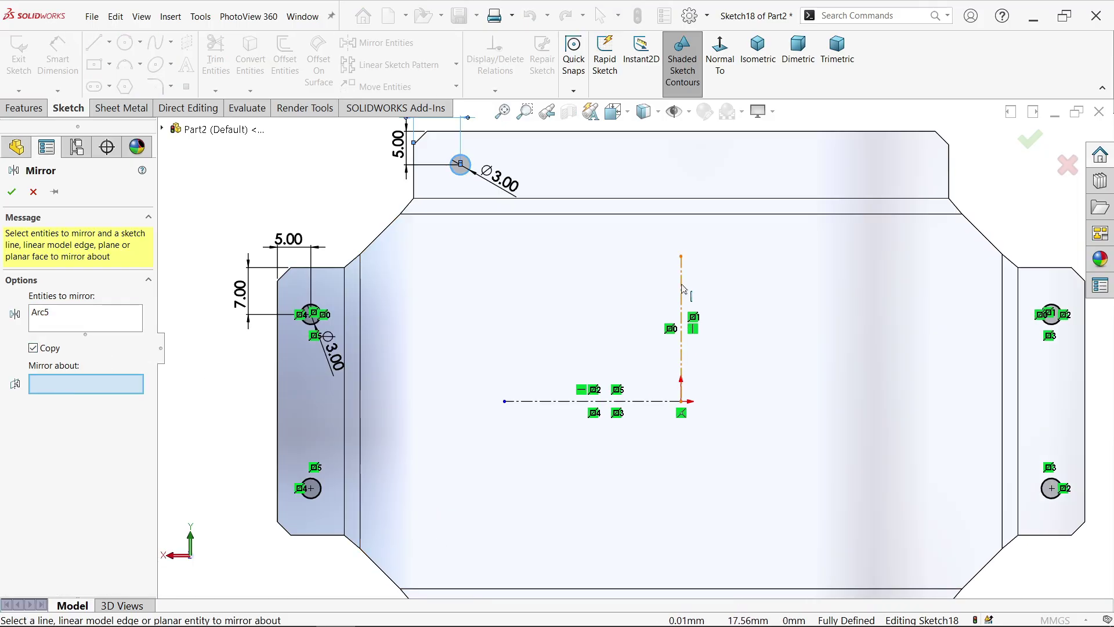
click(683, 289)
click(14, 194)
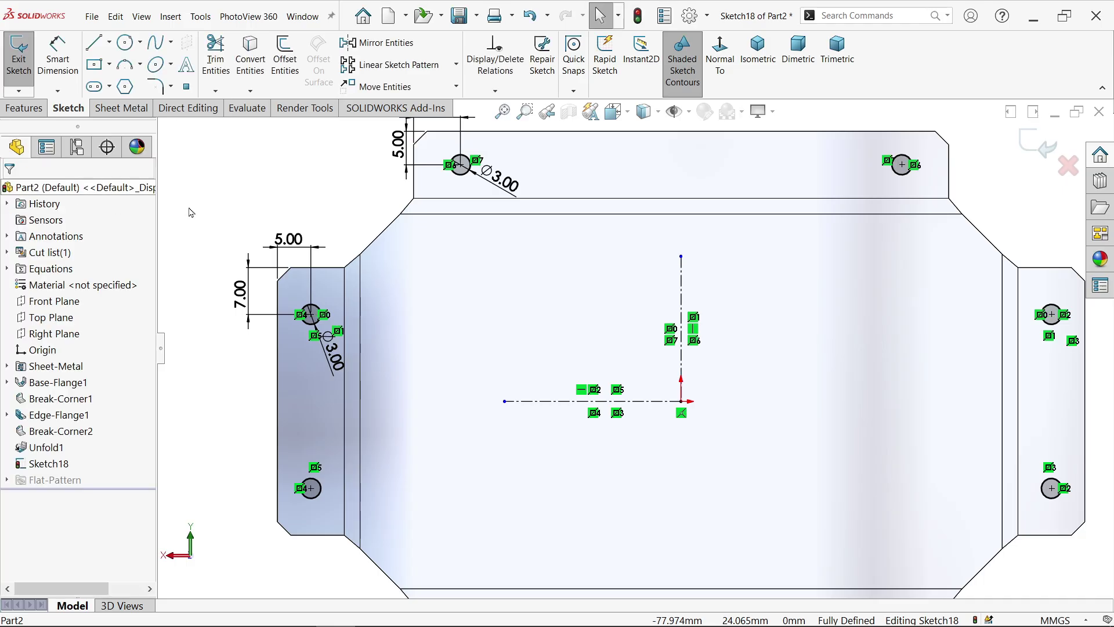
Step: Mirror both top flange circles about the horizontal centerline onto the bottom flange
click(404, 44)
key(z)
drag(901, 181, 434, 284)
click(105, 405)
click(643, 385)
click(11, 192)
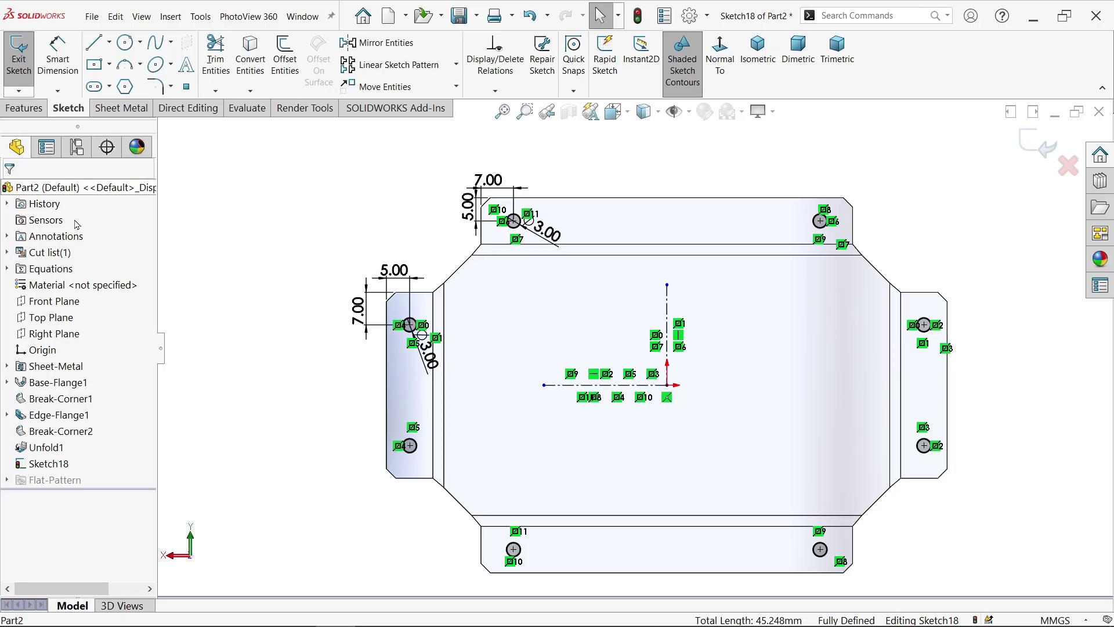
Step: Set up a blind Cut-Extrude of the eight Ø3 circles with depth linked to sheet thickness
click(121, 108)
click(522, 44)
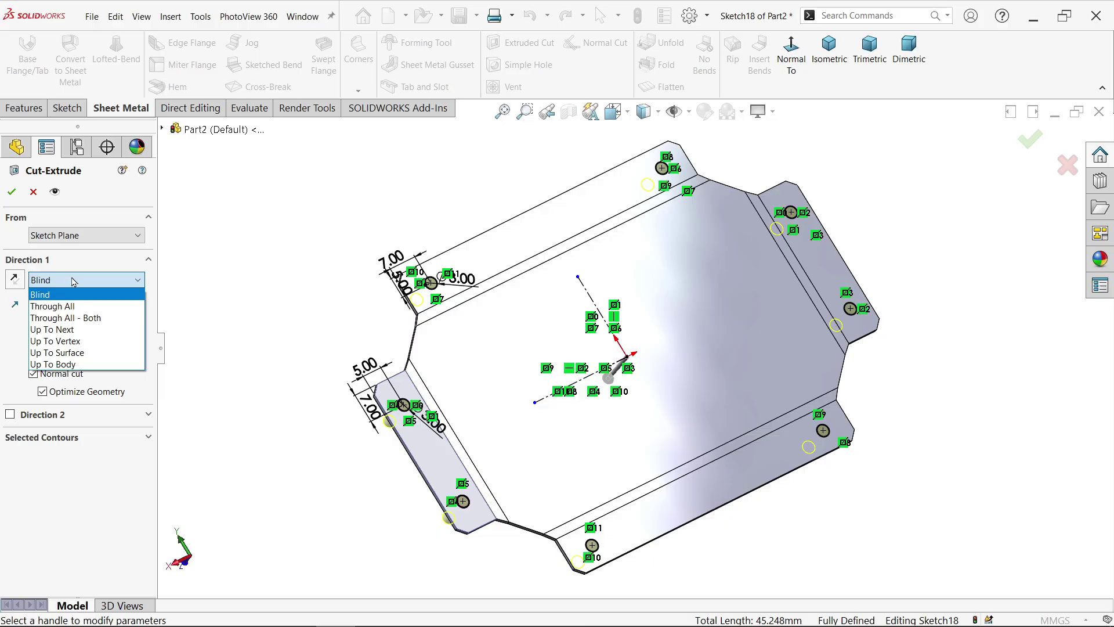
click(73, 282)
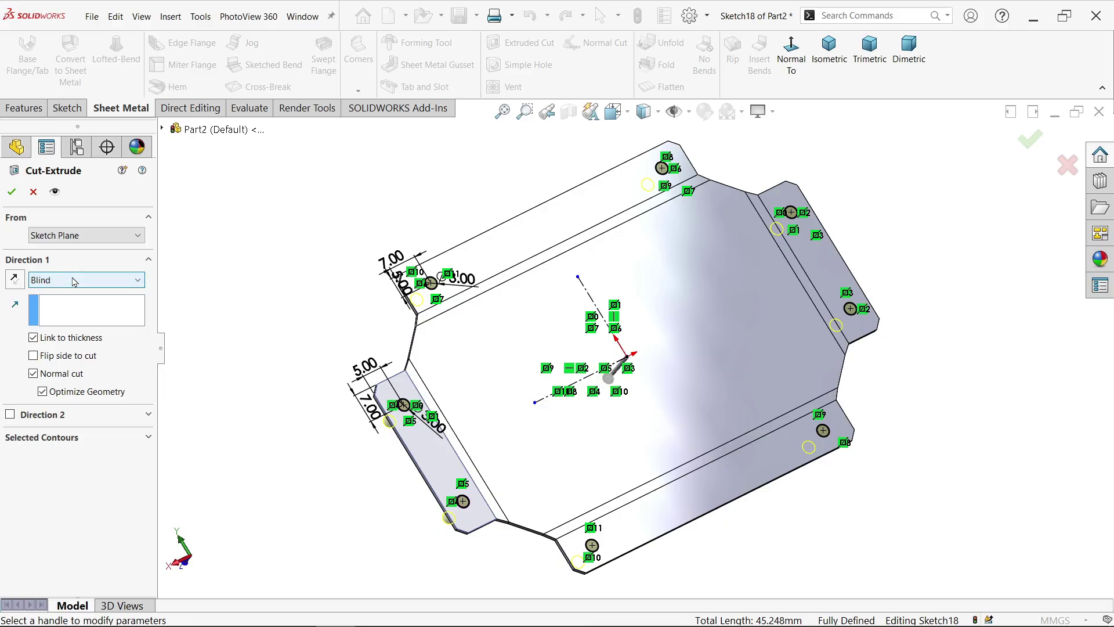
click(68, 338)
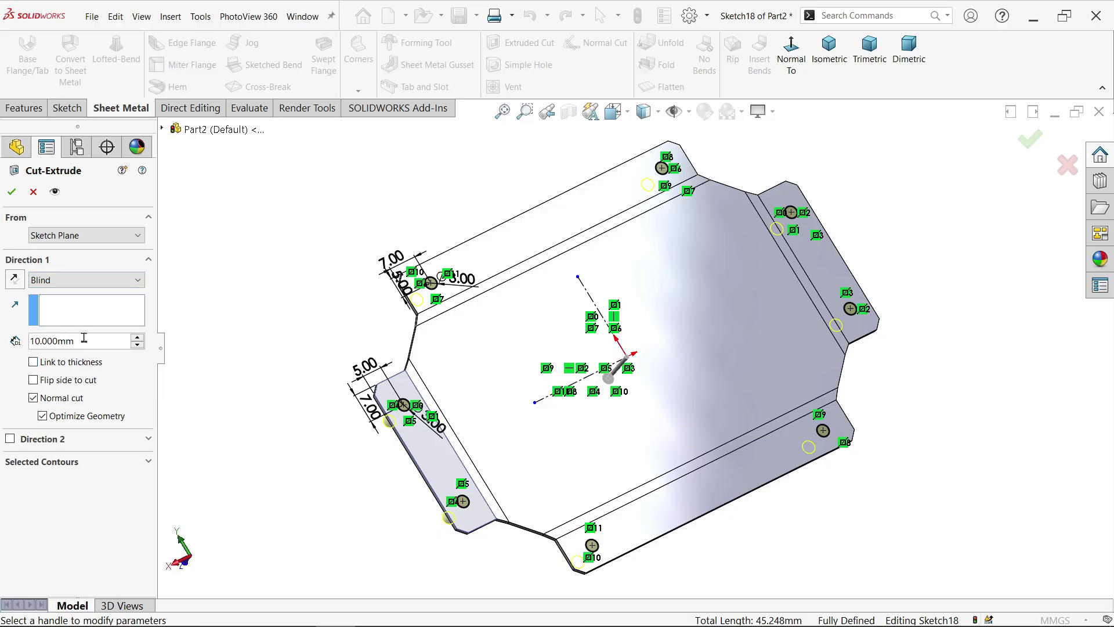
double_click(84, 337)
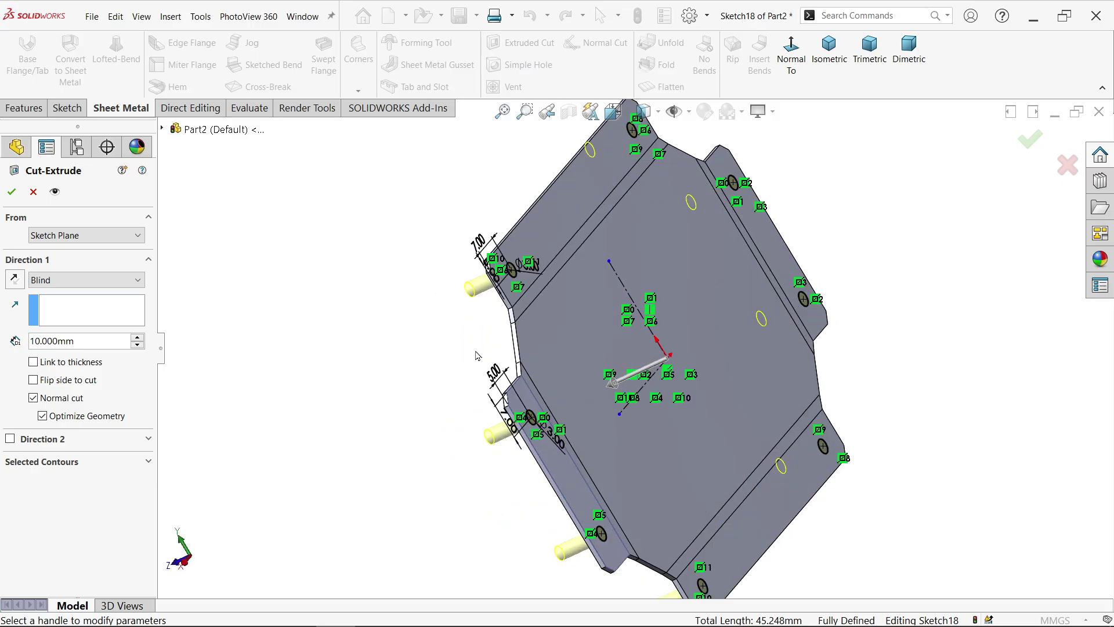
click(66, 366)
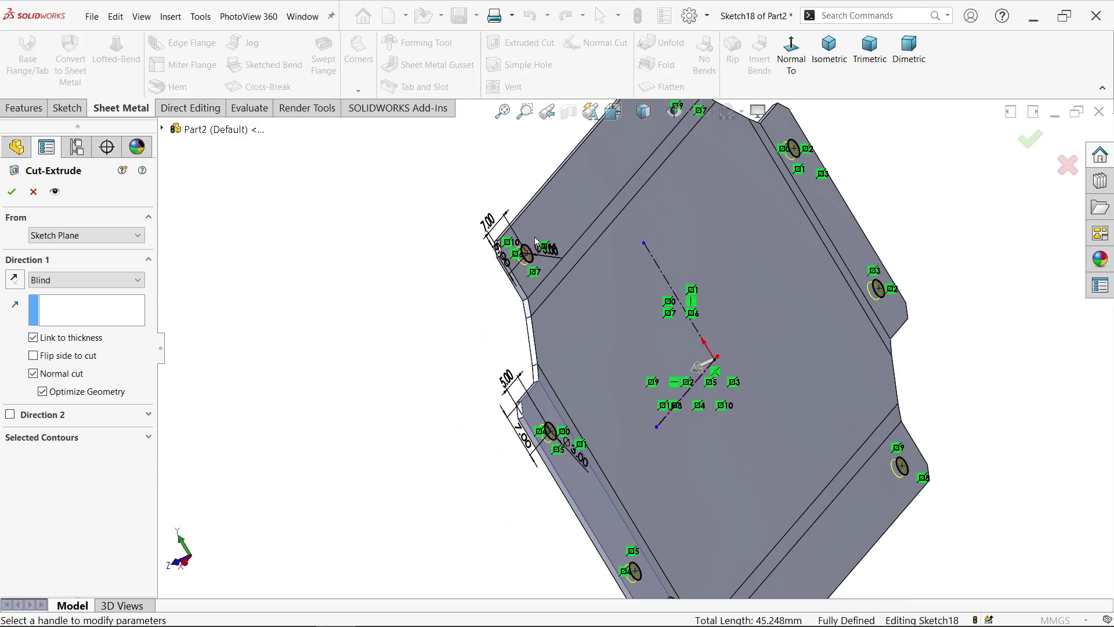
middle_drag(503, 303, 430, 288)
Step: Create Cut-Extrude1 for the mounting holes and inspect the cut part
key(Return)
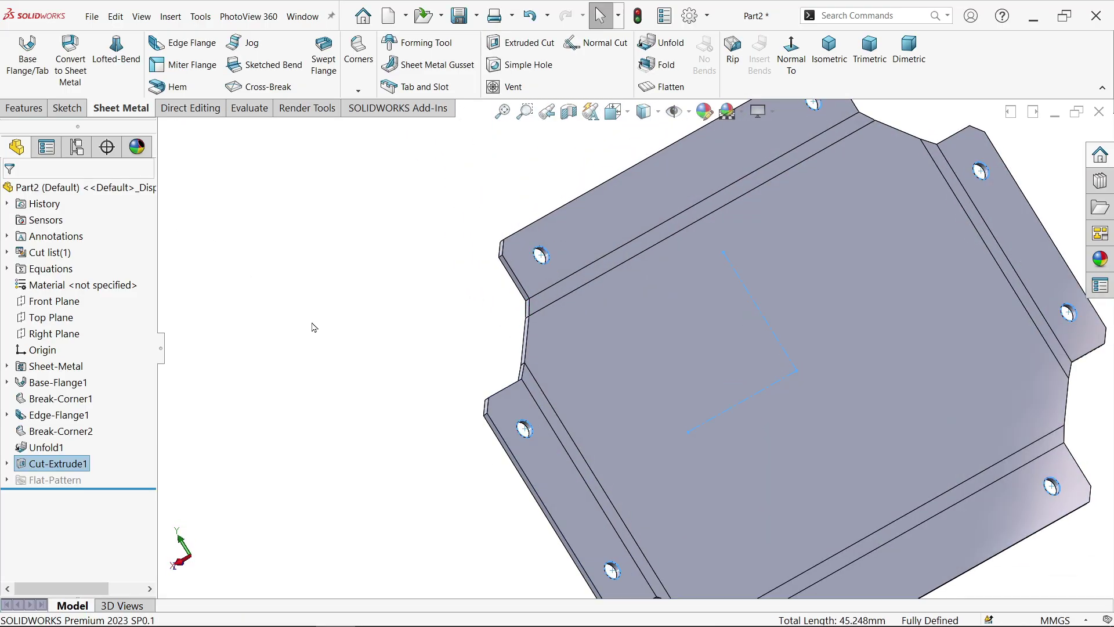
middle_drag(311, 323, 251, 317)
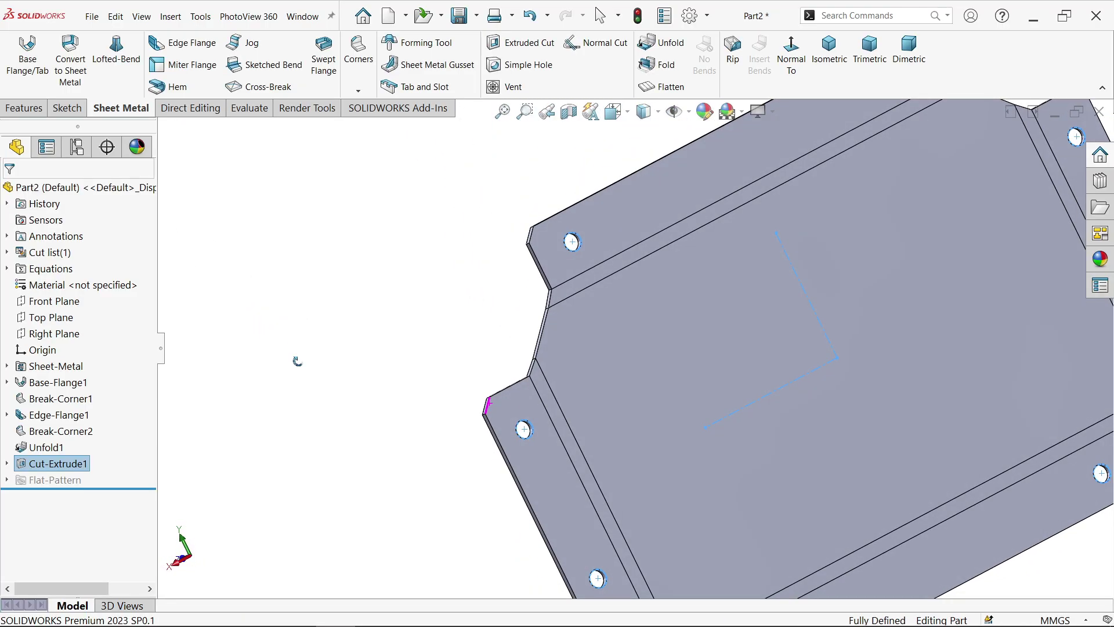
key(Escape)
key(f)
scroll(789, 369, down, 3)
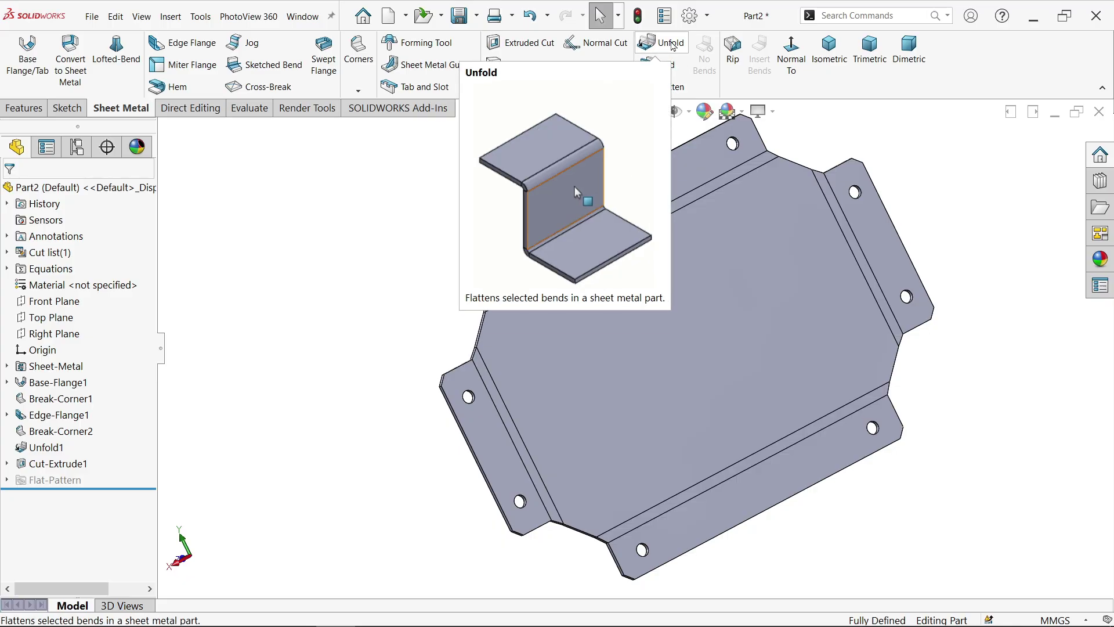
Step: Add a Fold with the left, top, right and bottom bends selected as Fold1
click(666, 65)
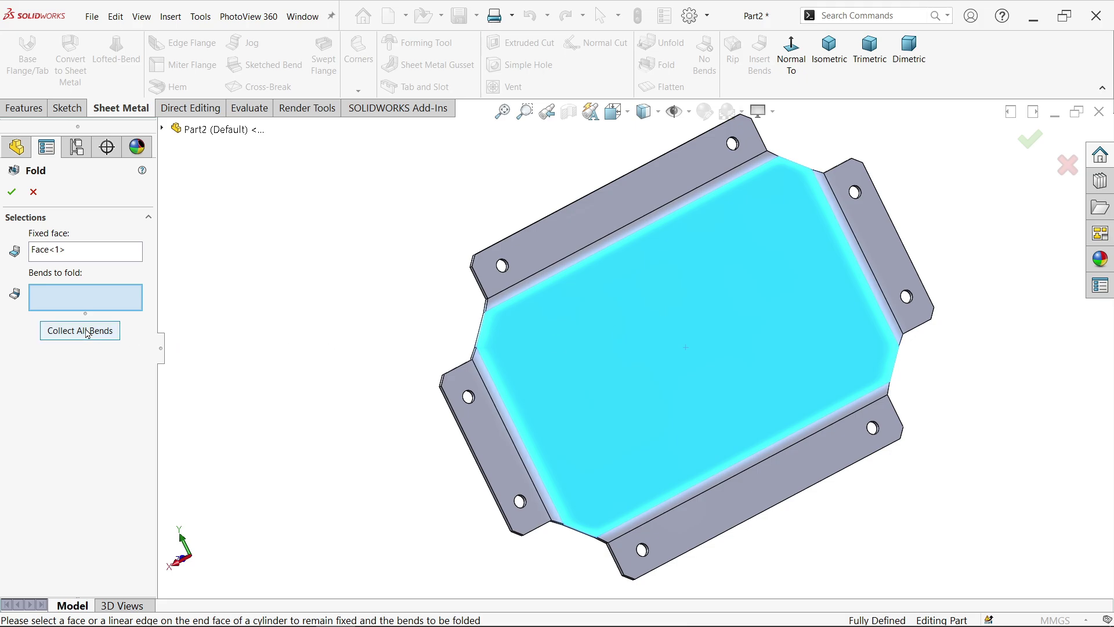
scroll(541, 422, down, 2)
click(502, 411)
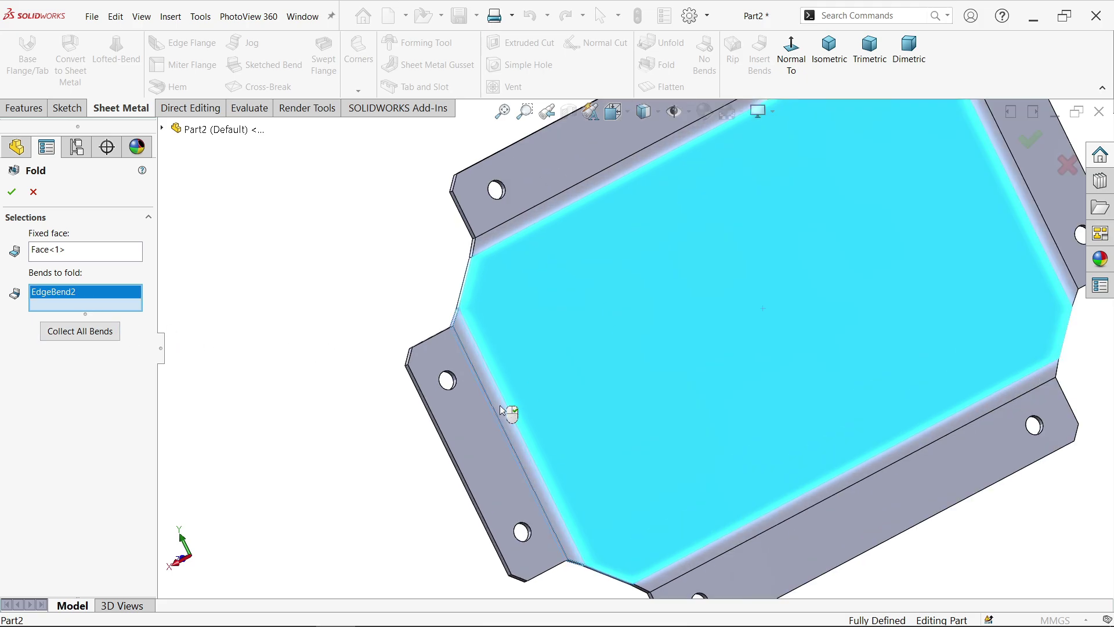
scroll(349, 317, up, 3)
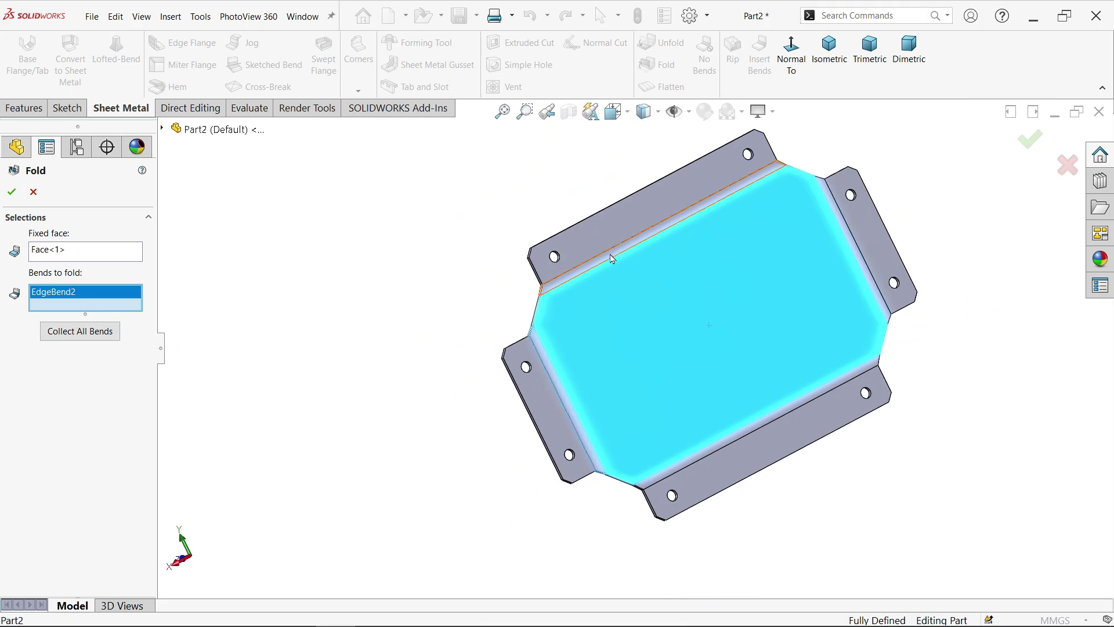
click(610, 253)
click(870, 290)
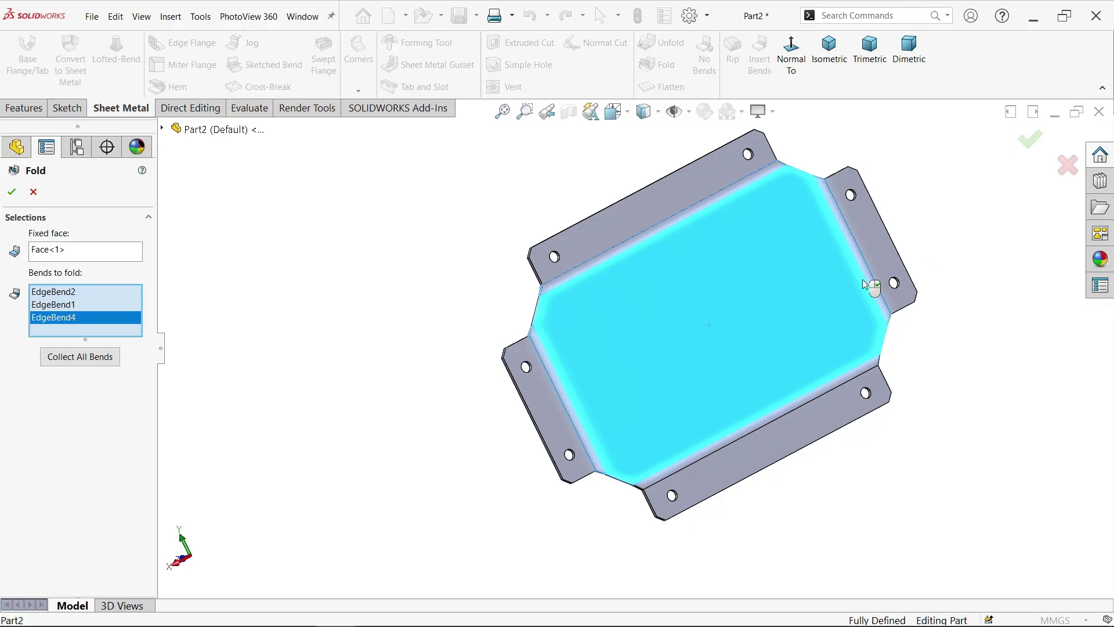
scroll(827, 389, down, 3)
click(804, 376)
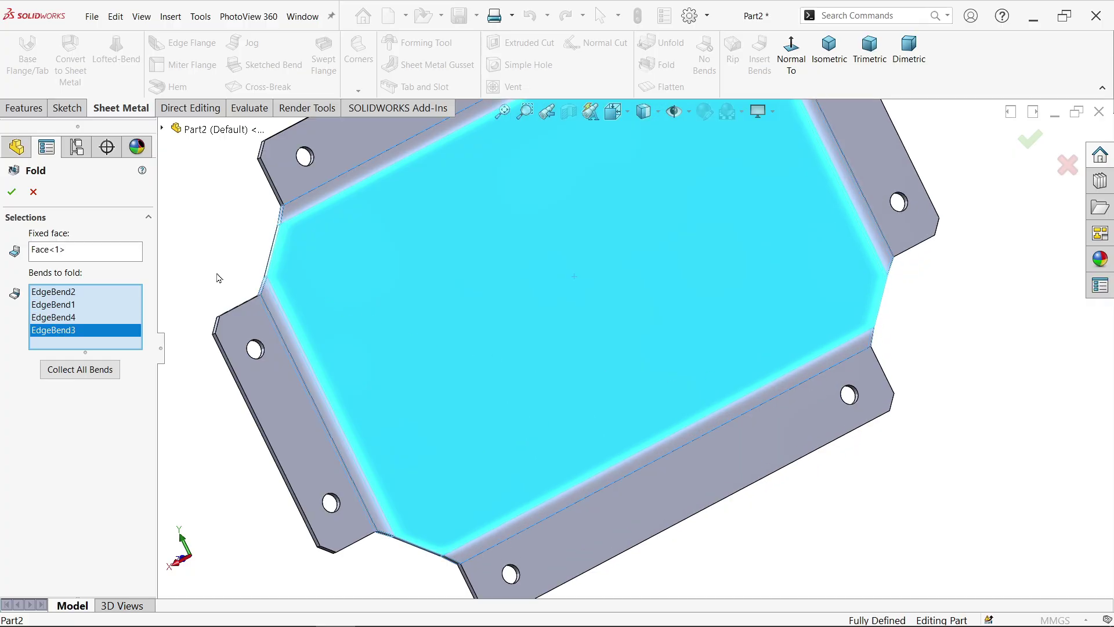
scroll(219, 279, up, 3)
click(12, 191)
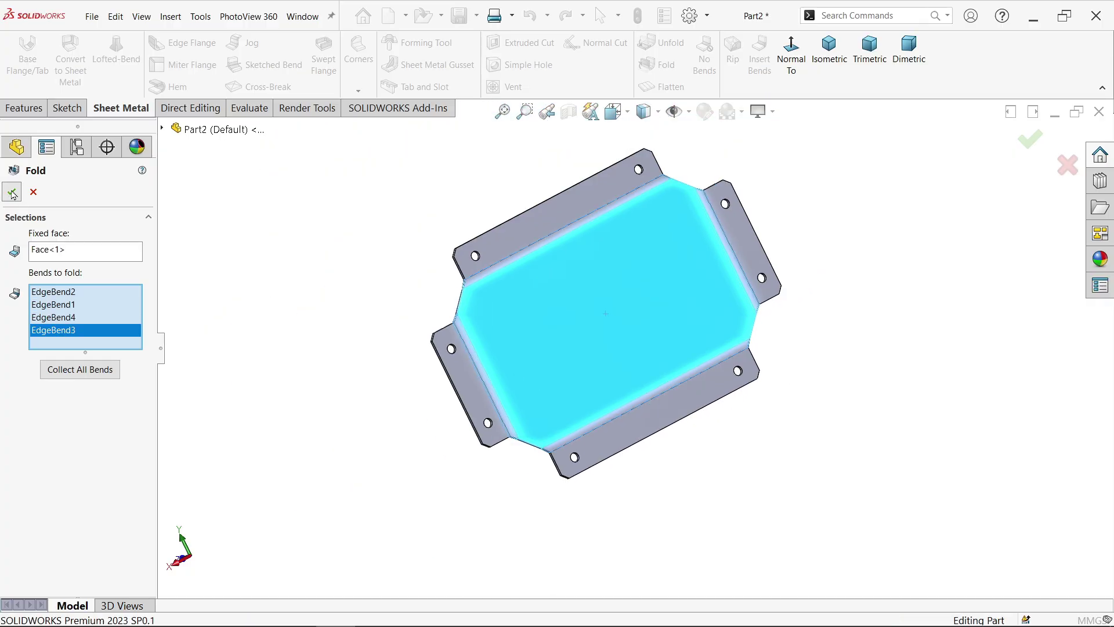
middle_drag(604, 321, 749, 308)
click(830, 58)
key(alt+Tab)
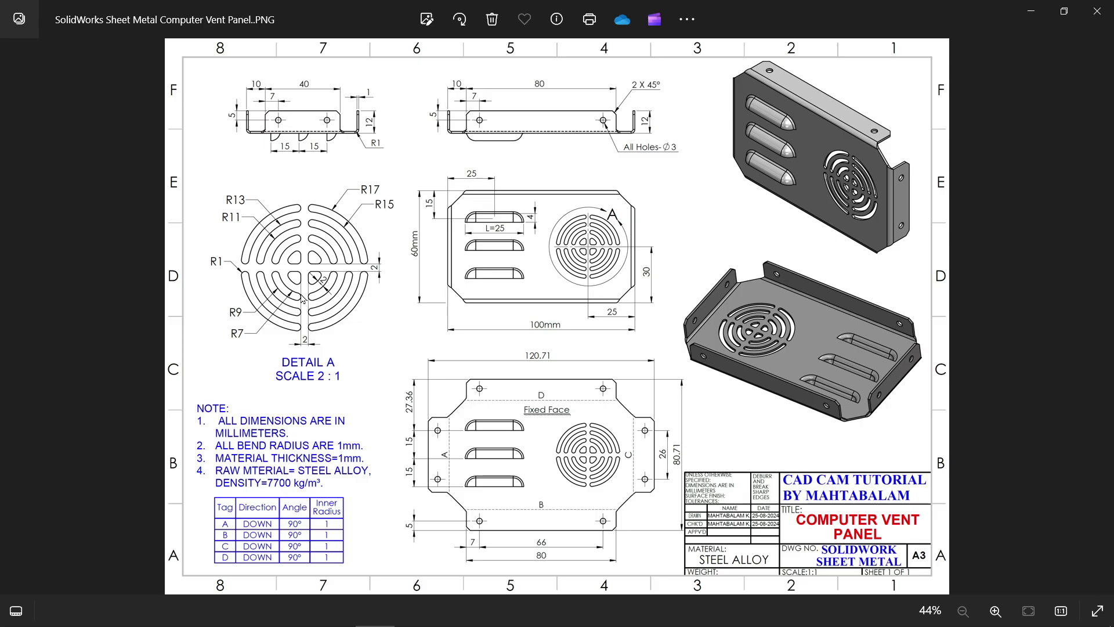
scroll(626, 214, up, 2)
scroll(348, 224, up, 3)
drag(348, 223, 473, 235)
scroll(391, 264, up, 1)
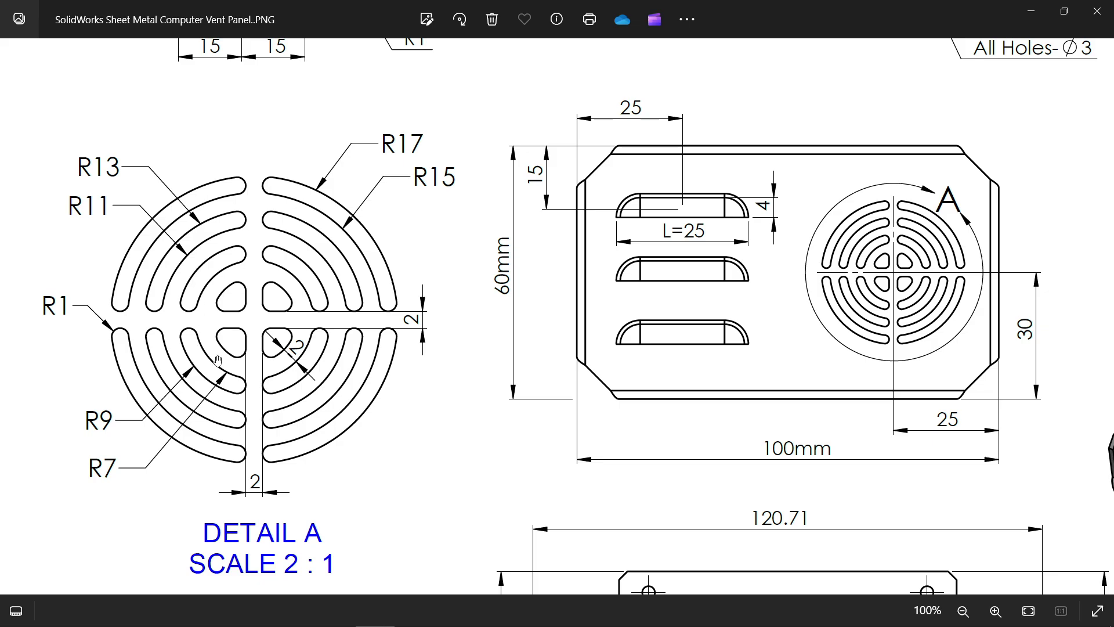
Step: Start a sketch on the panel's base face and draw a Ø34 vent circle right of the origin
click(1033, 13)
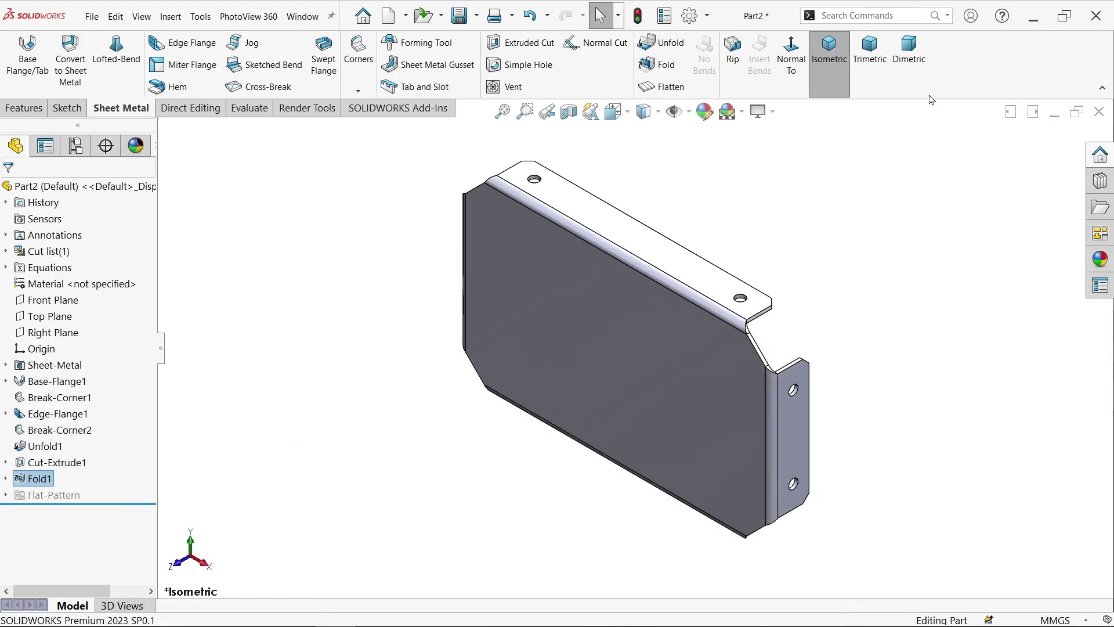
click(705, 364)
click(744, 323)
click(125, 42)
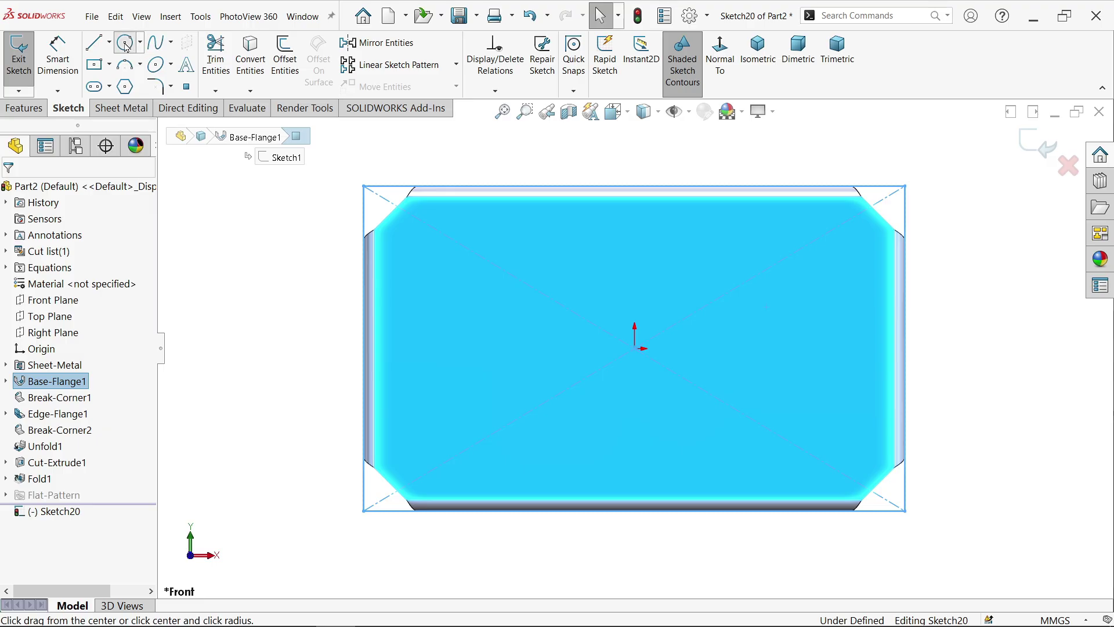
click(776, 349)
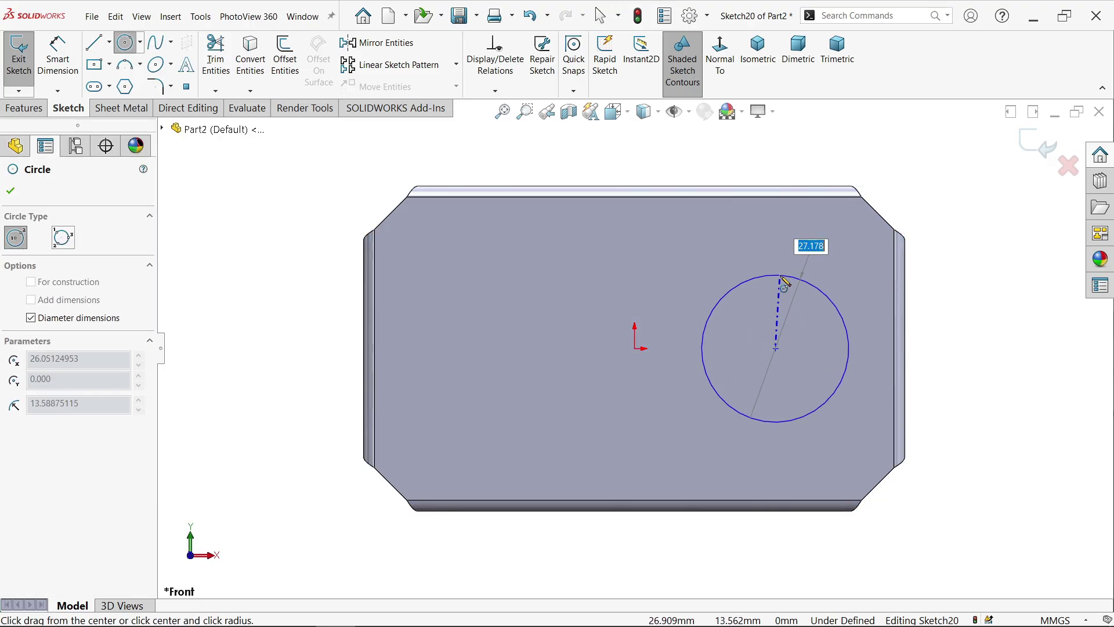
text(17*2)
key(Return)
scroll(741, 344, down, 4)
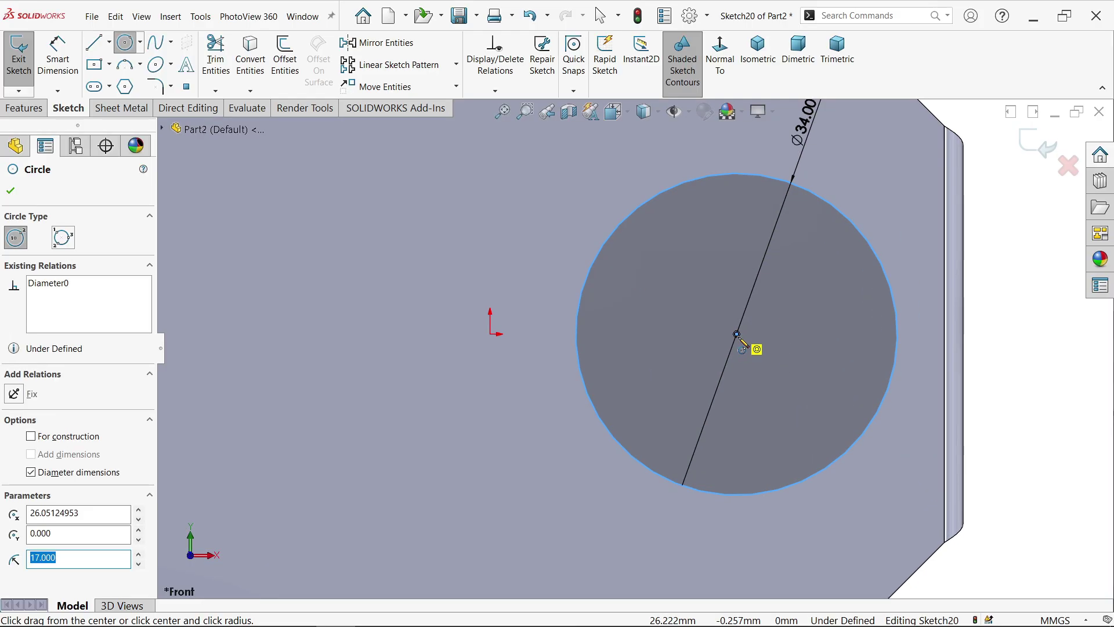
Step: Add concentric Ø28, Ø20 and Ø12 circles on the same centre
click(738, 336)
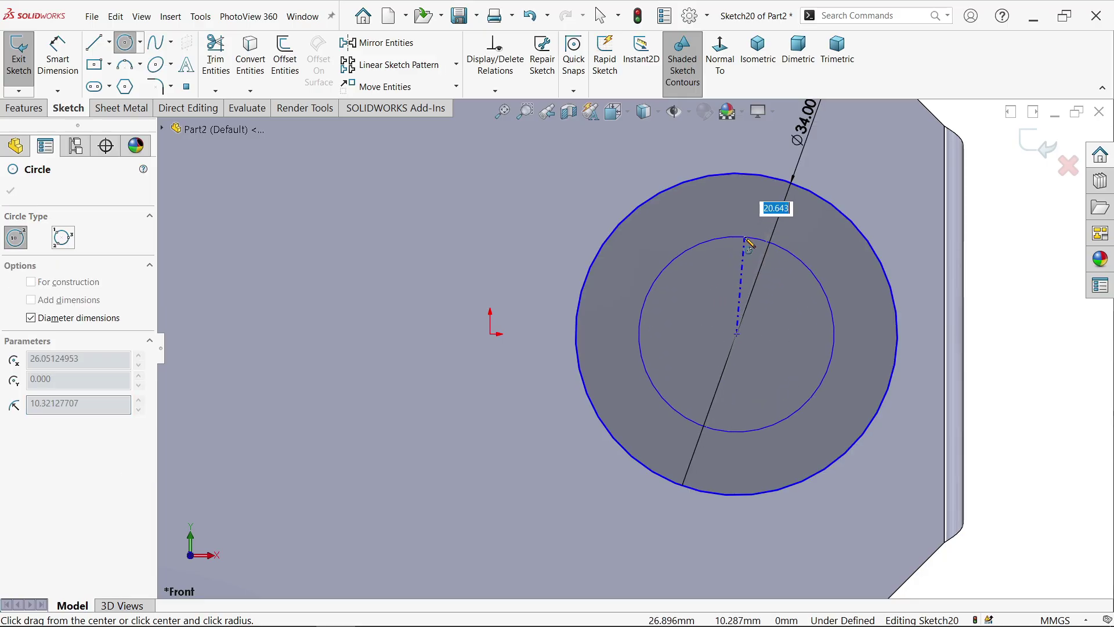
text(14*2)
key(Return)
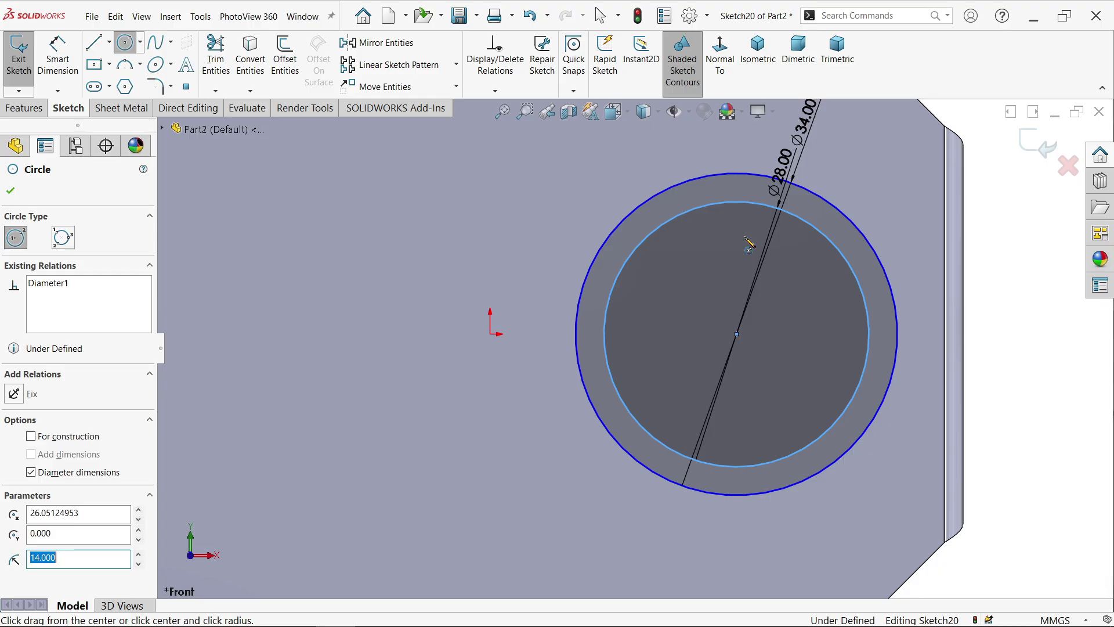
scroll(746, 343, down, 1)
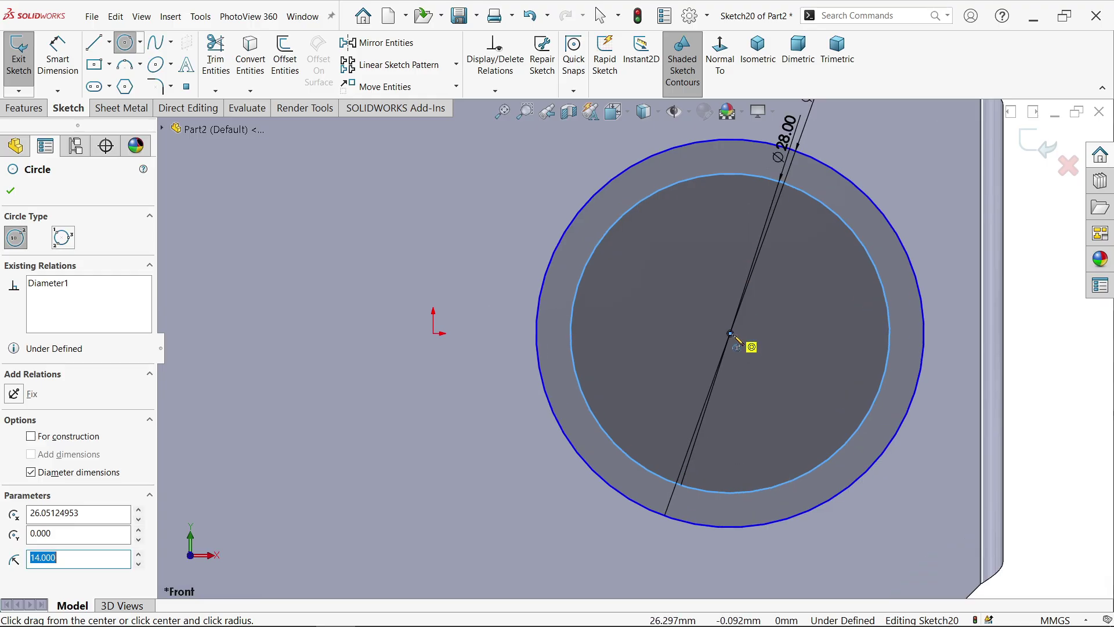
click(731, 335)
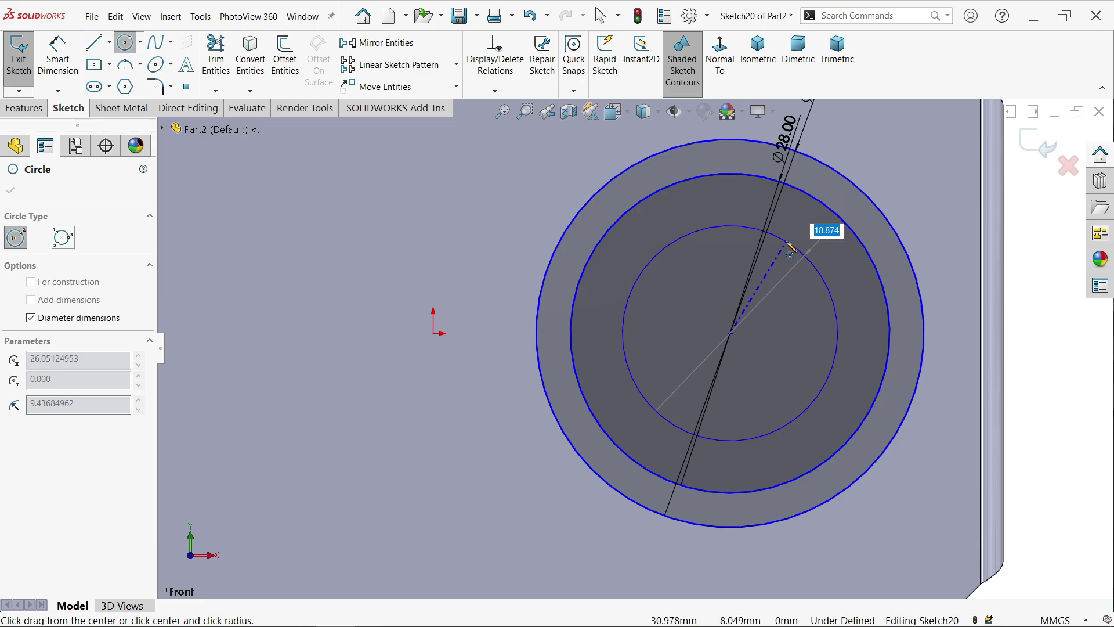
text(10*2)
key(Return)
scroll(735, 342, down, 1)
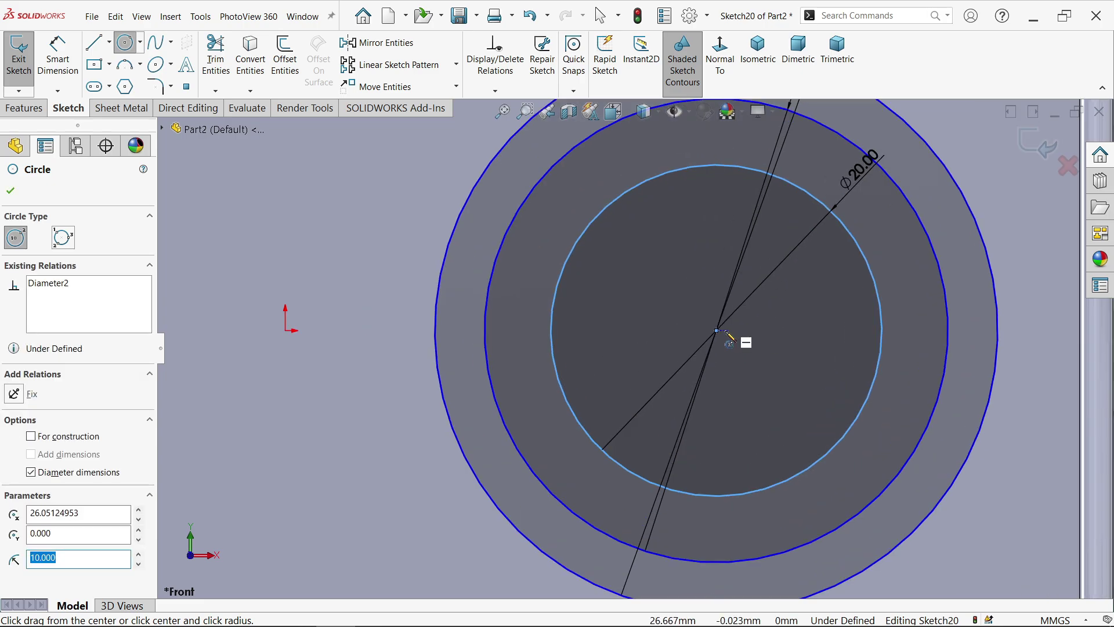
click(718, 332)
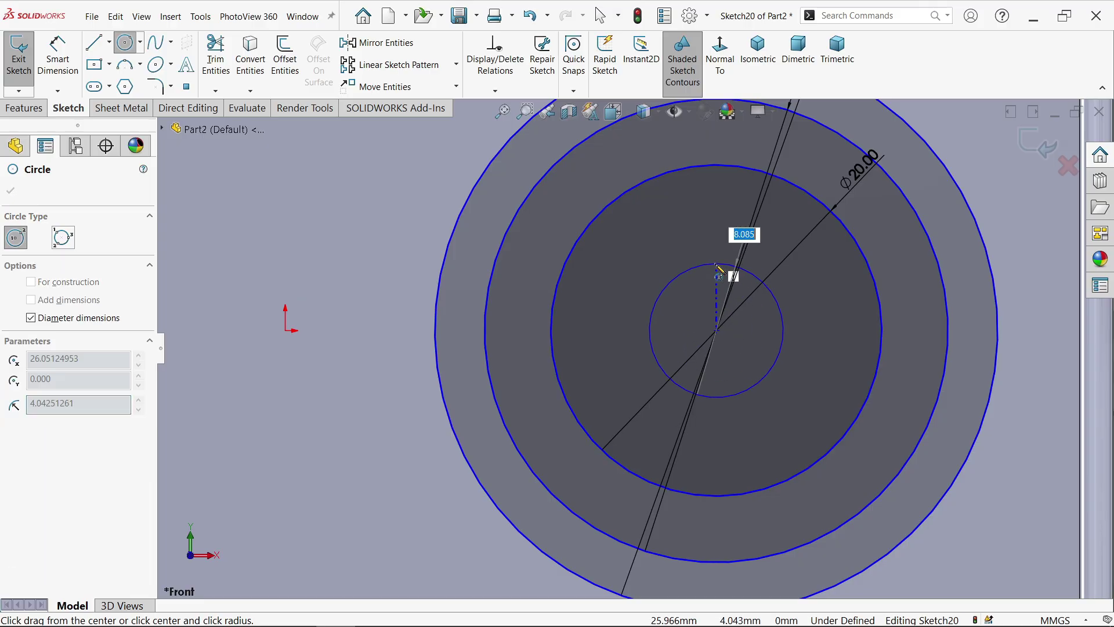
text(12)
key(Return)
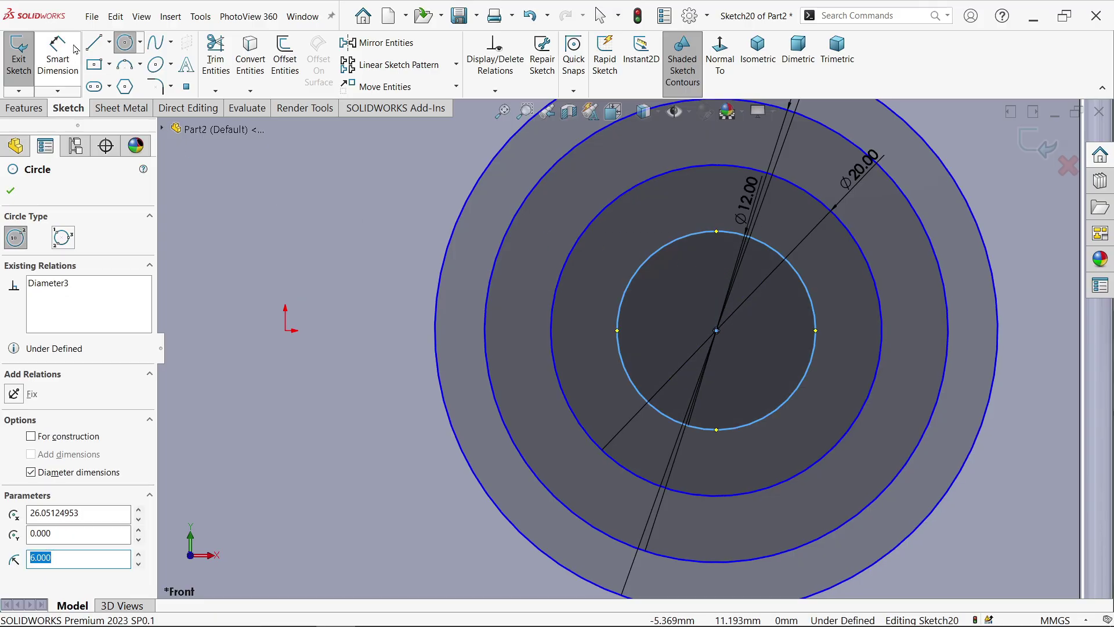
Step: Draw a vertical and a horizontal line across the outer circle through its centre
click(93, 42)
scroll(635, 348, up, 2)
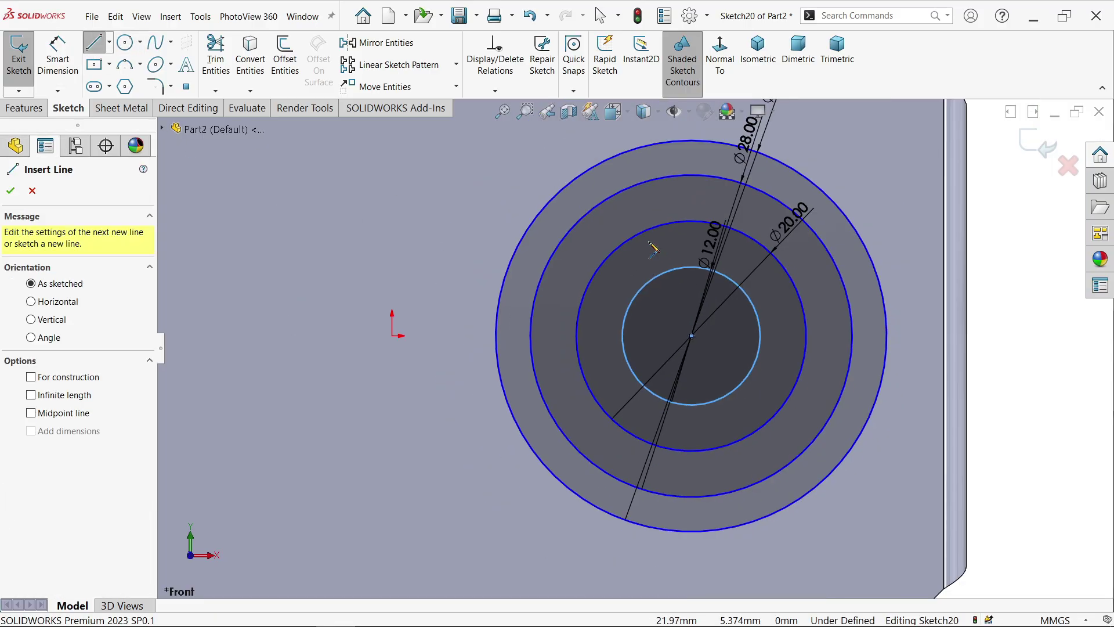
click(691, 141)
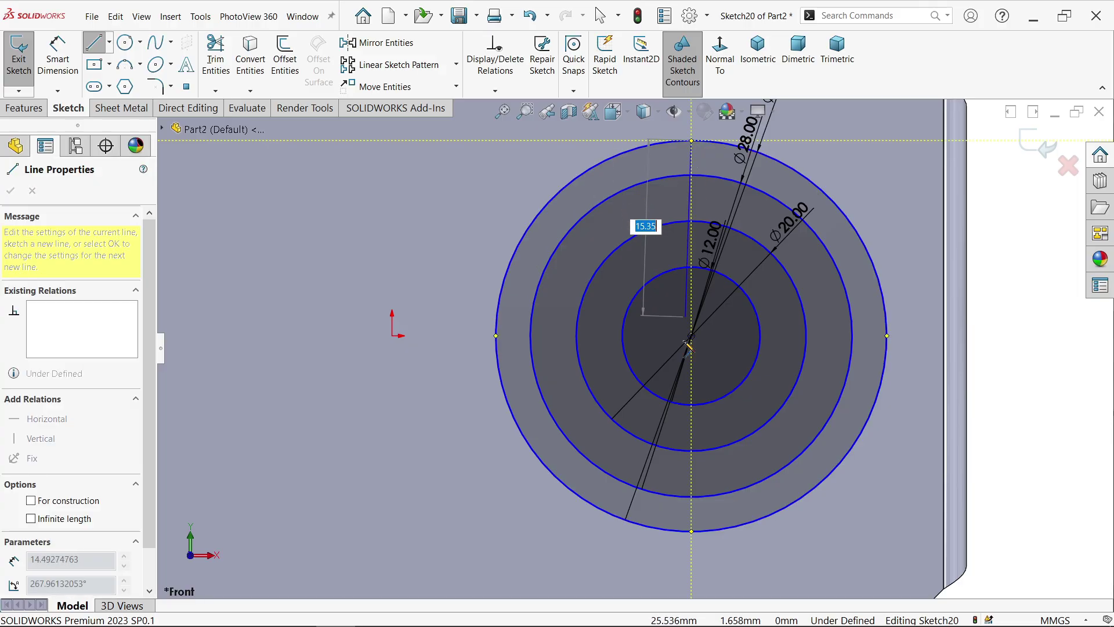
click(692, 531)
click(694, 532)
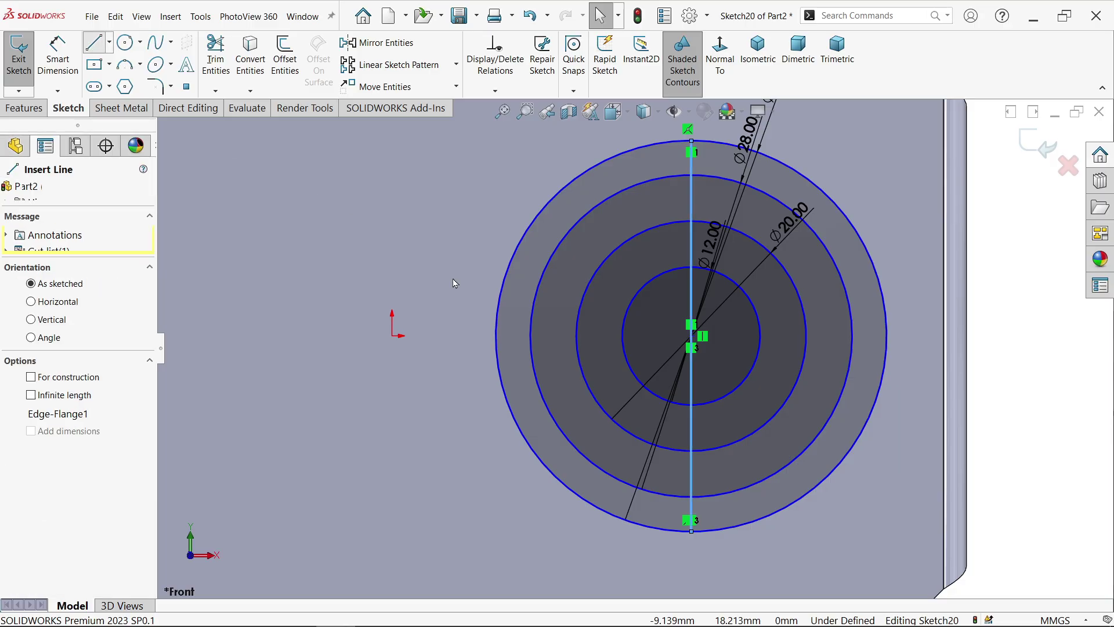
click(496, 336)
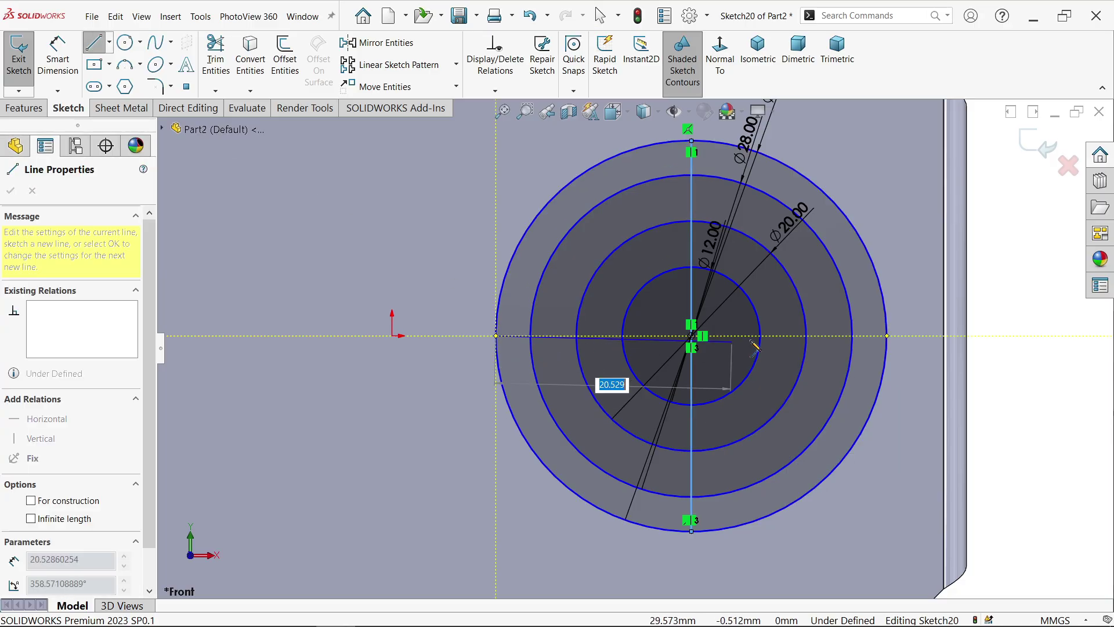
click(885, 337)
right_click(896, 229)
click(916, 239)
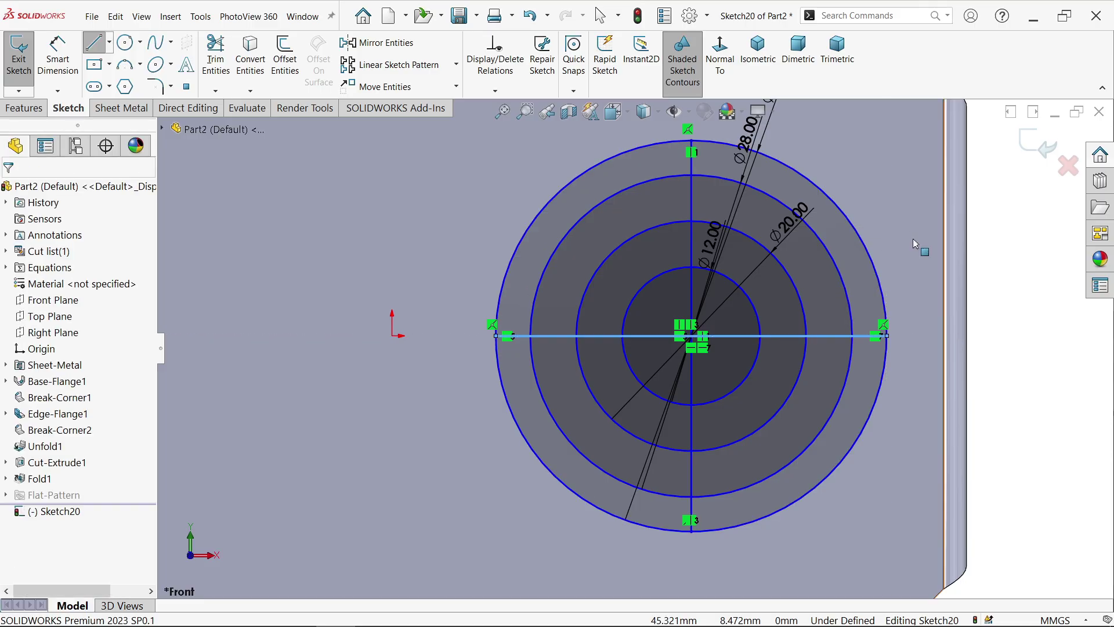
Step: Dimension the vent centre 25 mm from the panel's right edge
click(80, 74)
click(692, 336)
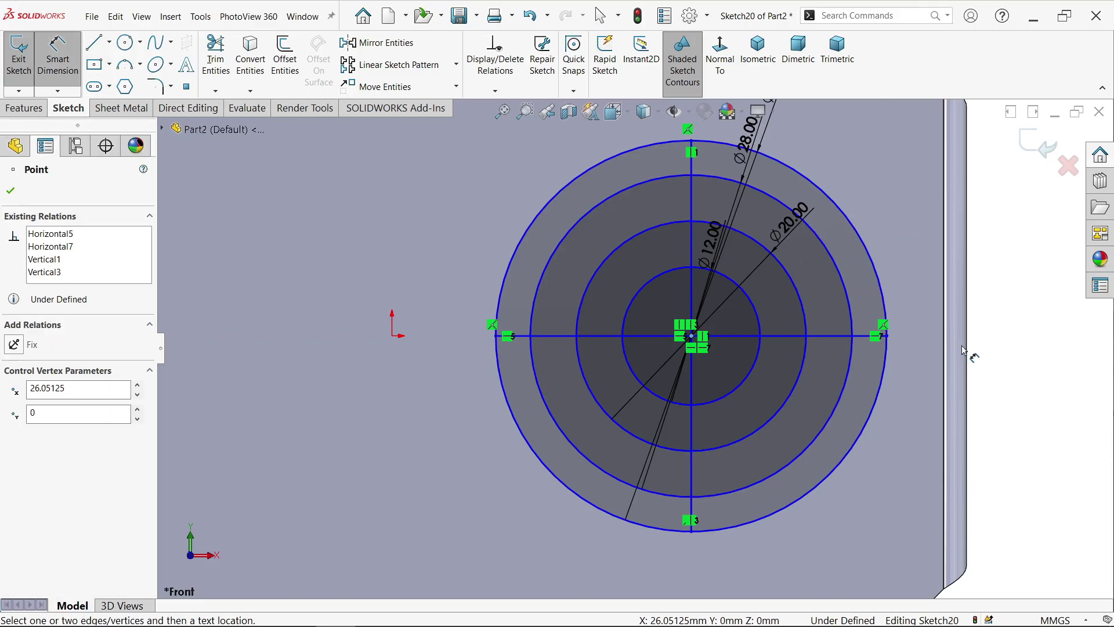
click(968, 349)
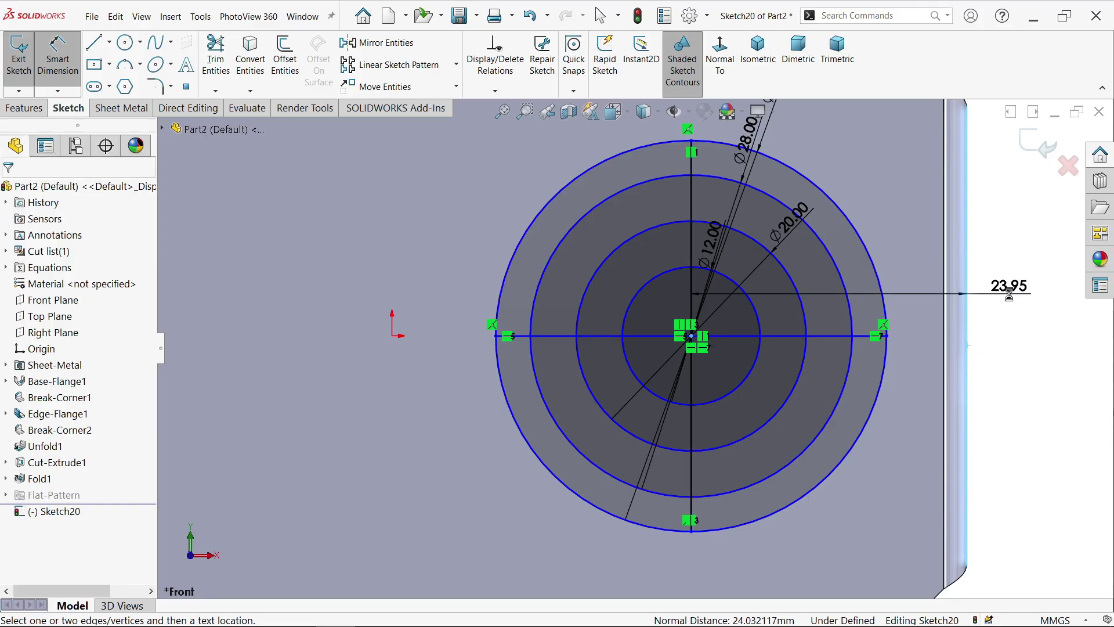
click(1009, 296)
text(=)
key(Escape)
click(750, 359)
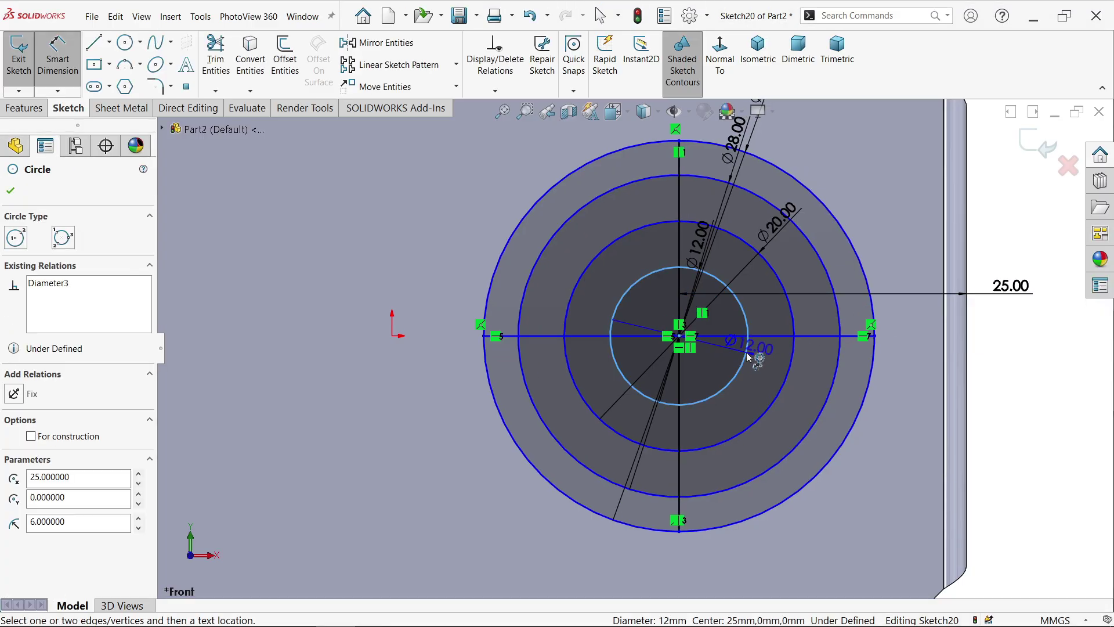
Step: Locate the vent centre 30 mm above the panel's bottom edge
scroll(750, 358, up, 3)
click(699, 509)
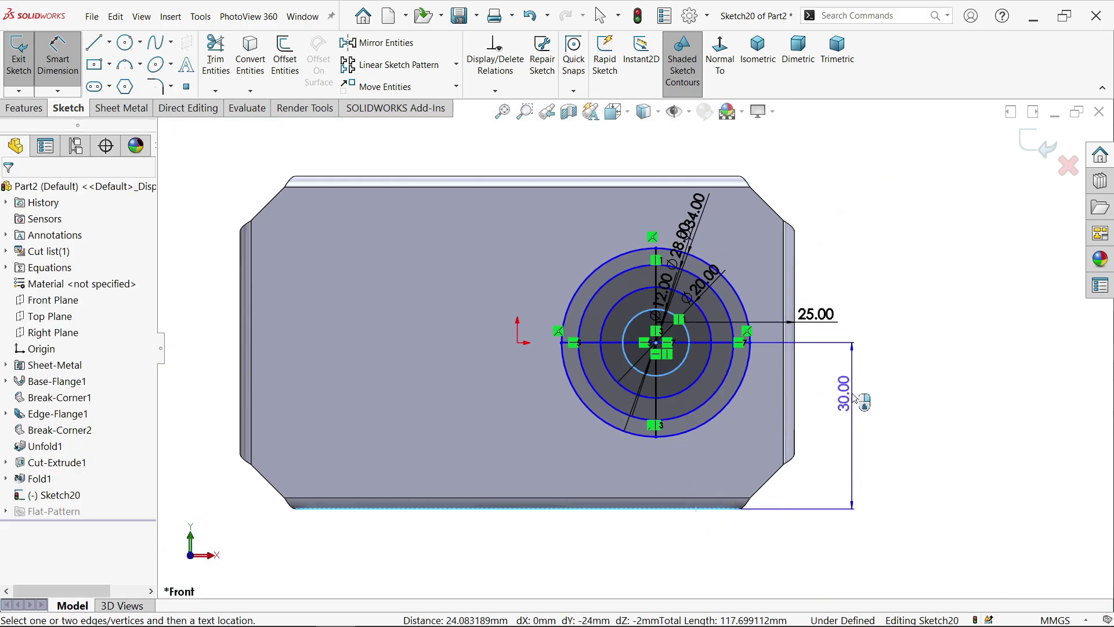
click(856, 399)
text(30)
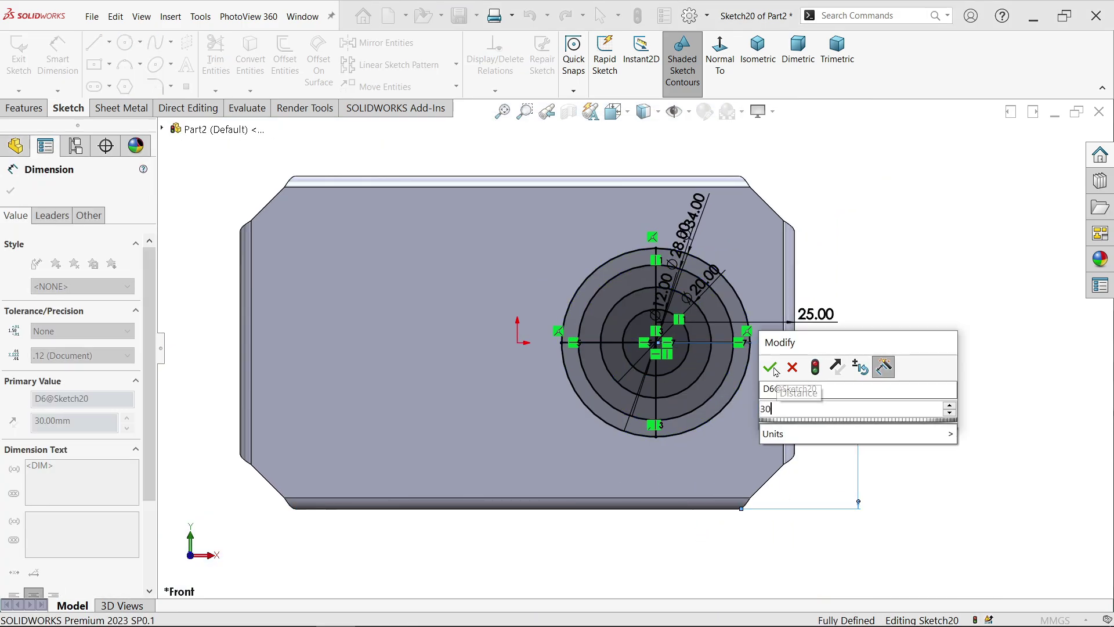
click(771, 368)
scroll(650, 316, down, 1)
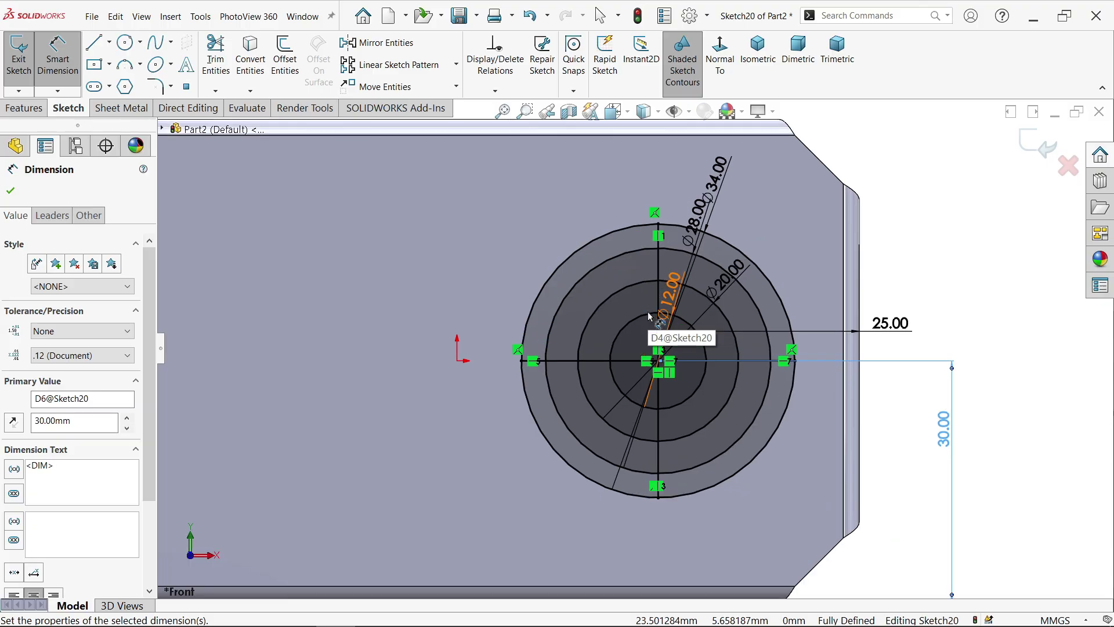
scroll(649, 316, down, 2)
click(10, 192)
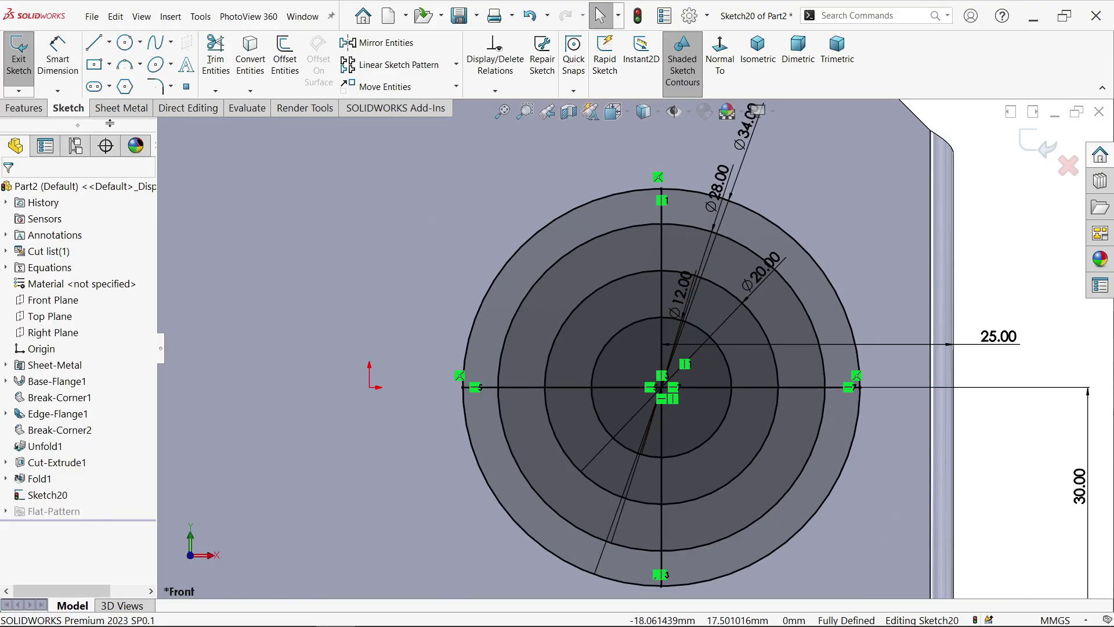
Step: Start a vent on the Ø34 outer circle with both crossing lines as 2 mm ribs
click(120, 108)
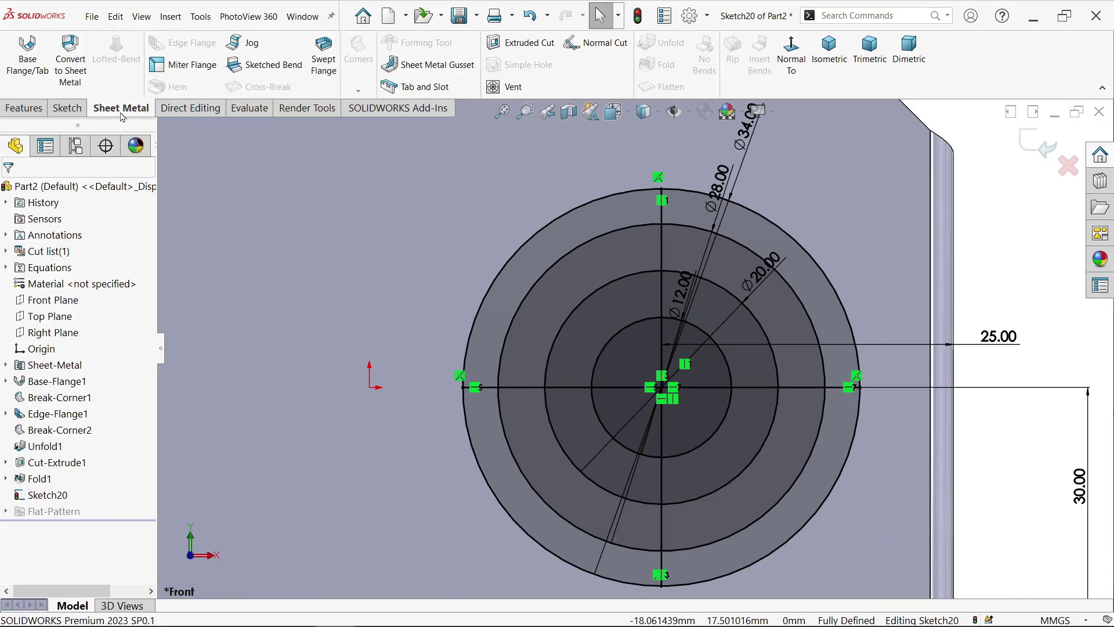
click(507, 89)
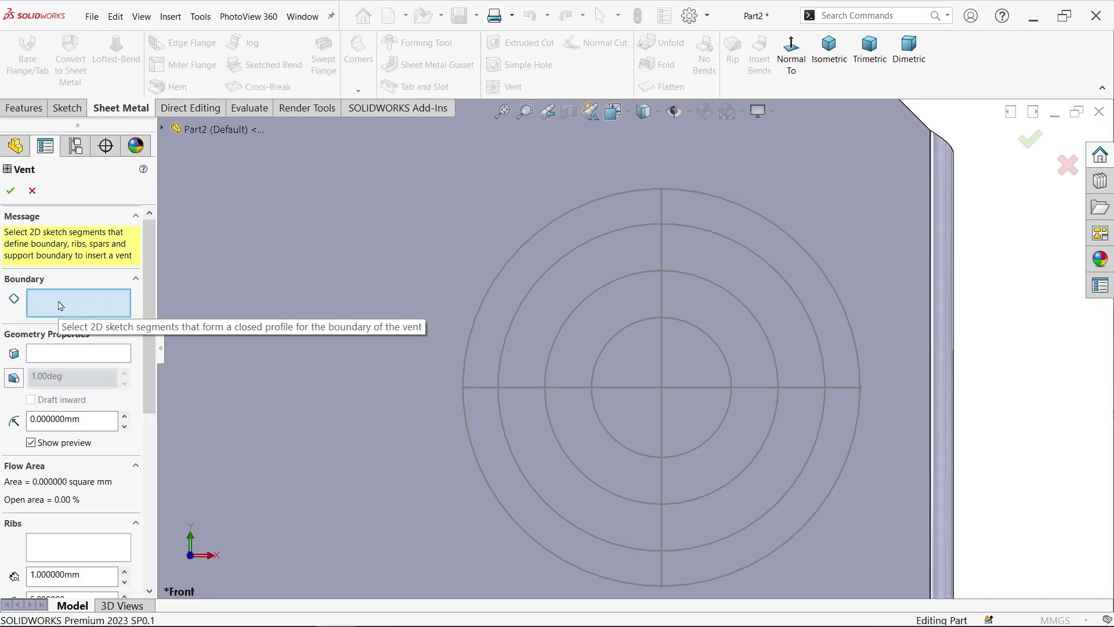
click(523, 241)
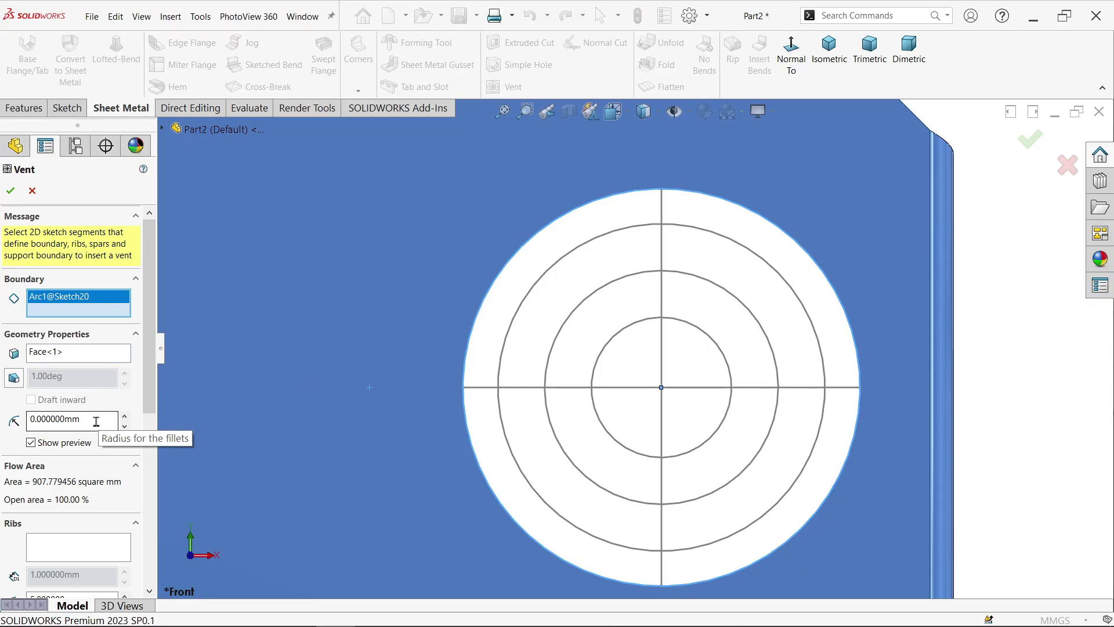
drag(152, 402, 145, 450)
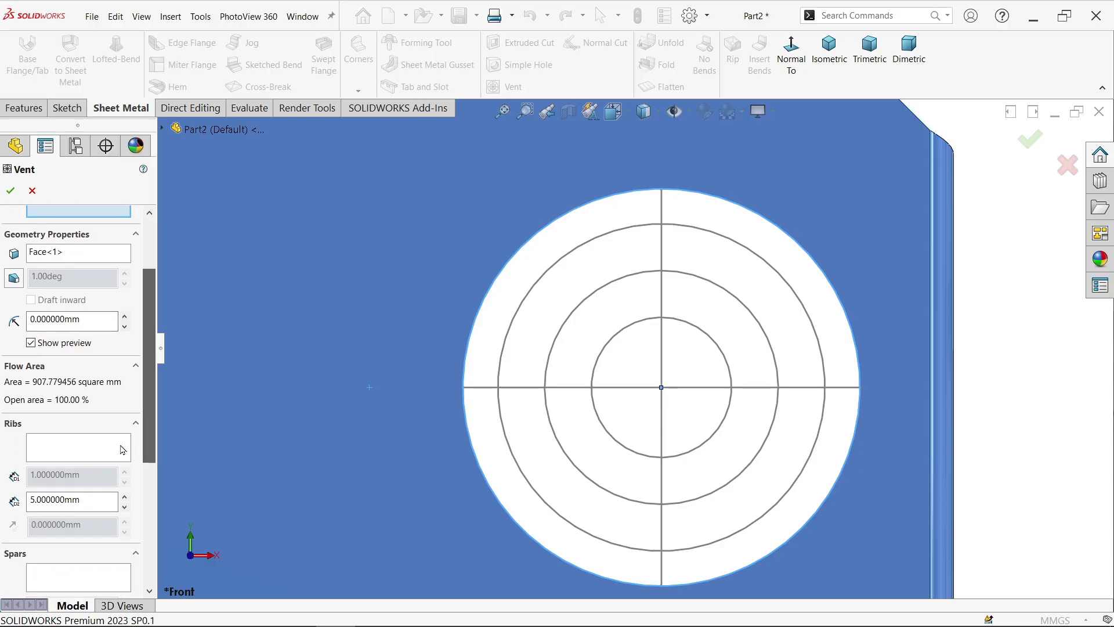
click(67, 456)
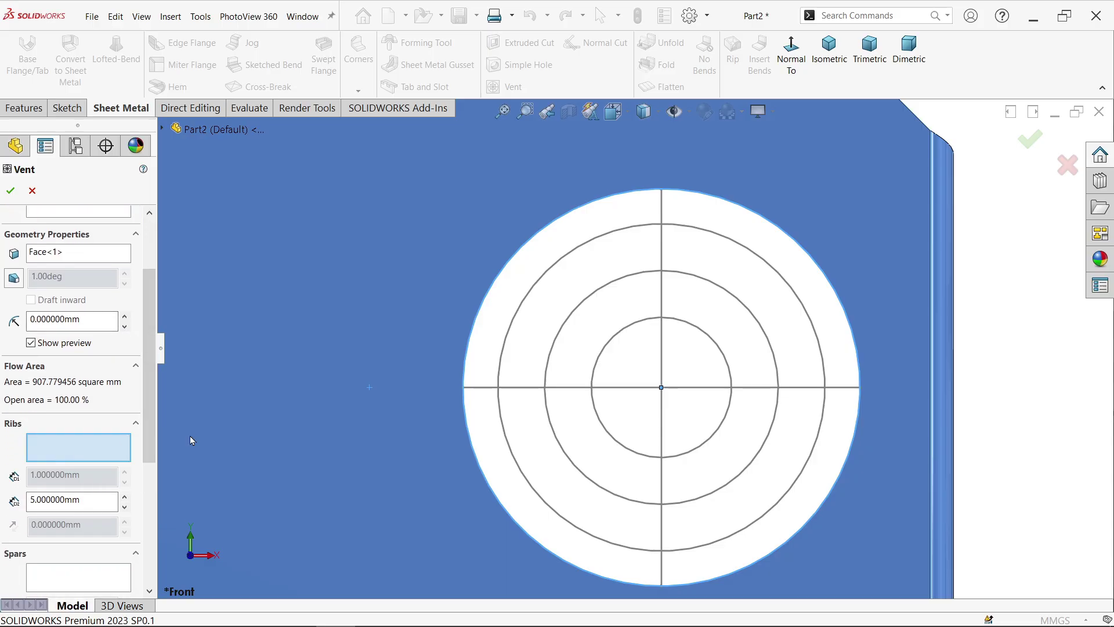
click(664, 376)
click(707, 389)
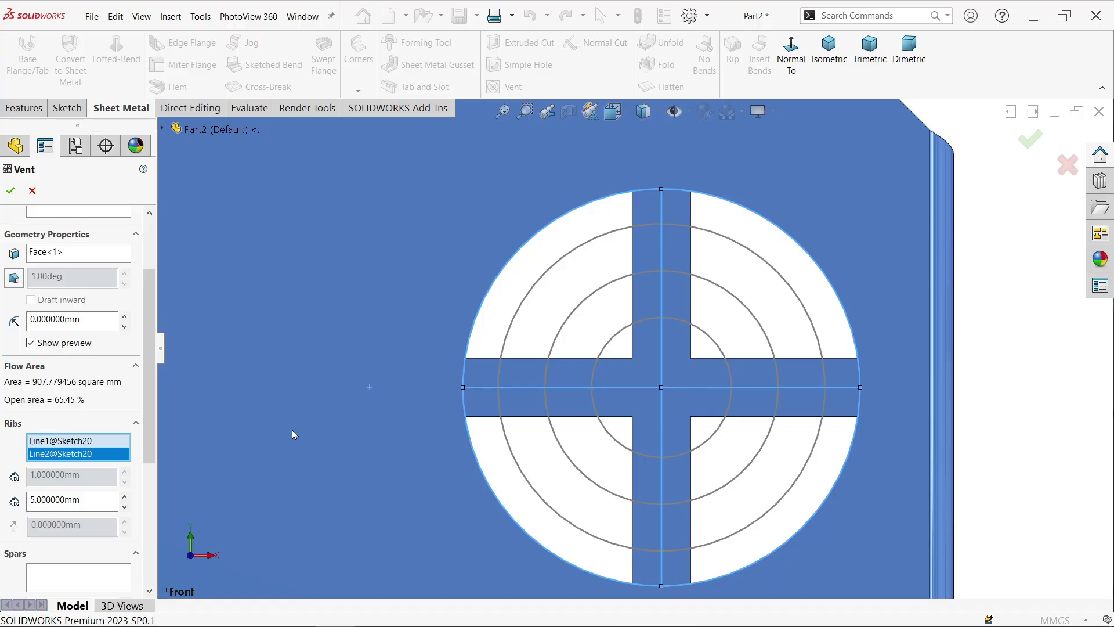
drag(92, 497, 22, 499)
text(2)
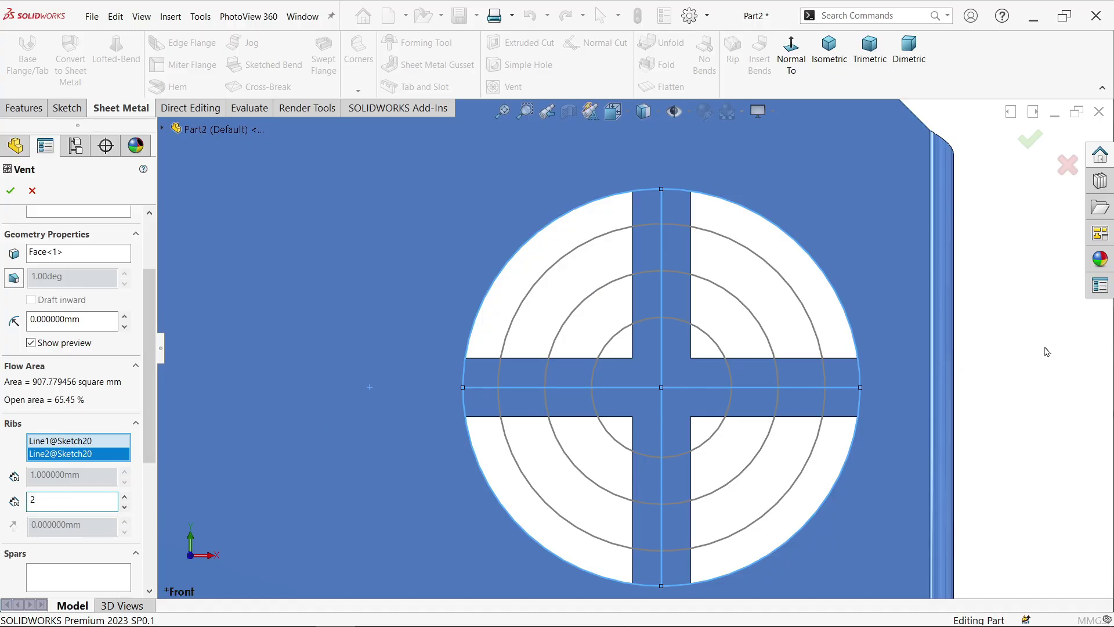
key(Return)
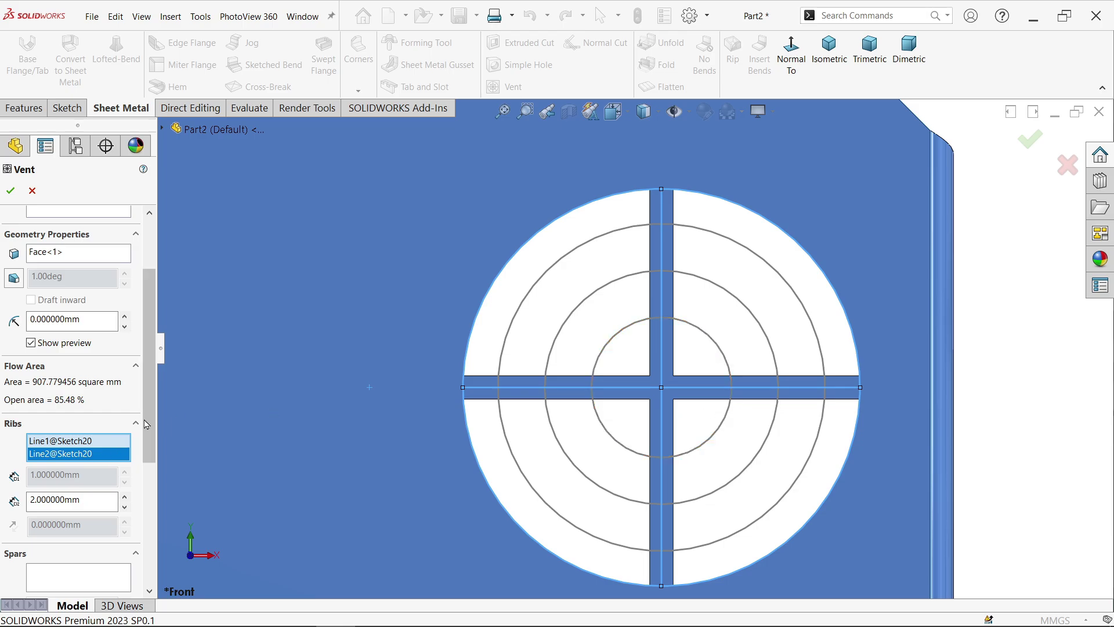
drag(149, 429, 149, 489)
Step: Add the three inner circles as the vent's spars
click(87, 466)
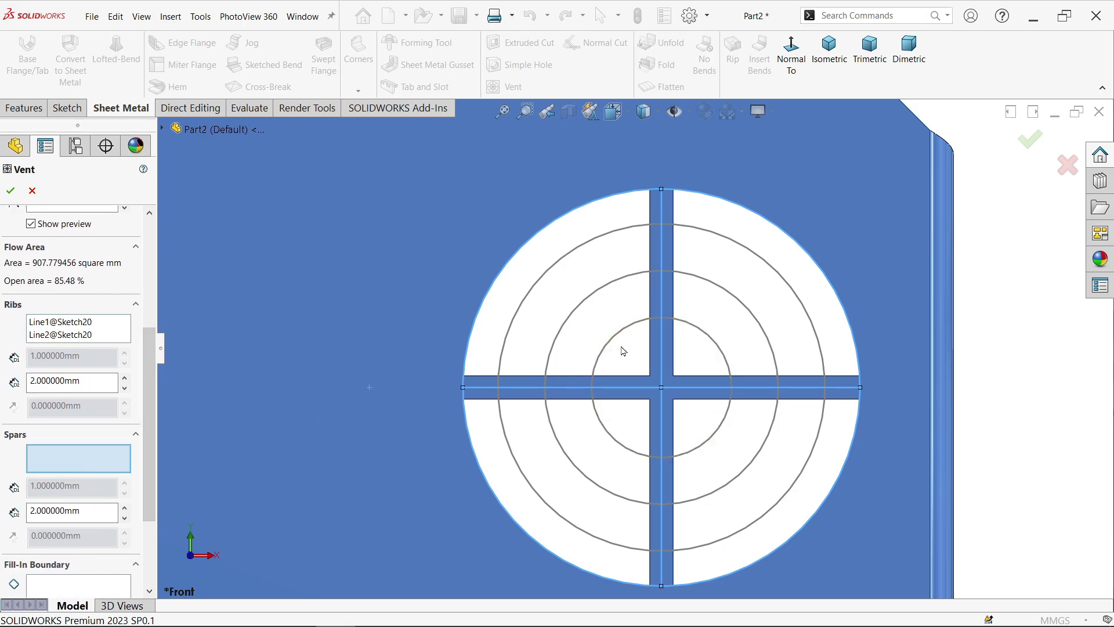
click(543, 283)
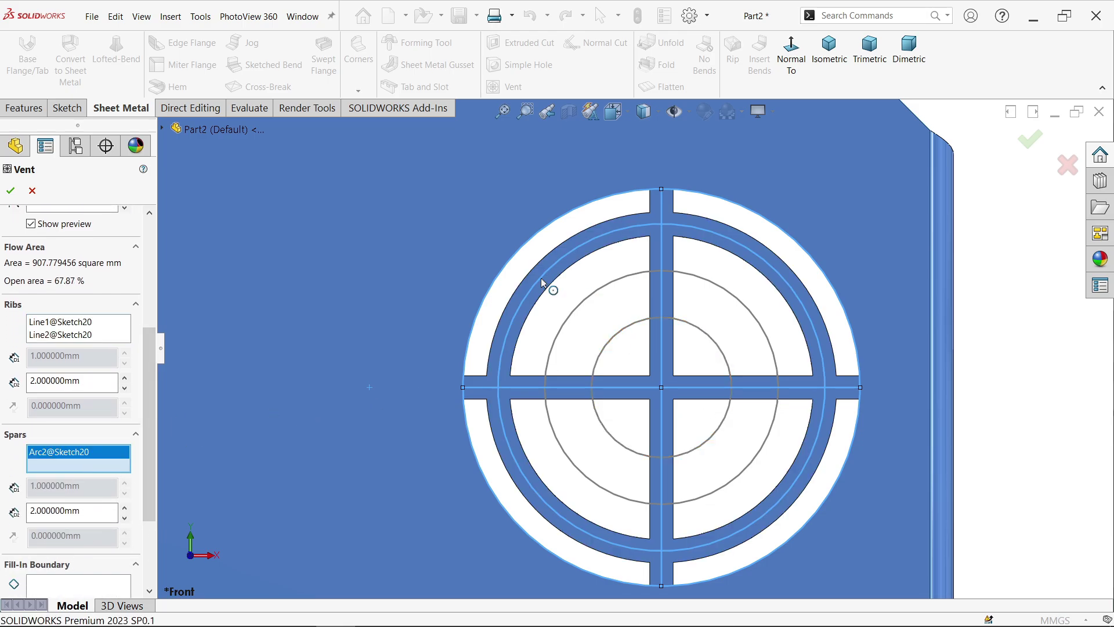
click(572, 321)
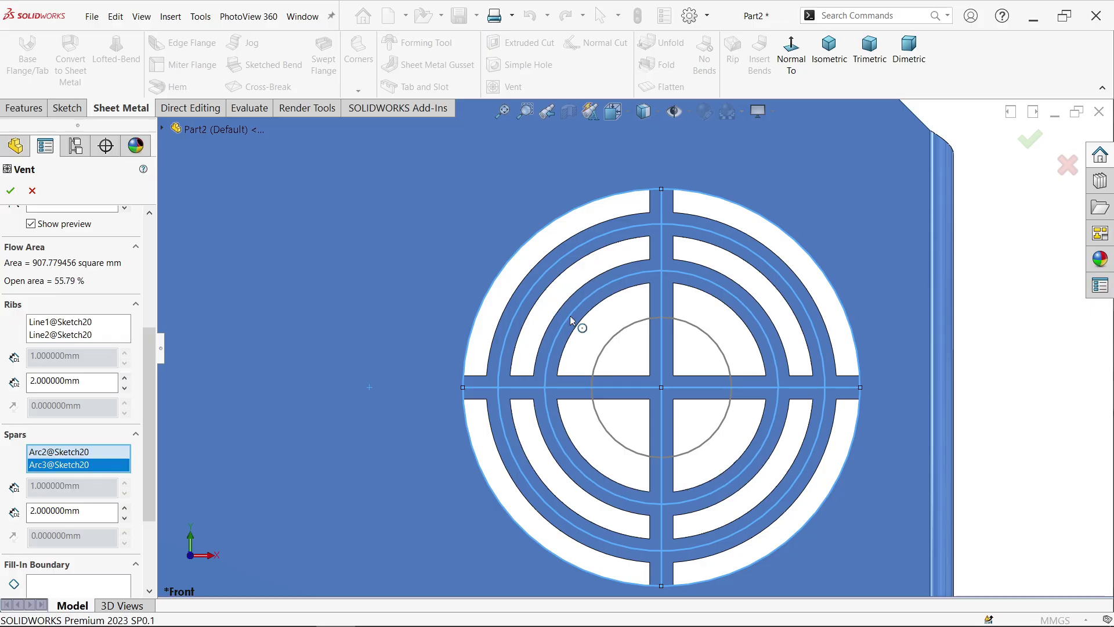
click(607, 342)
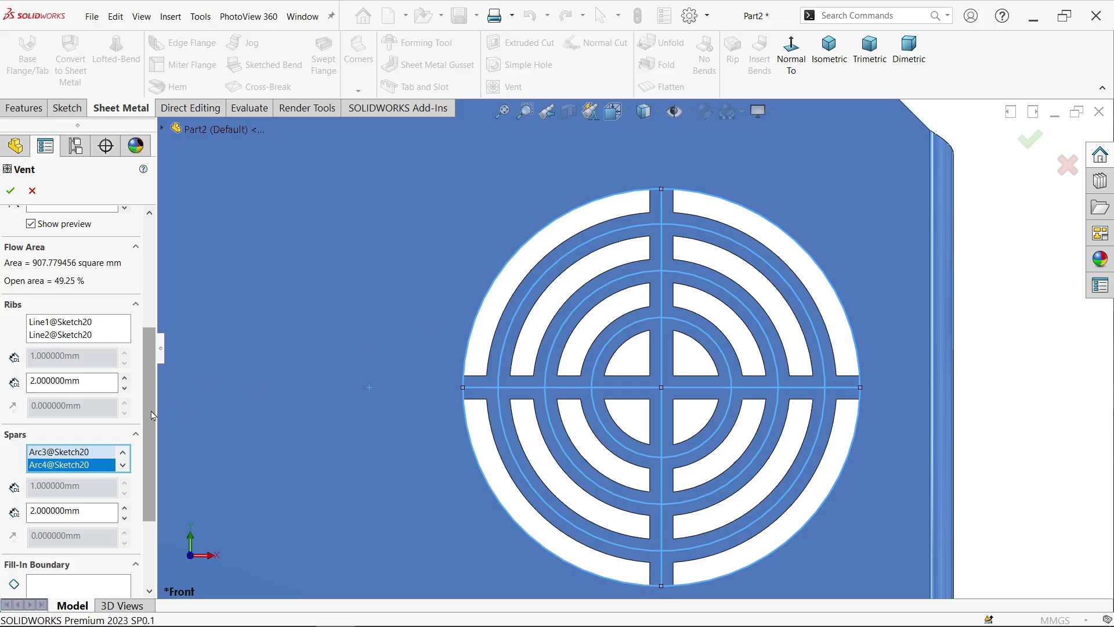
scroll(152, 414, down, 3)
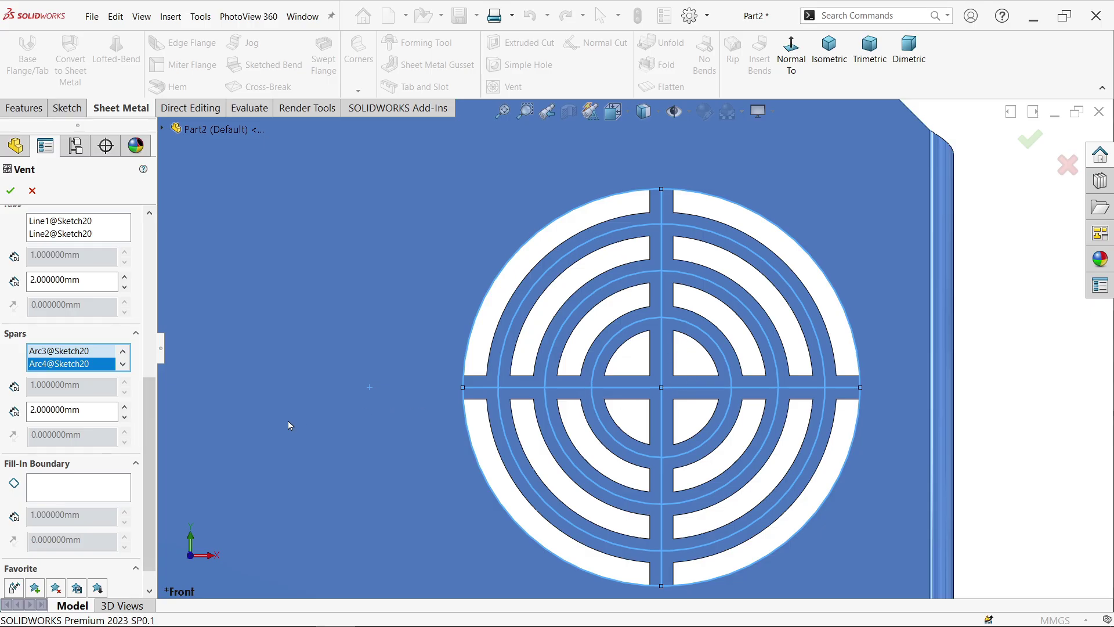
scroll(98, 347, up, 5)
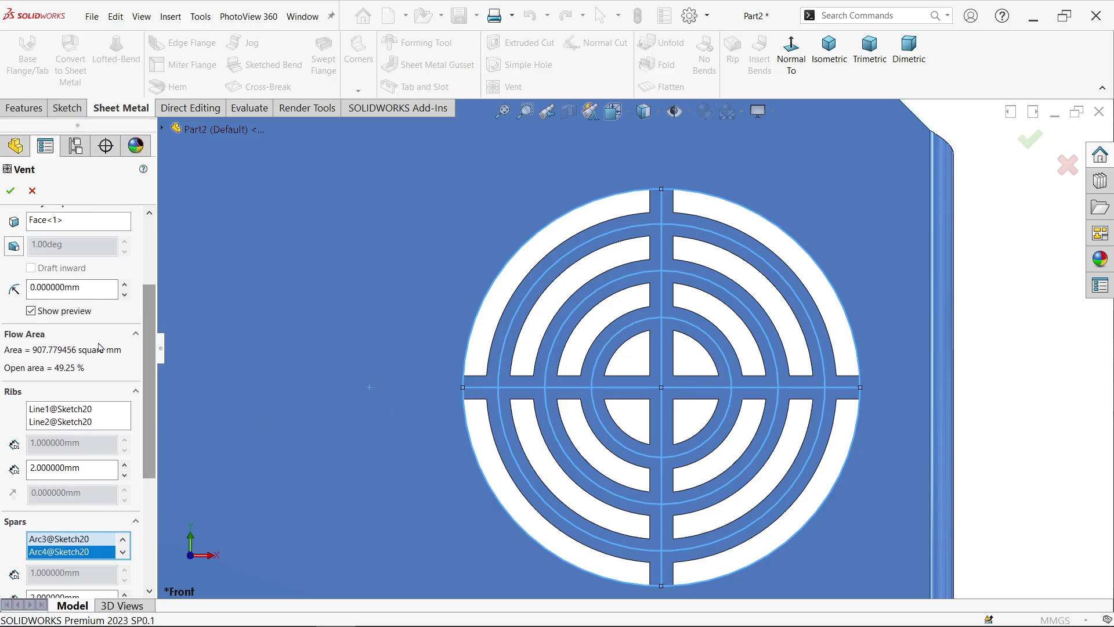
Step: Set a 1 mm fillet radius and apply the vent cut at 47.50% open area
click(25, 285)
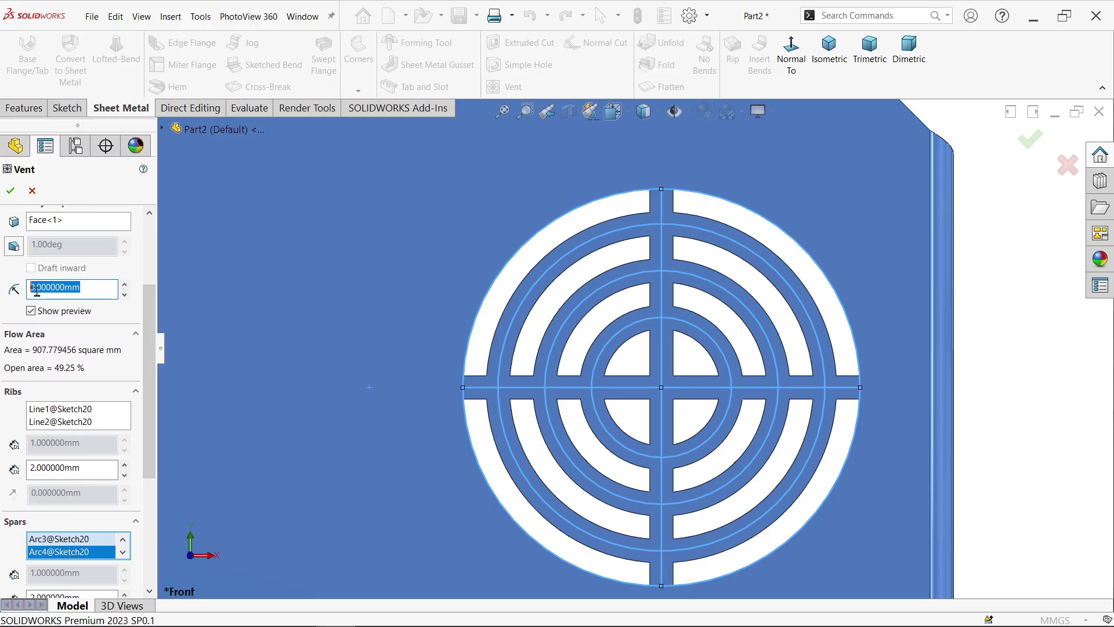
text(1)
key(Return)
scroll(696, 416, down, 2)
scroll(558, 401, down, 1)
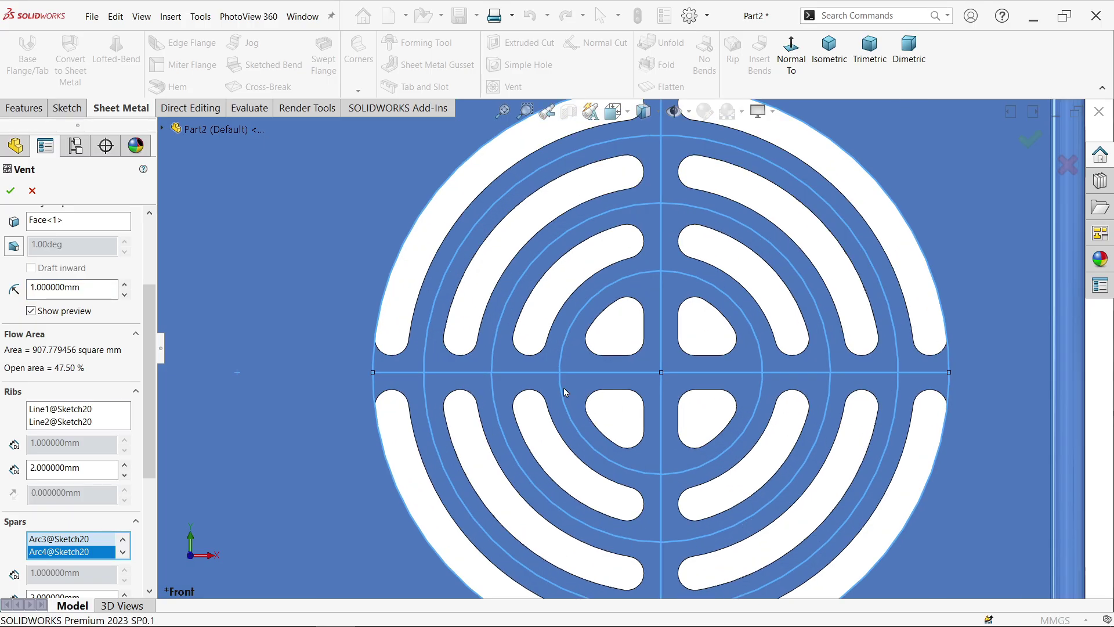
scroll(532, 400, up, 1)
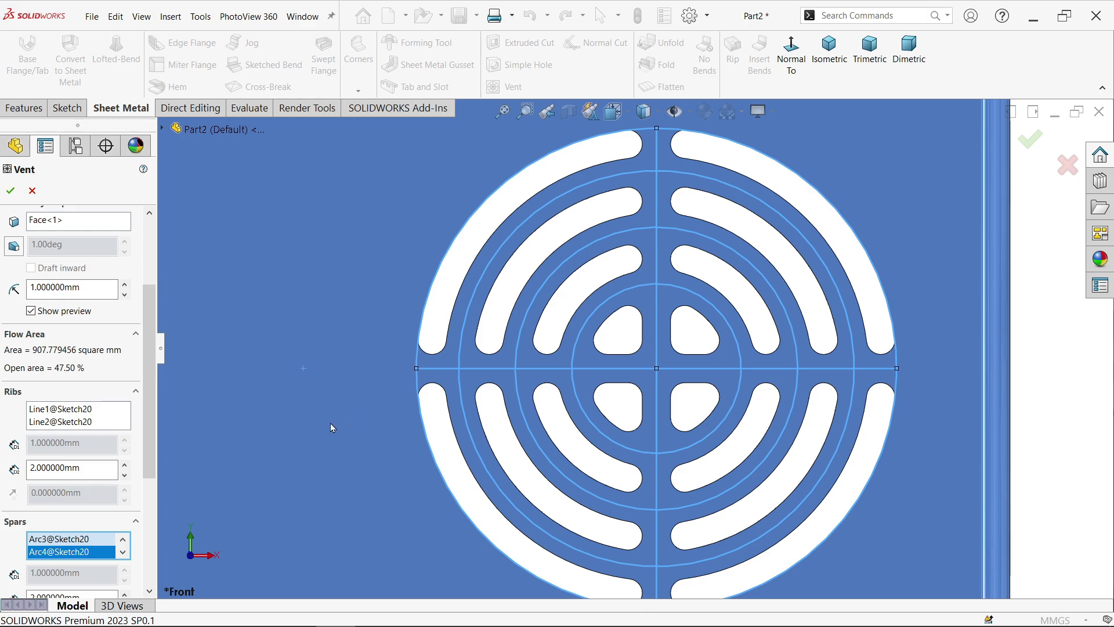
drag(146, 413, 159, 499)
scroll(161, 503, up, 10)
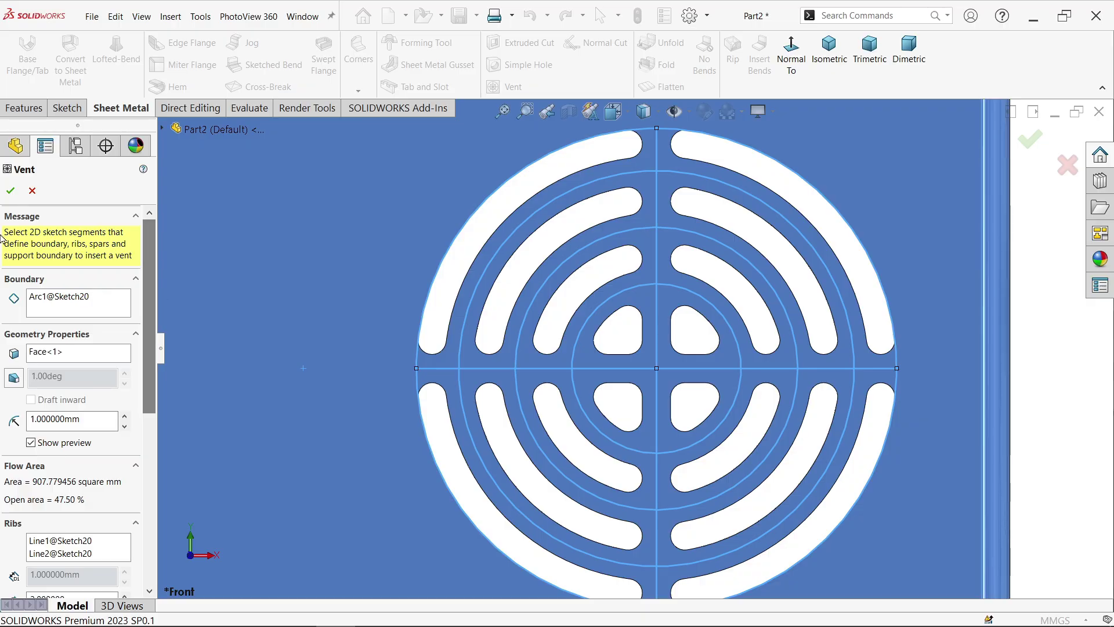
click(11, 190)
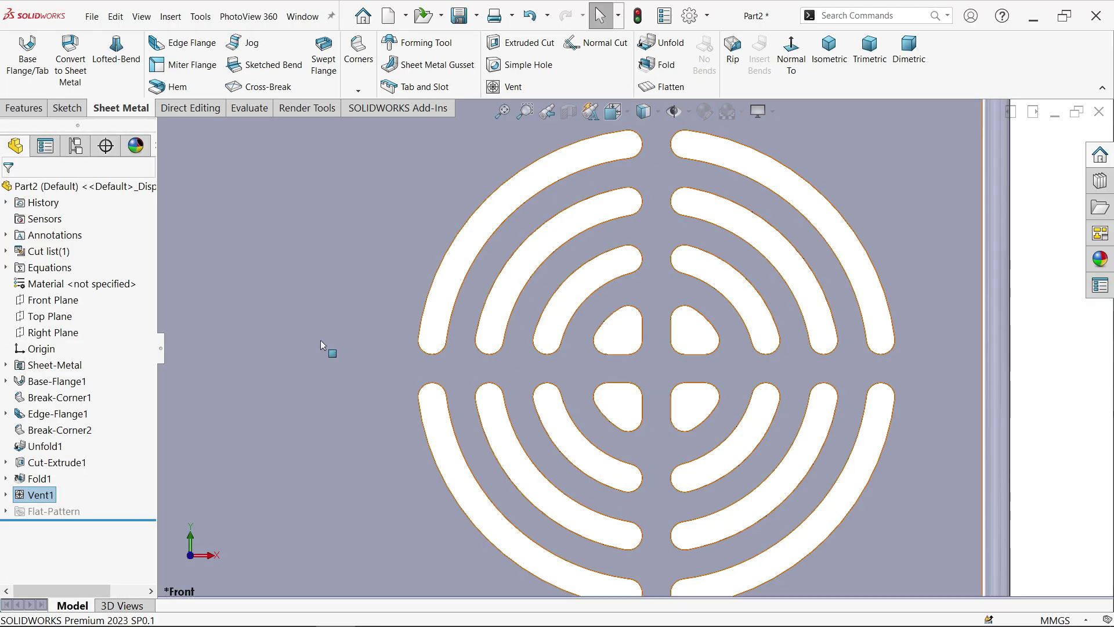
Step: View the cut vent at an angle, then switch to the vent panel reference drawing
scroll(715, 348, up, 3)
scroll(698, 357, down, 3)
mouse_move(726, 348)
middle_down()
mouse_move(682, 336)
mouse_move(727, 310)
mouse_move(700, 367)
middle_up()
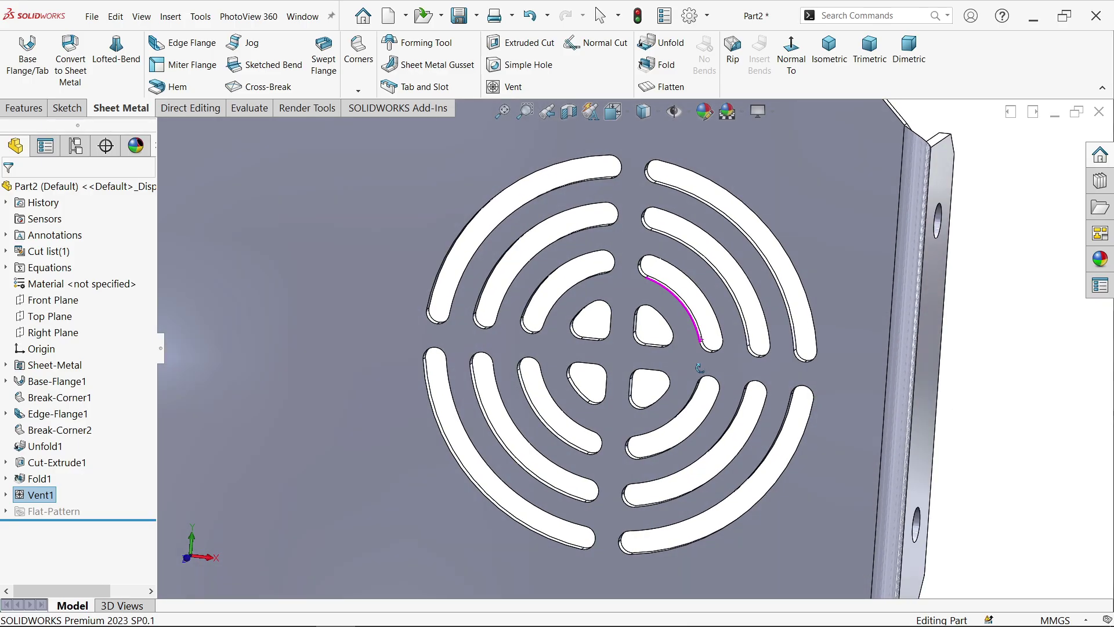
key(alt+Tab)
scroll(693, 214, up, 1)
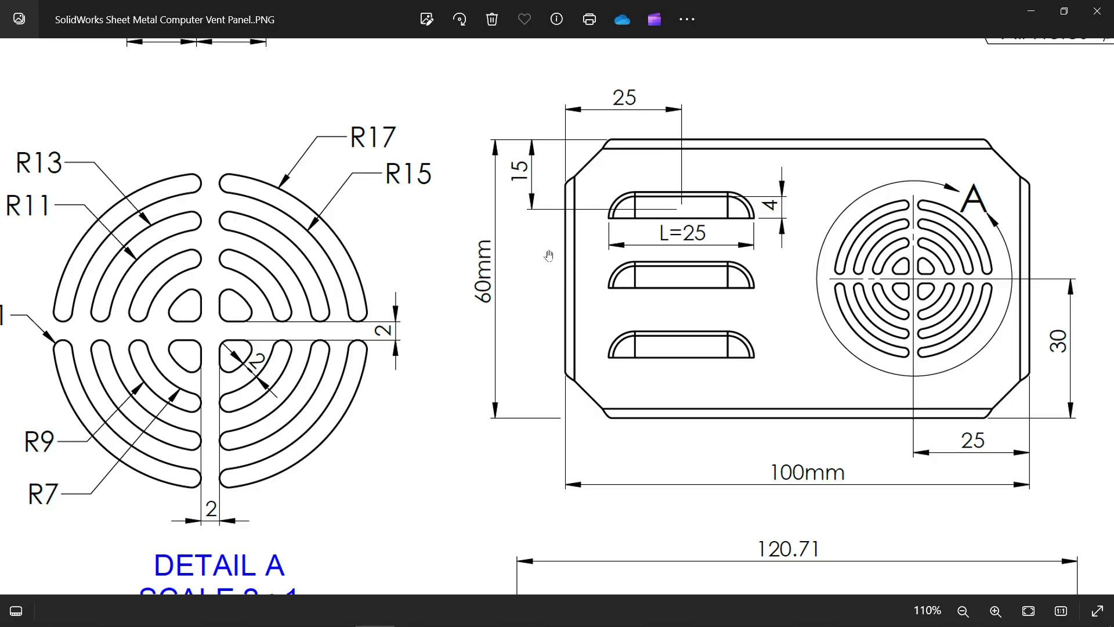
Step: Pan across the drawing's upper side views and full panel view, then minimize Photos
mouse_move(541, 251)
mouse_down()
mouse_move(653, 335)
mouse_move(697, 422)
mouse_up()
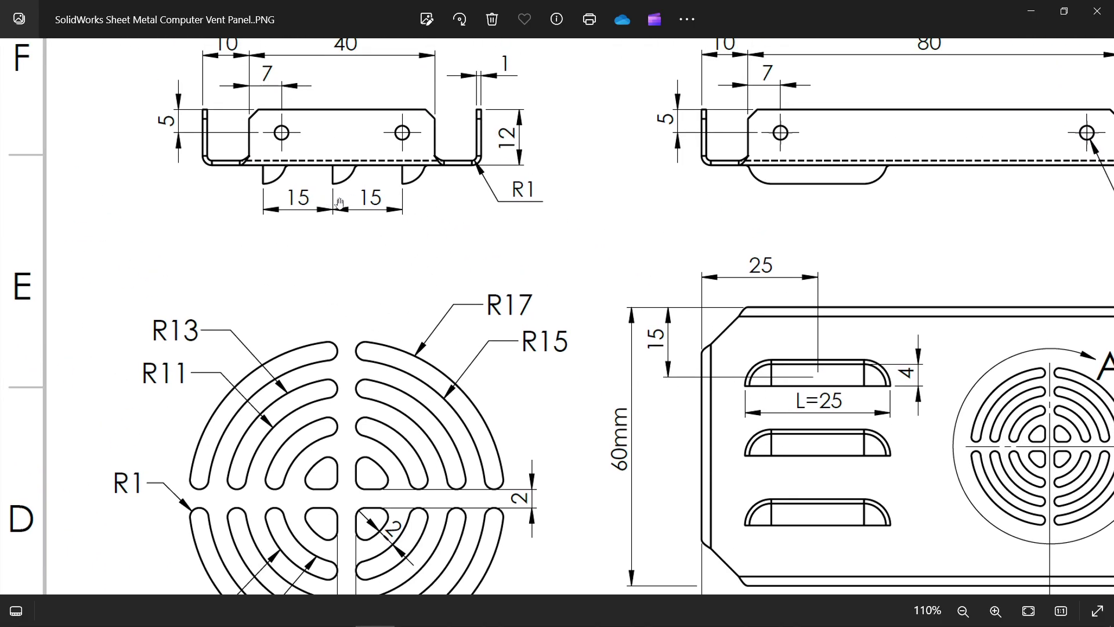
drag(727, 356, 599, 246)
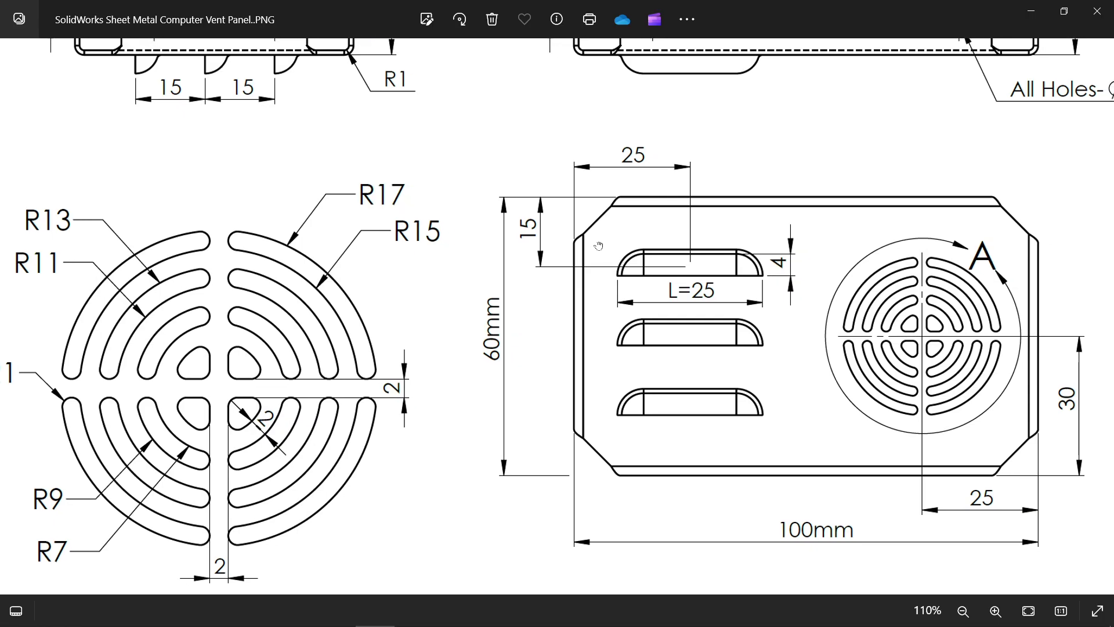
click(1037, 12)
Step: Drag the louver tool from Design Library forming tools onto the panel's front face
scroll(436, 324, down, 3)
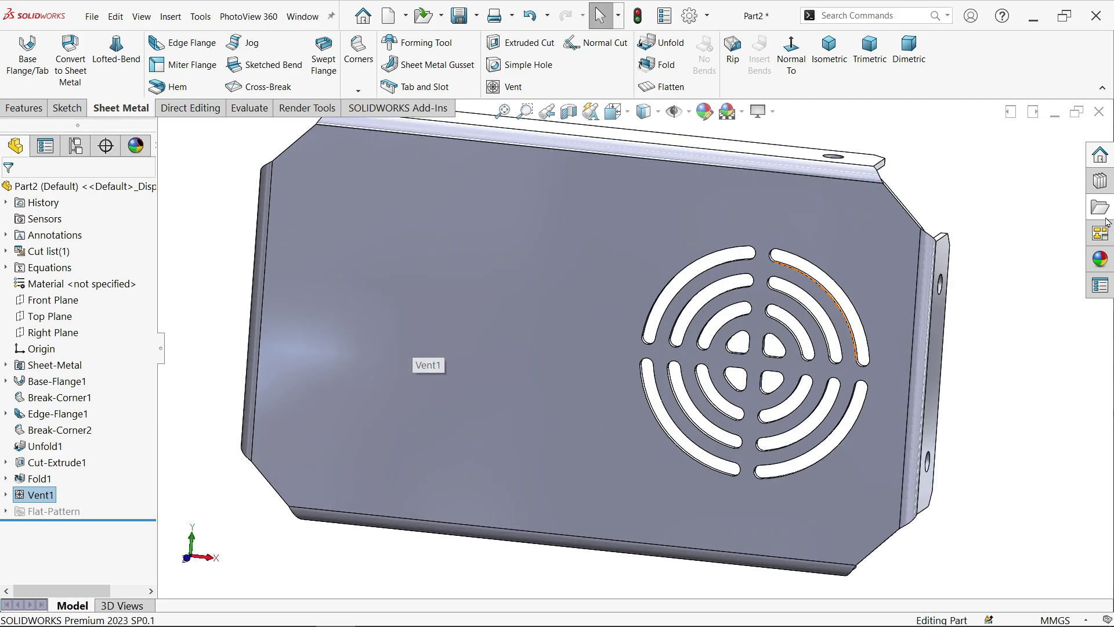
click(1101, 182)
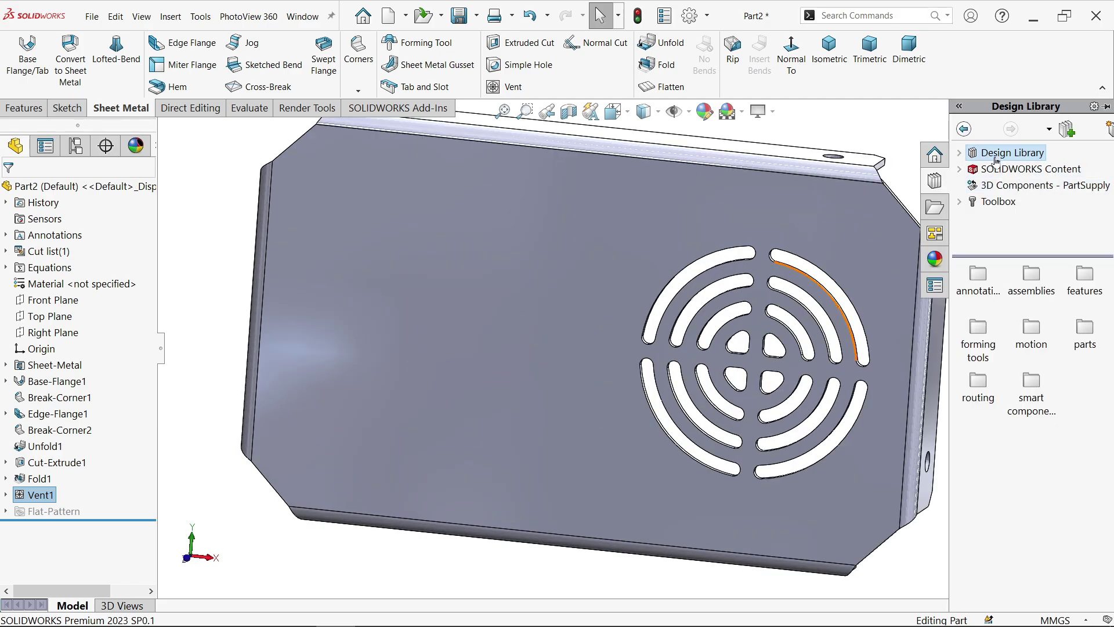
click(966, 155)
click(977, 221)
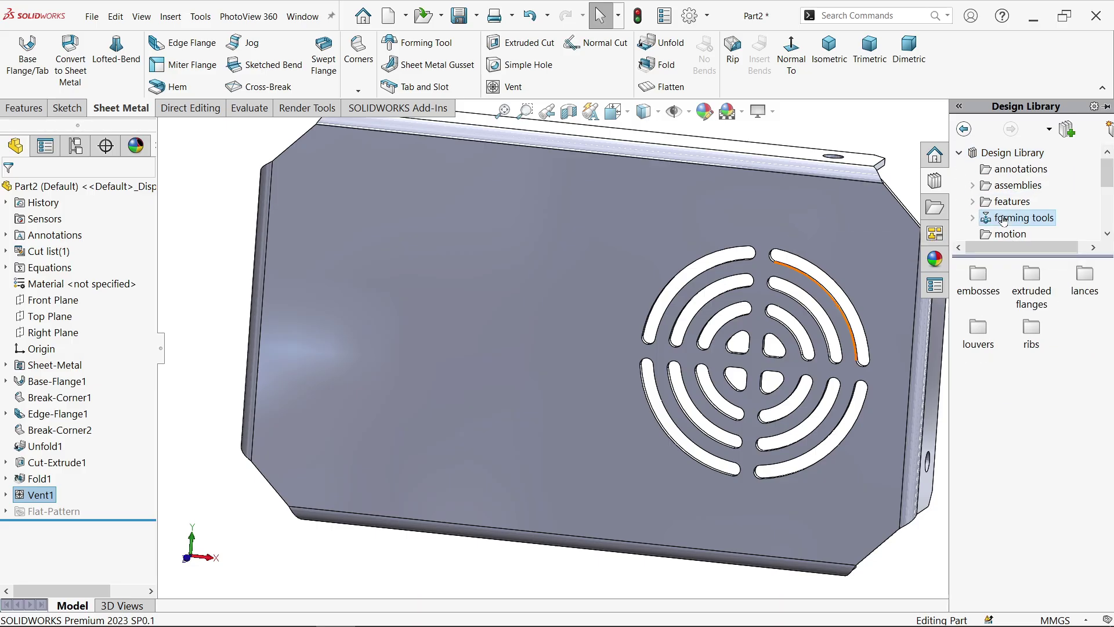
click(974, 220)
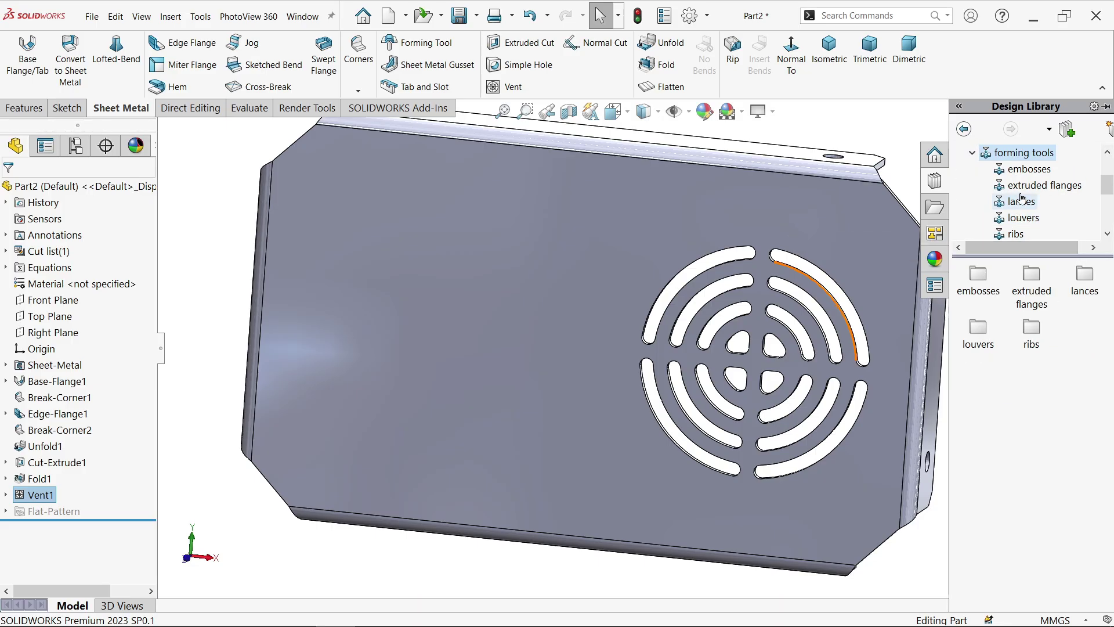
click(1028, 172)
click(1022, 220)
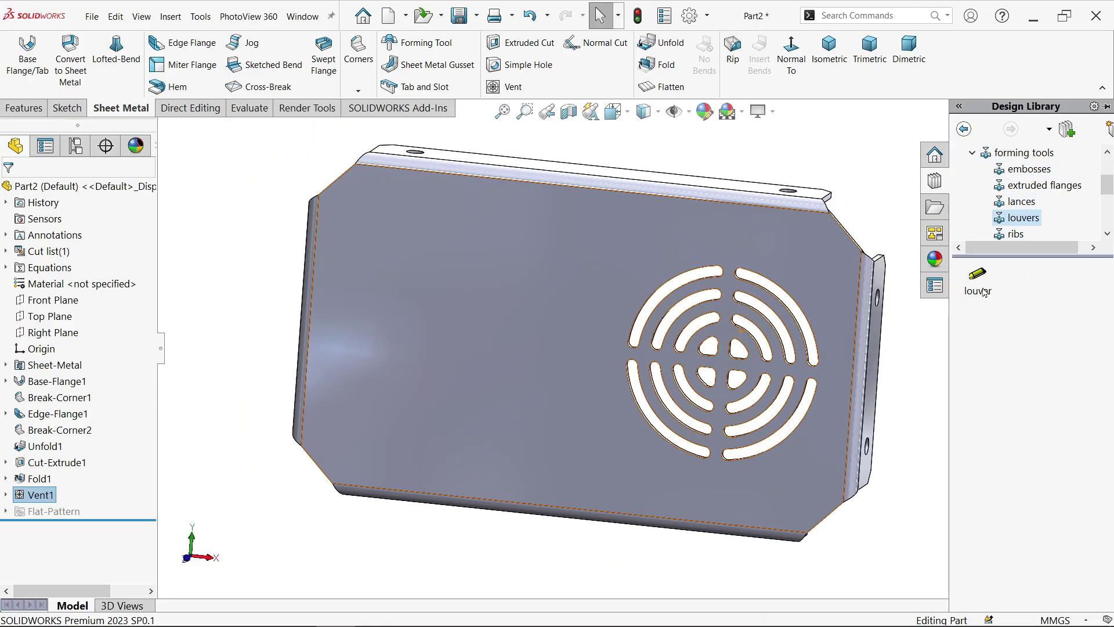
drag(896, 286, 433, 283)
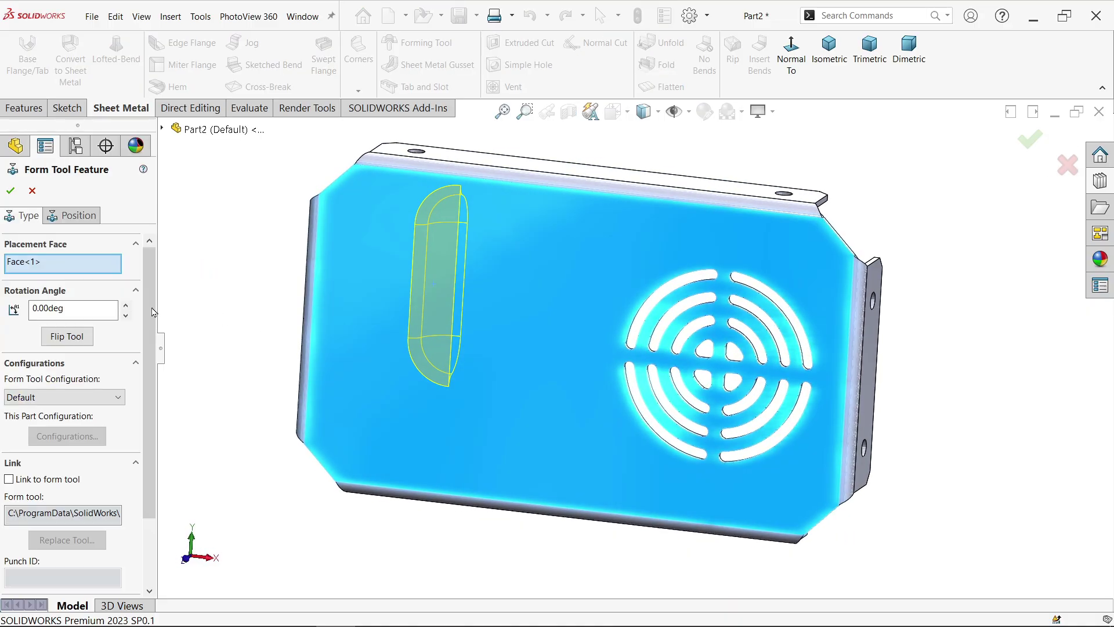
Step: Rotate the louver tool 270° and flip it to the other side of the sheet
drag(79, 309, 10, 311)
text(270)
key(Return)
middle_drag(234, 296, 258, 155)
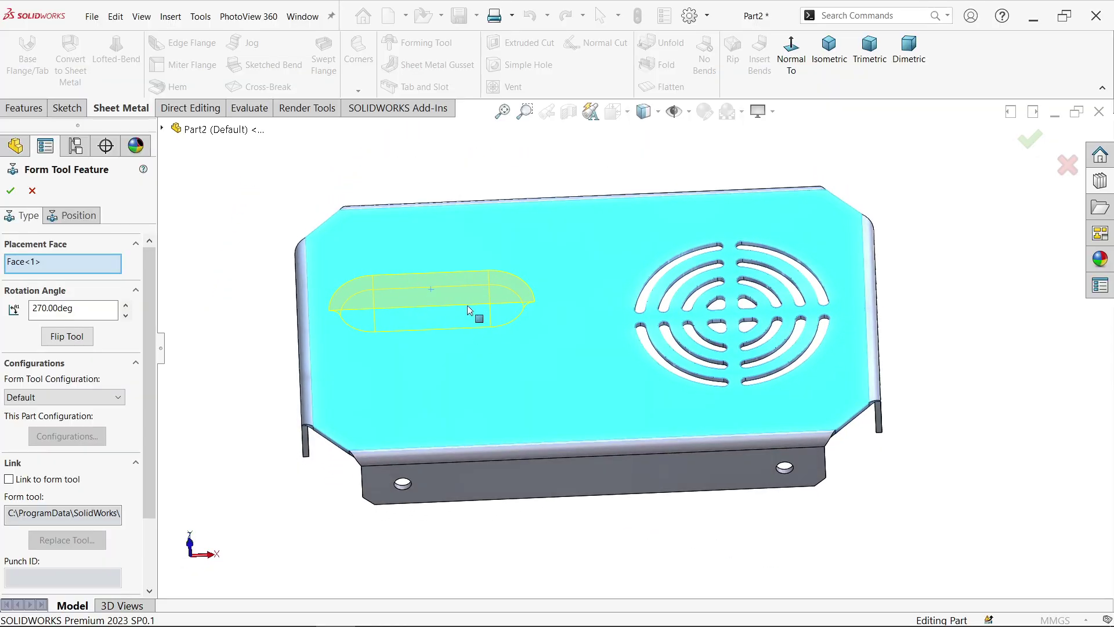
middle_drag(302, 325, 256, 383)
click(81, 338)
middle_drag(265, 333, 270, 364)
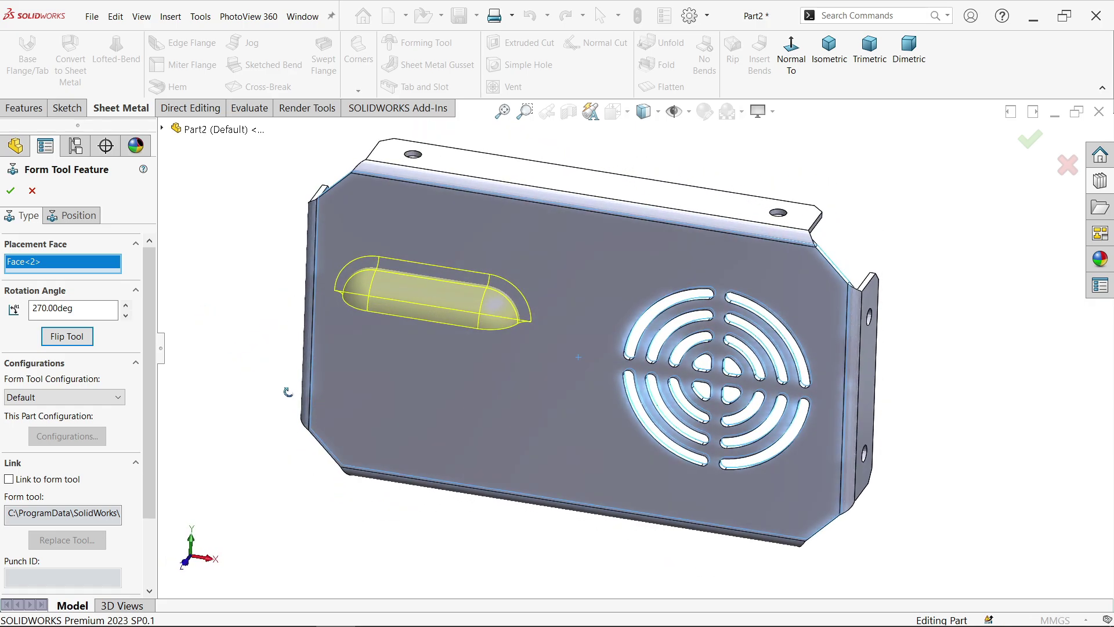
Step: Dimension the louver centre 25 mm from the panel's left edge
click(81, 213)
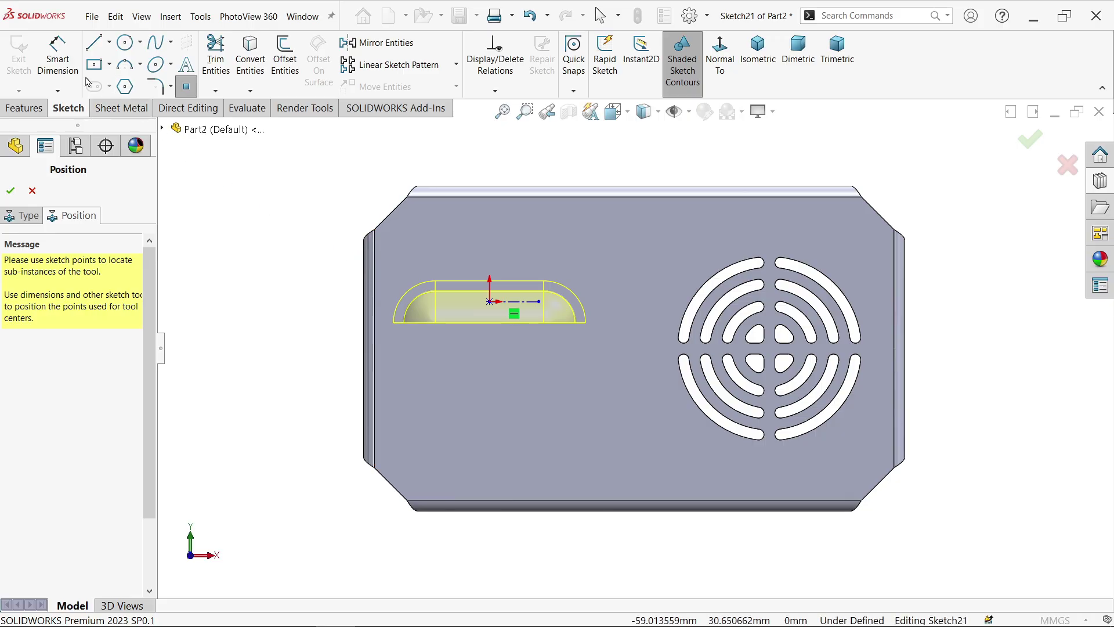
click(58, 58)
scroll(512, 262, down, 3)
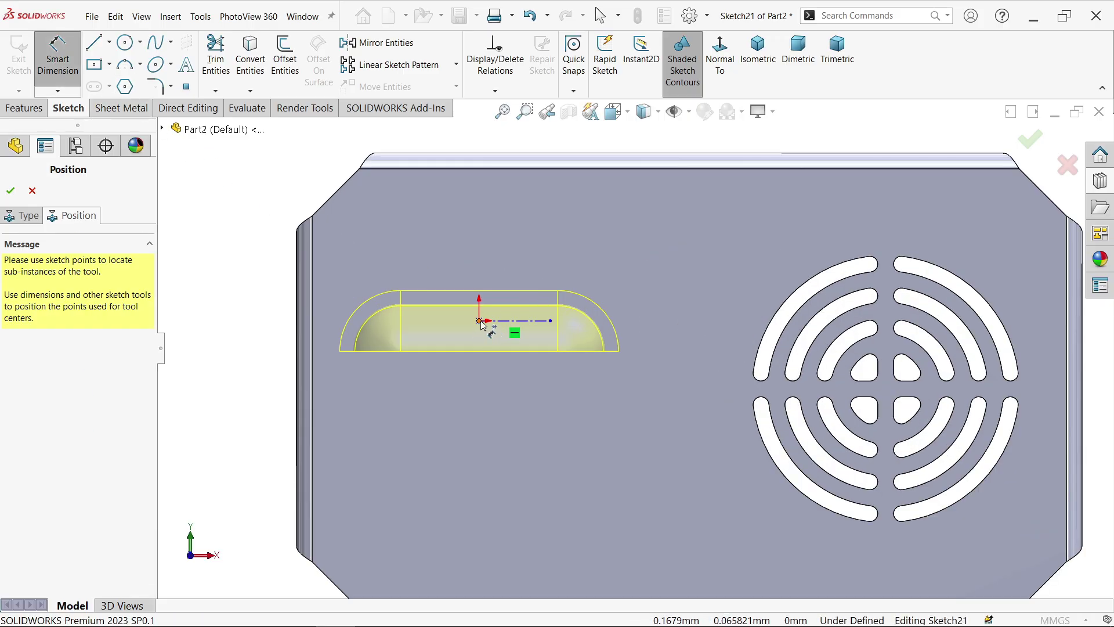
click(344, 303)
click(296, 302)
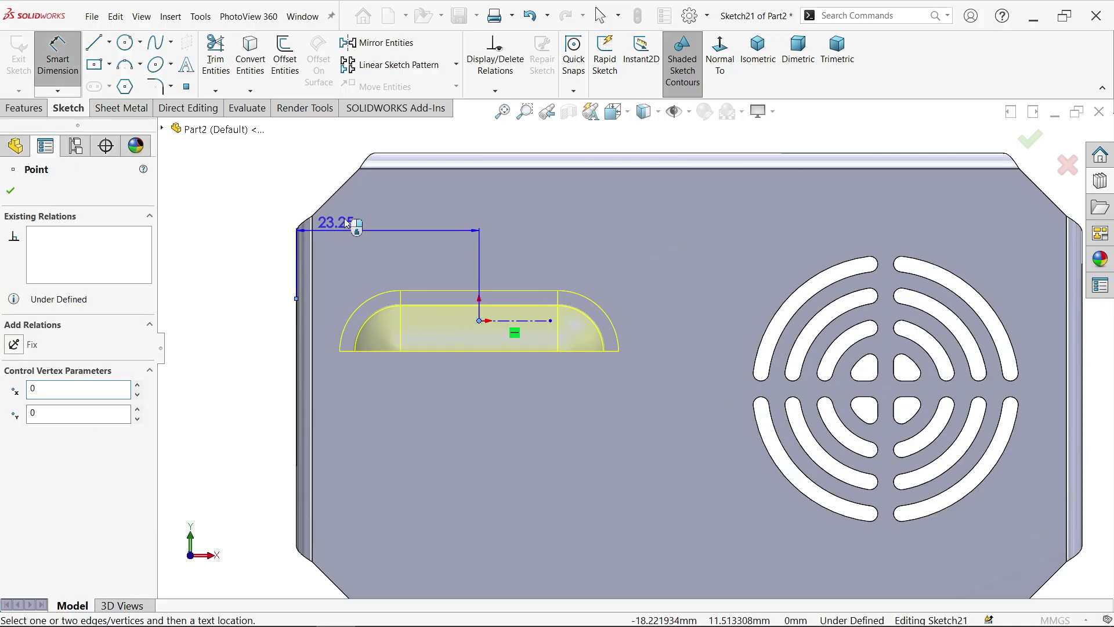
click(400, 143)
text(25)
key(Return)
click(259, 206)
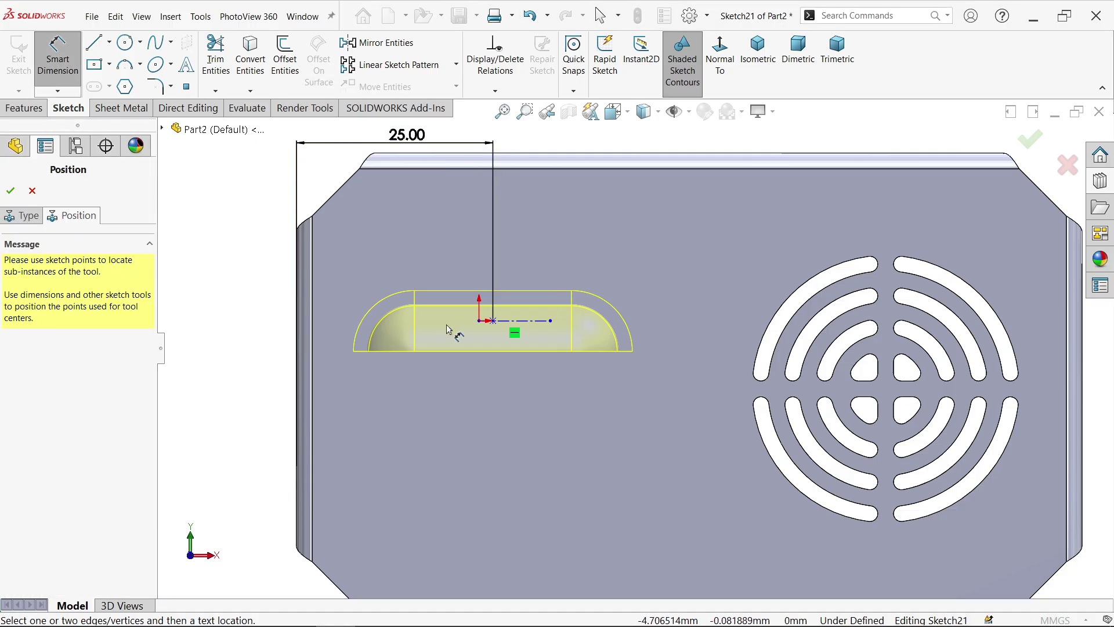
Step: Dimension the louver centre 15 mm from the panel's top edge
click(492, 322)
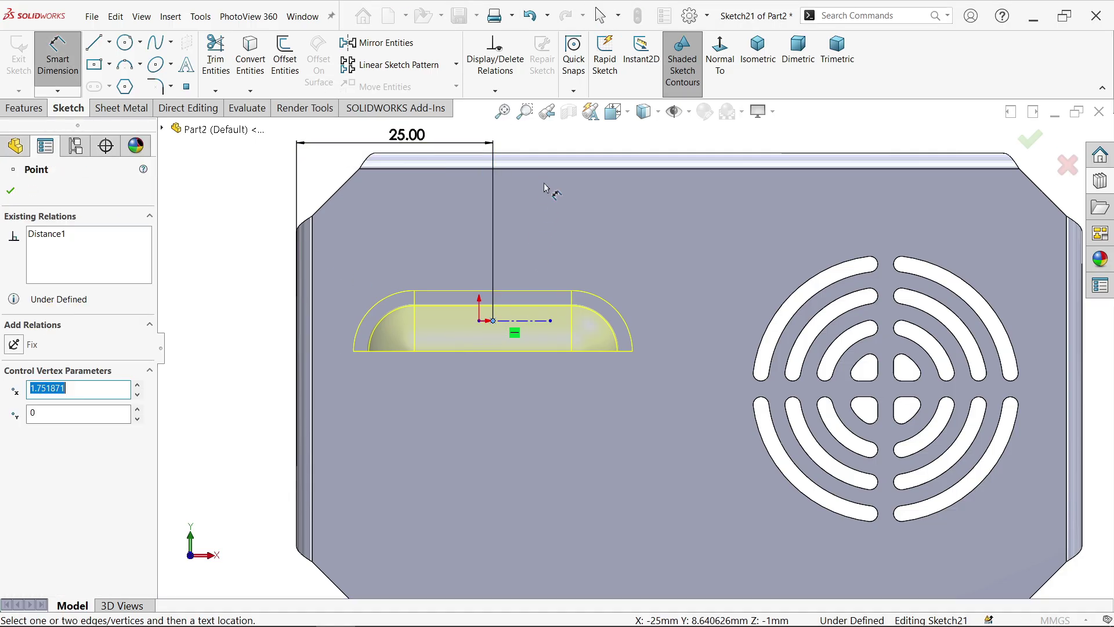
click(556, 153)
click(262, 241)
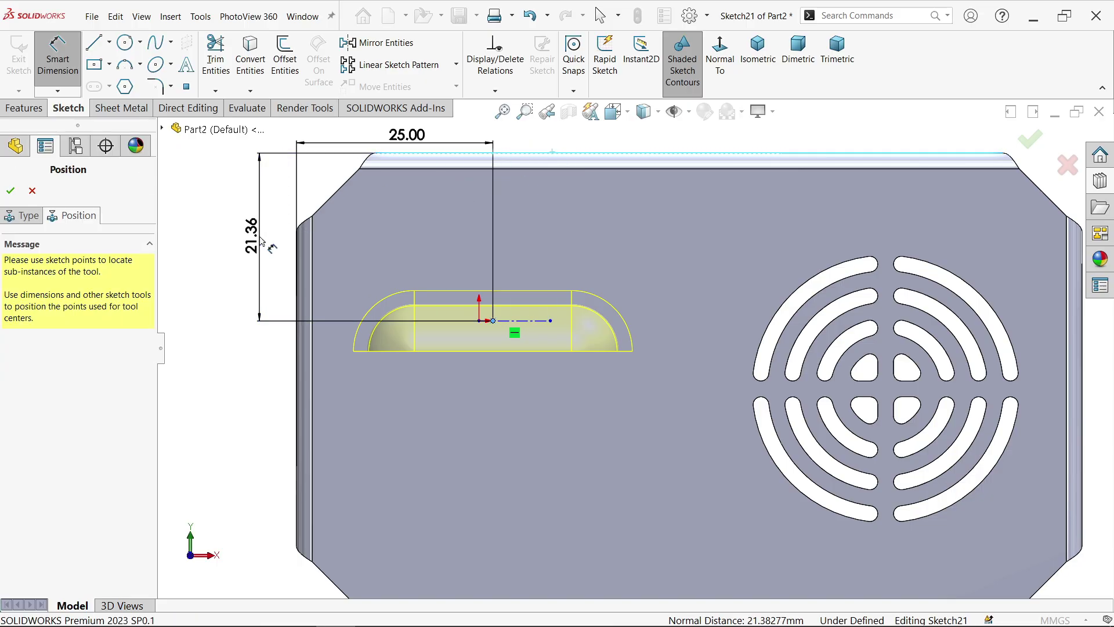
text(15)
click(173, 212)
click(10, 191)
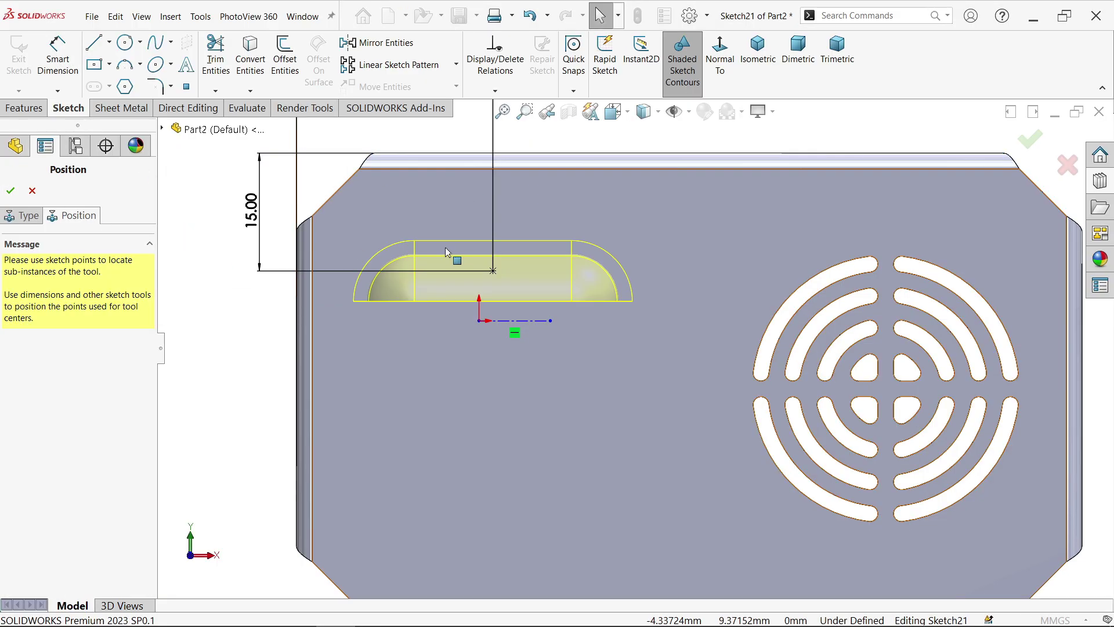
Step: Make the louver's sketch point coincident with the tool origin point
scroll(488, 274, down, 1)
scroll(521, 291, down, 1)
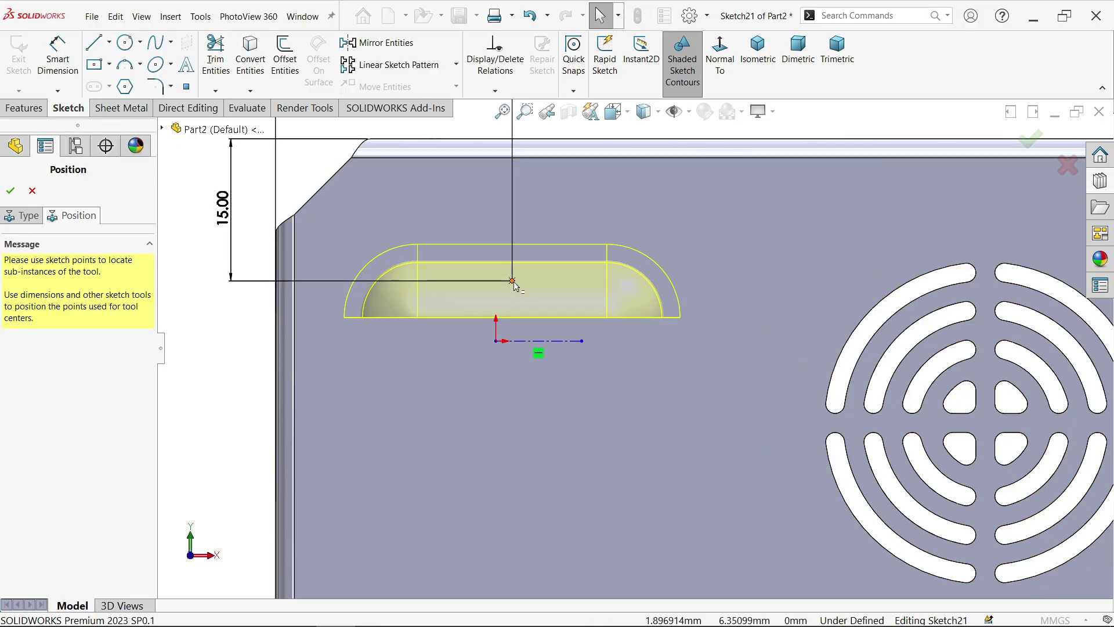
click(513, 282)
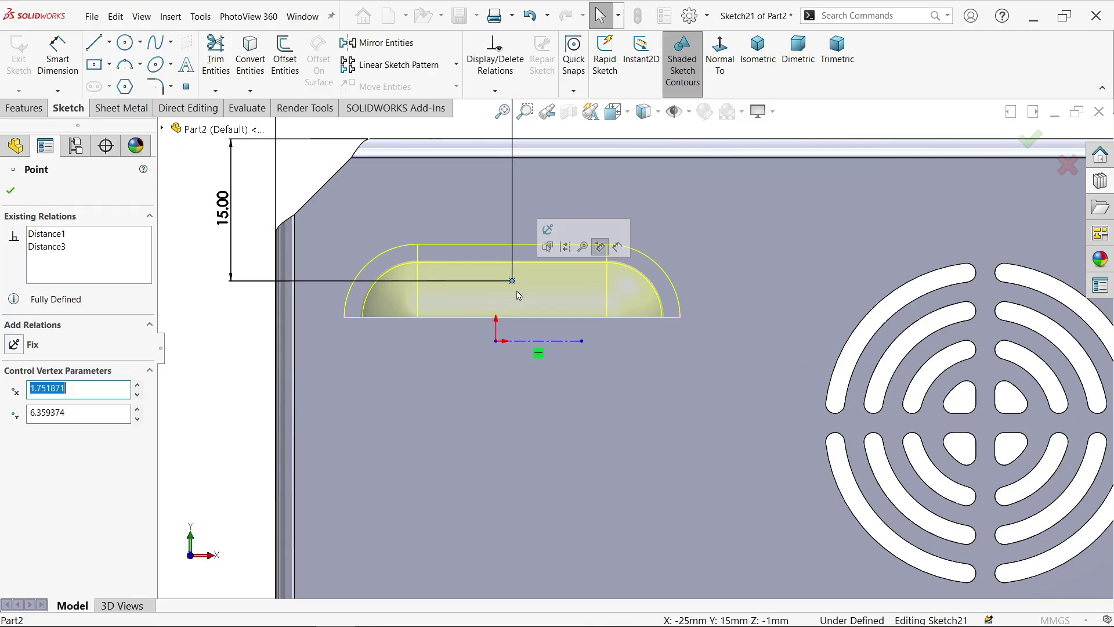
ctrl+click(497, 342)
click(565, 289)
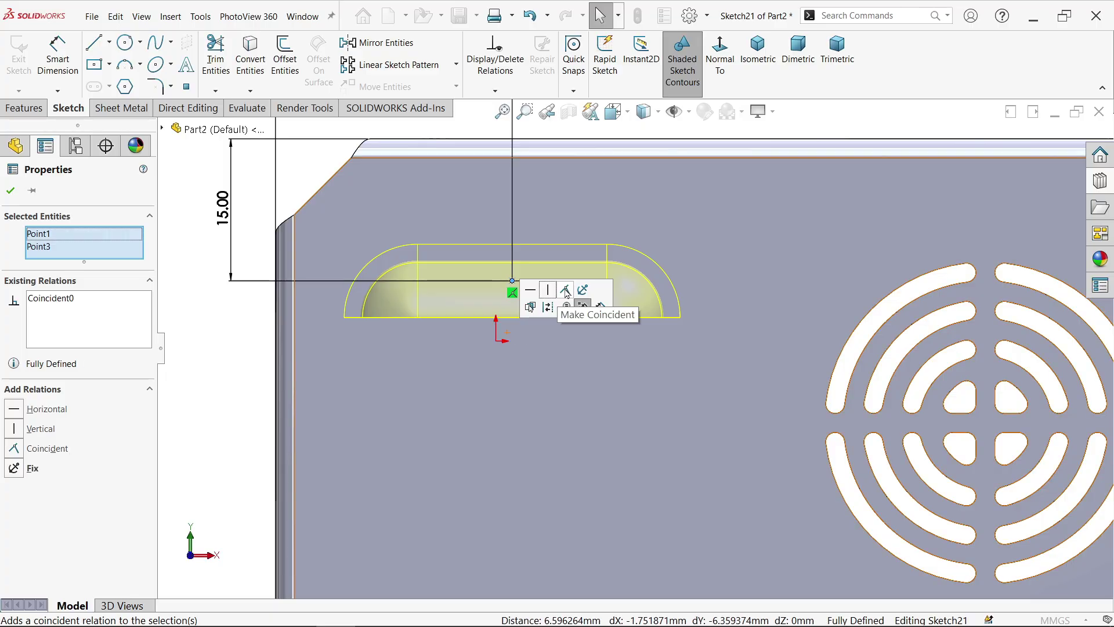
click(334, 359)
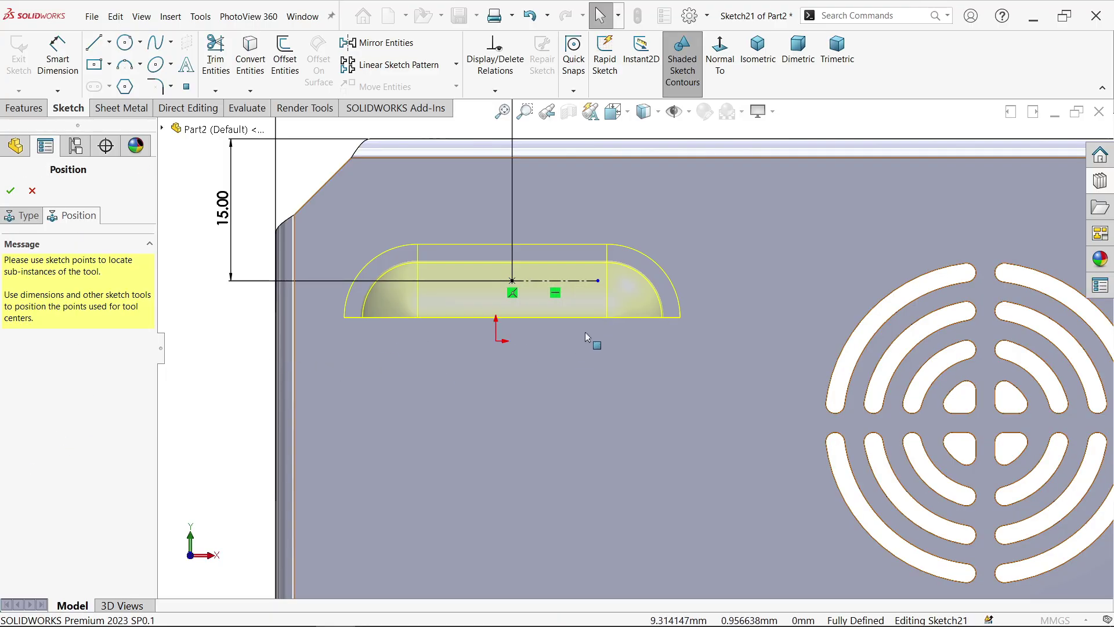
scroll(587, 333, up, 2)
middle_drag(589, 335, 566, 380)
Step: Confirm the louver and pattern it linearly along the vertical bend edge
click(10, 191)
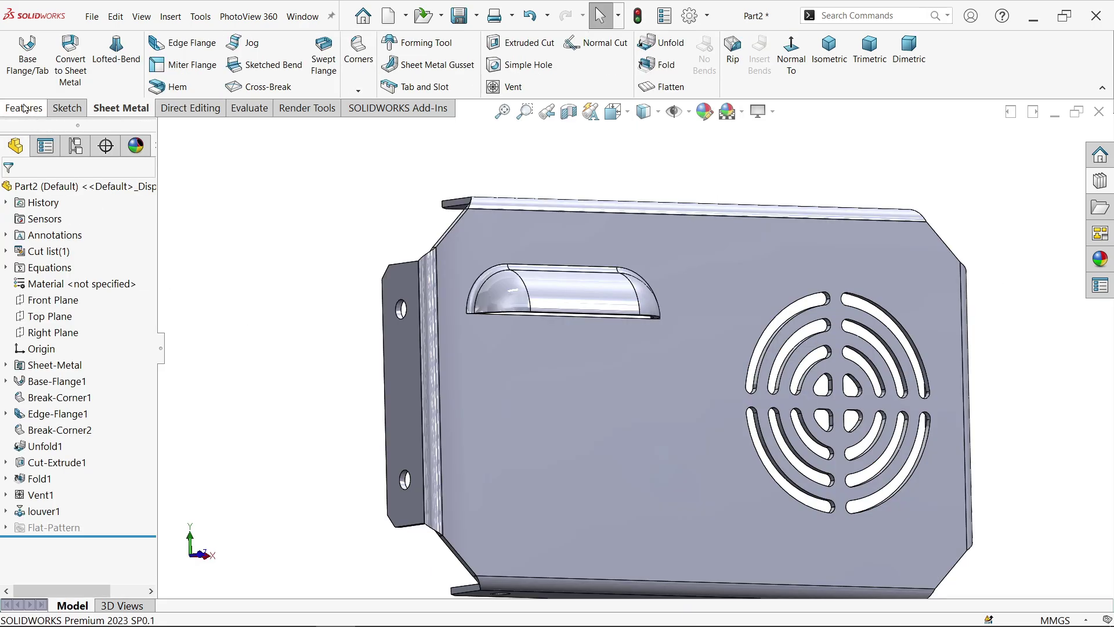
click(25, 108)
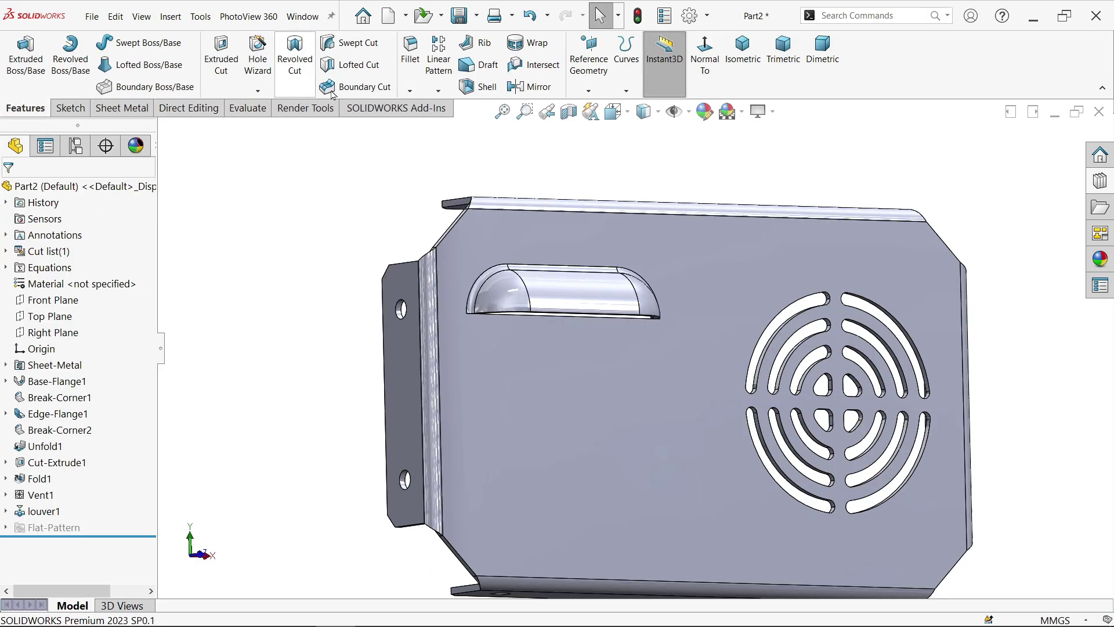
click(439, 58)
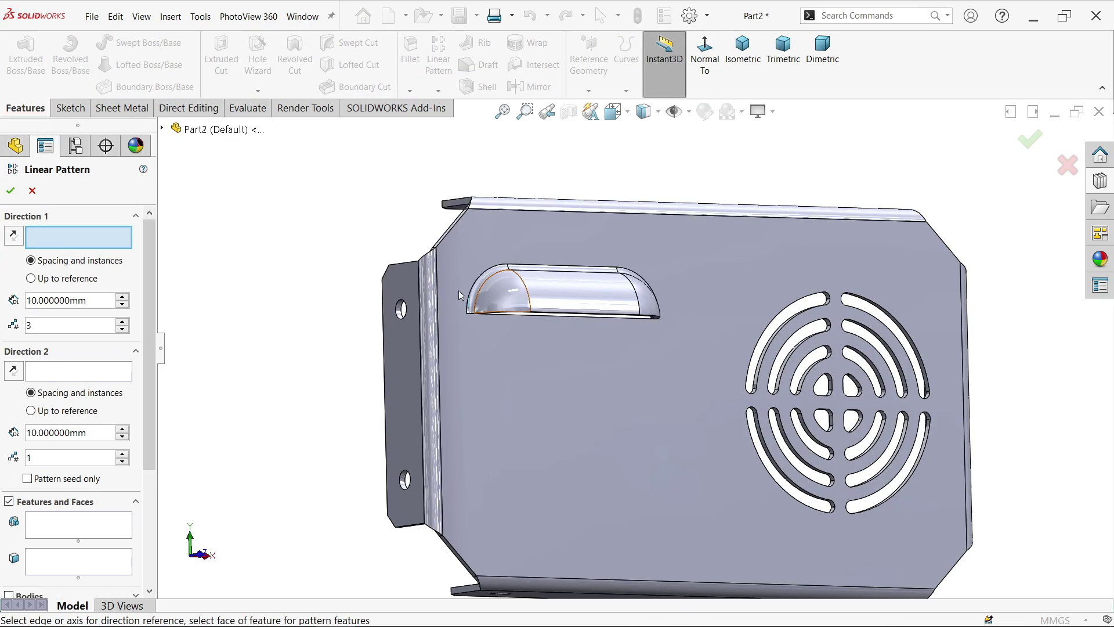
click(439, 353)
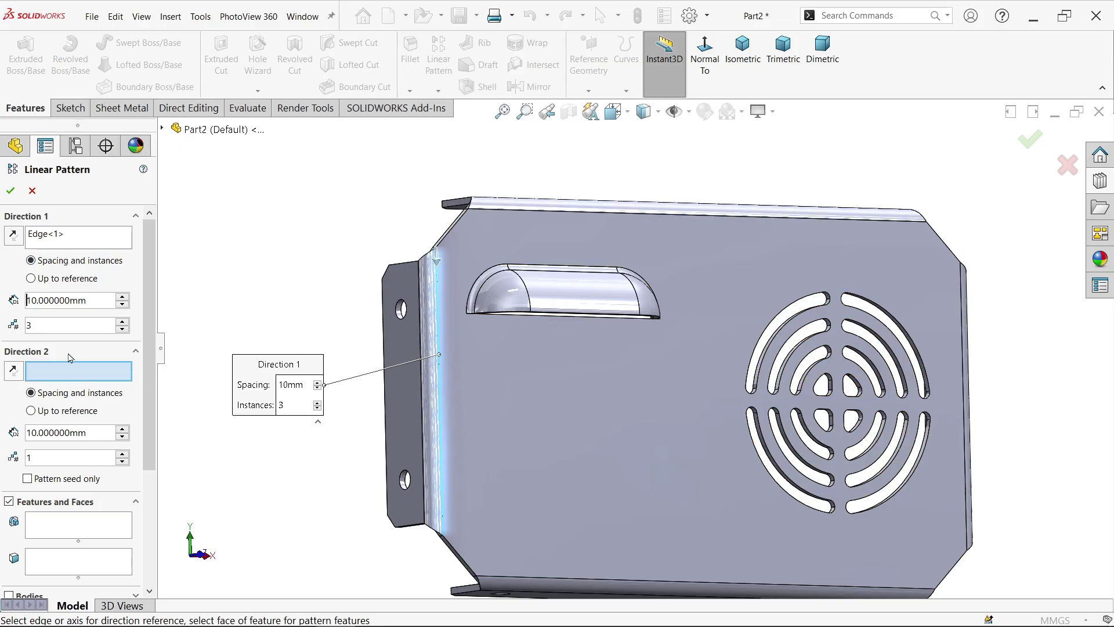
click(59, 527)
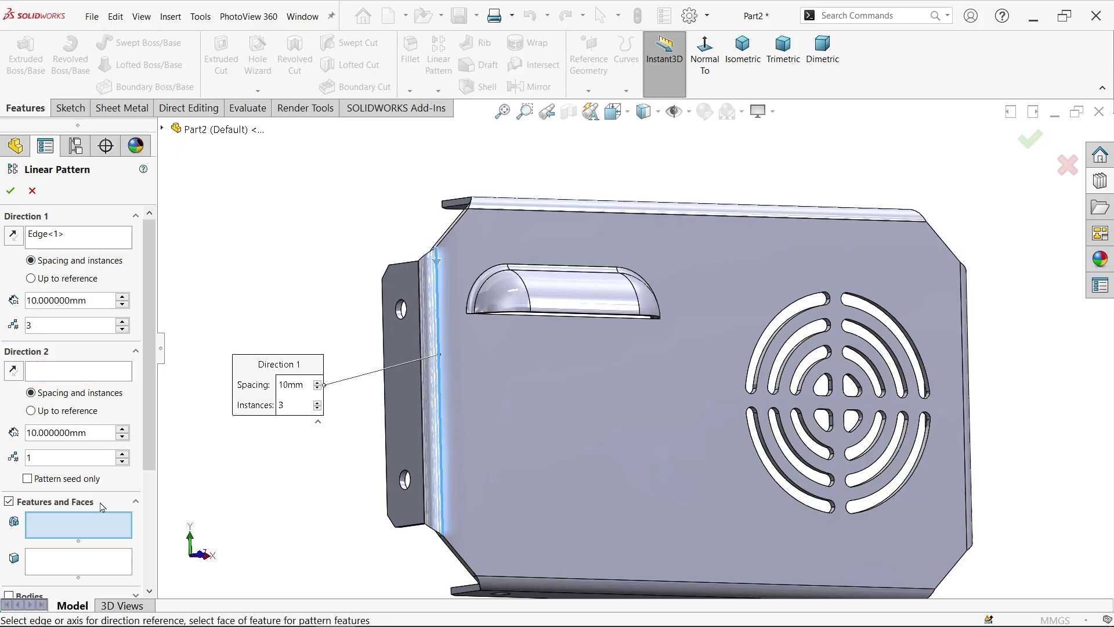
click(560, 293)
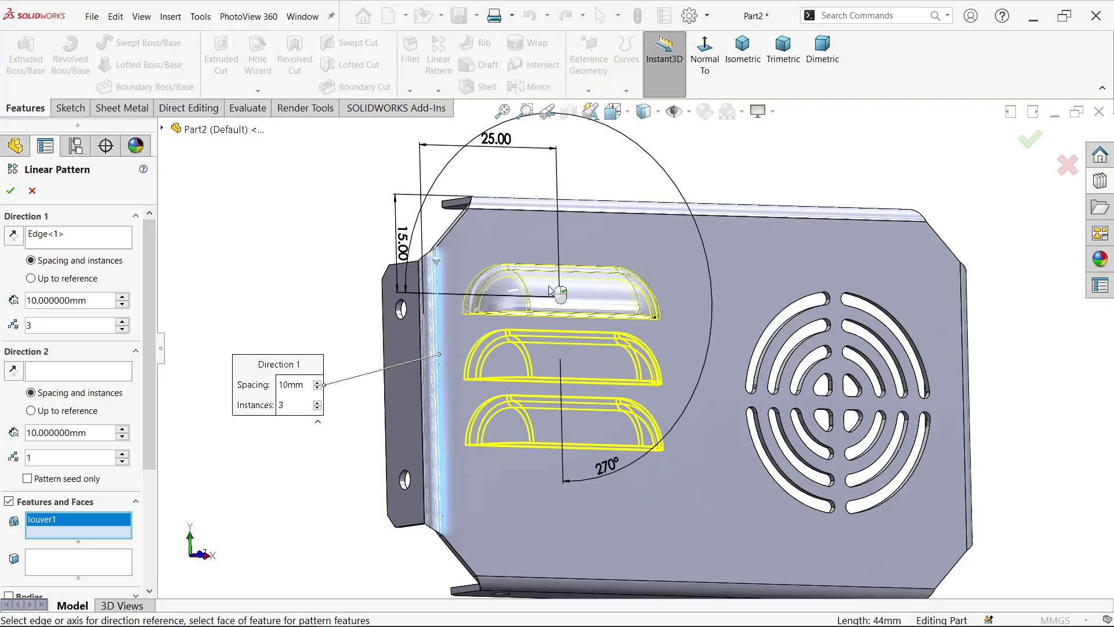
Step: Space the pattern at 15 mm with 3 louver instances and confirm it
double_click(96, 302)
scroll(551, 375, up, 3)
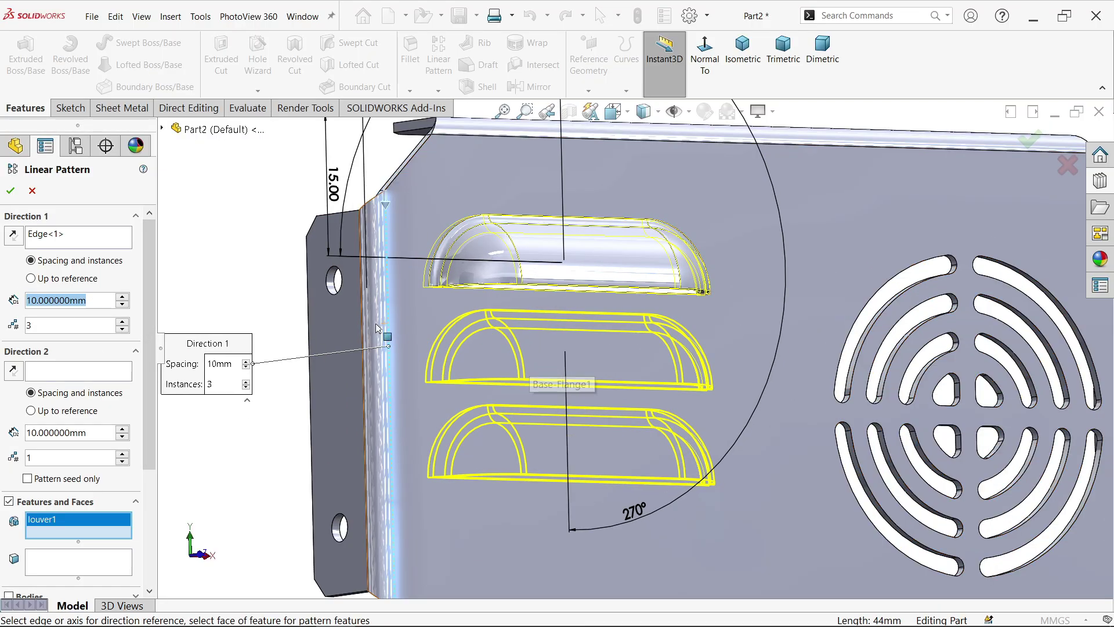
key(Return)
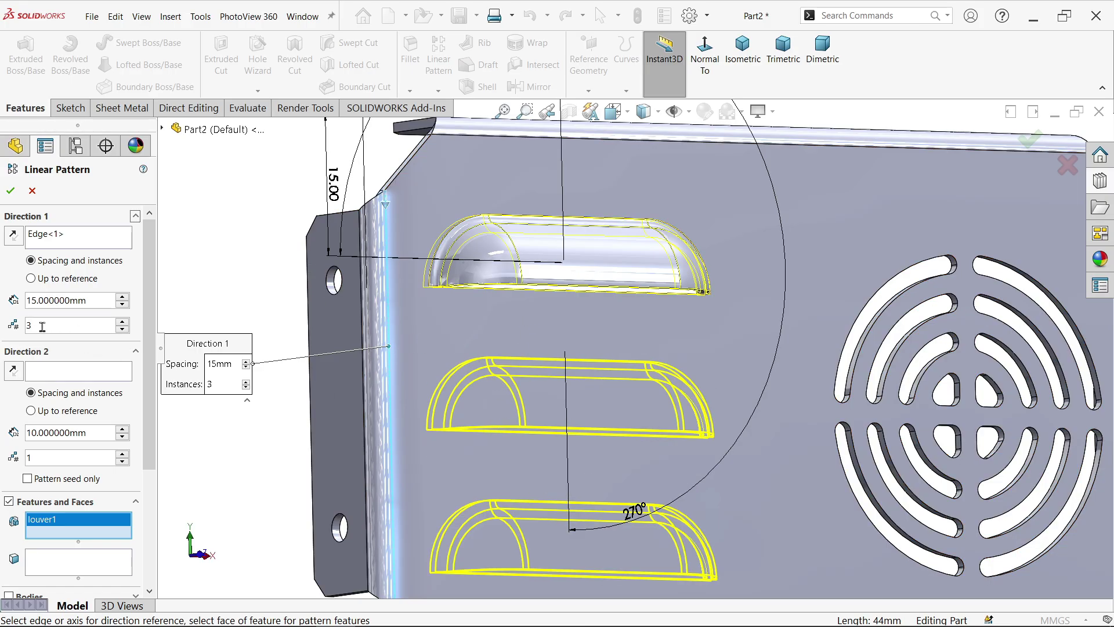
scroll(592, 326, up, 4)
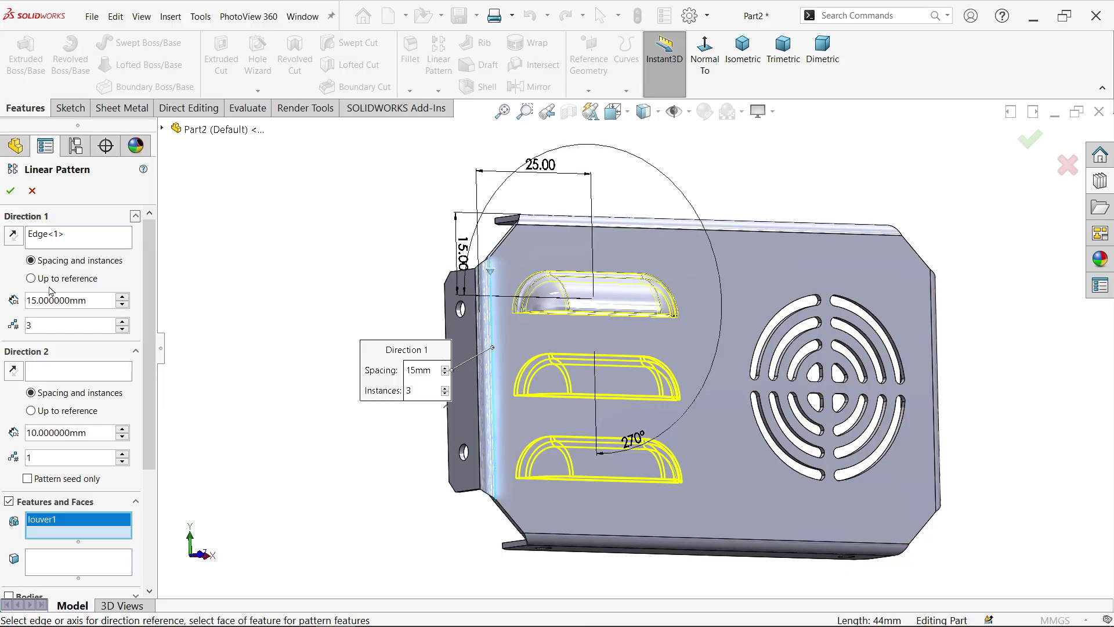
click(136, 351)
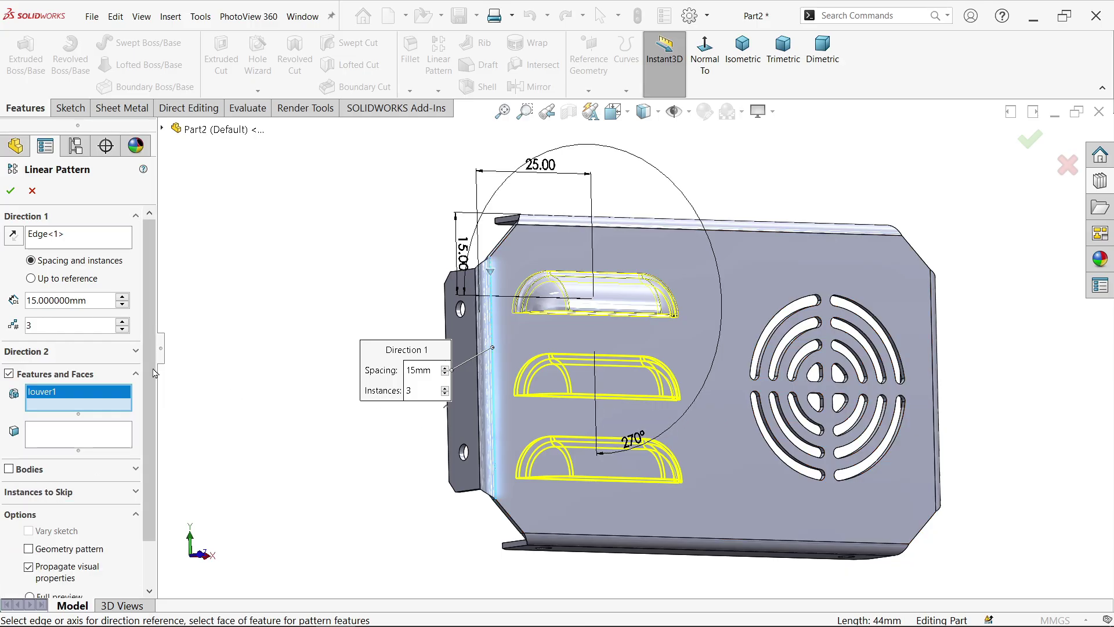
scroll(157, 440, down, 2)
scroll(157, 440, up, 2)
click(11, 193)
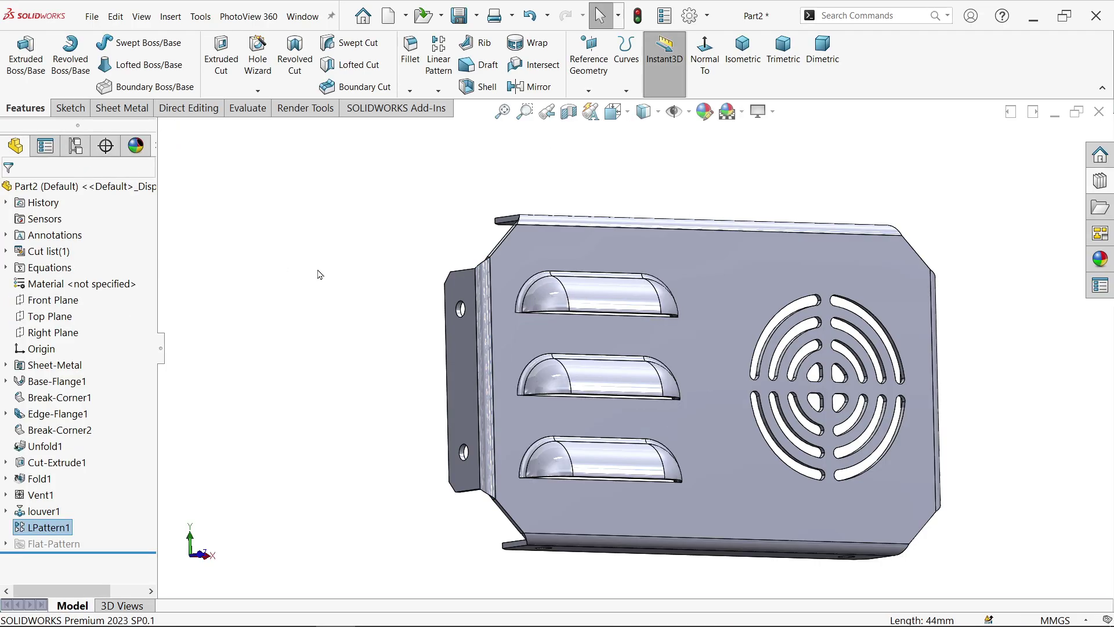
Step: Change Louver1's depth from 6 mm to 4 mm and rebuild the part
click(621, 298)
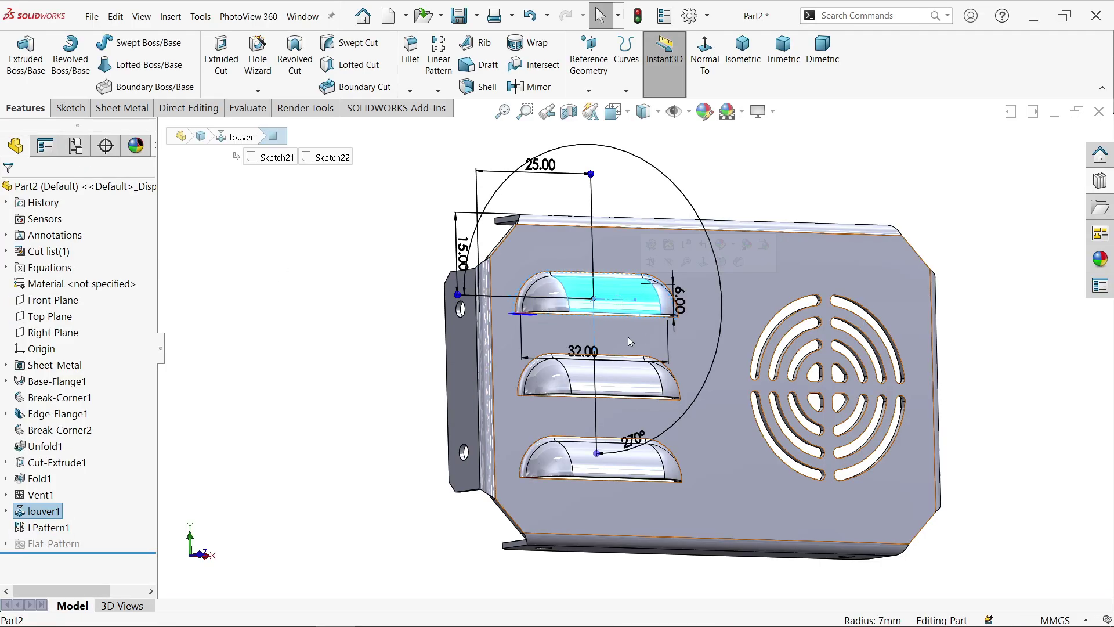
middle_drag(631, 339, 603, 381)
scroll(581, 377, down, 3)
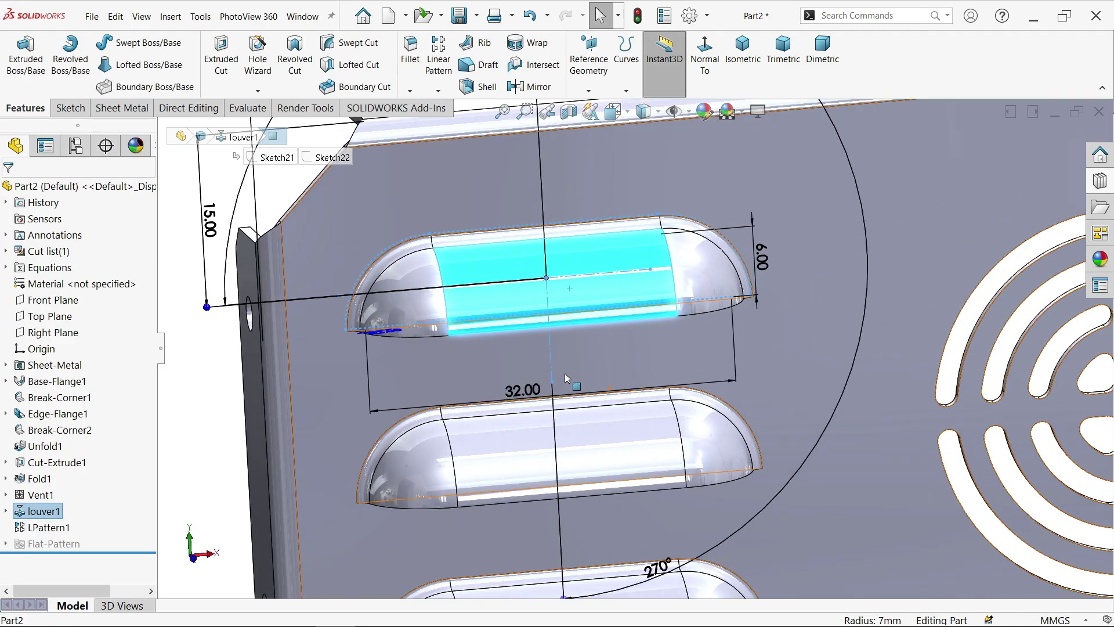
double_click(521, 391)
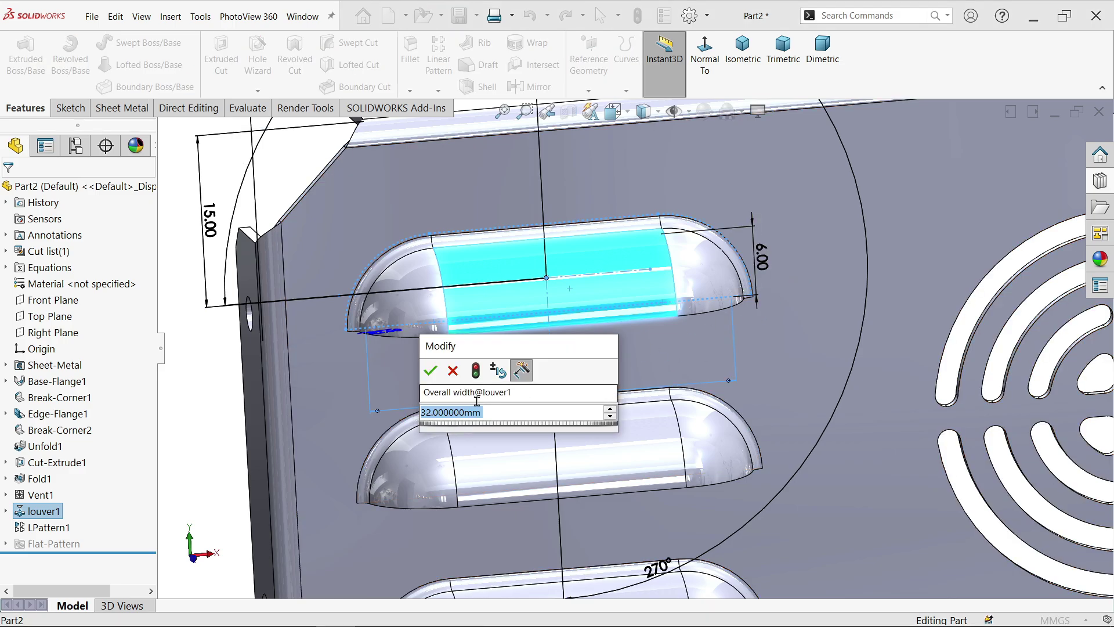
click(430, 370)
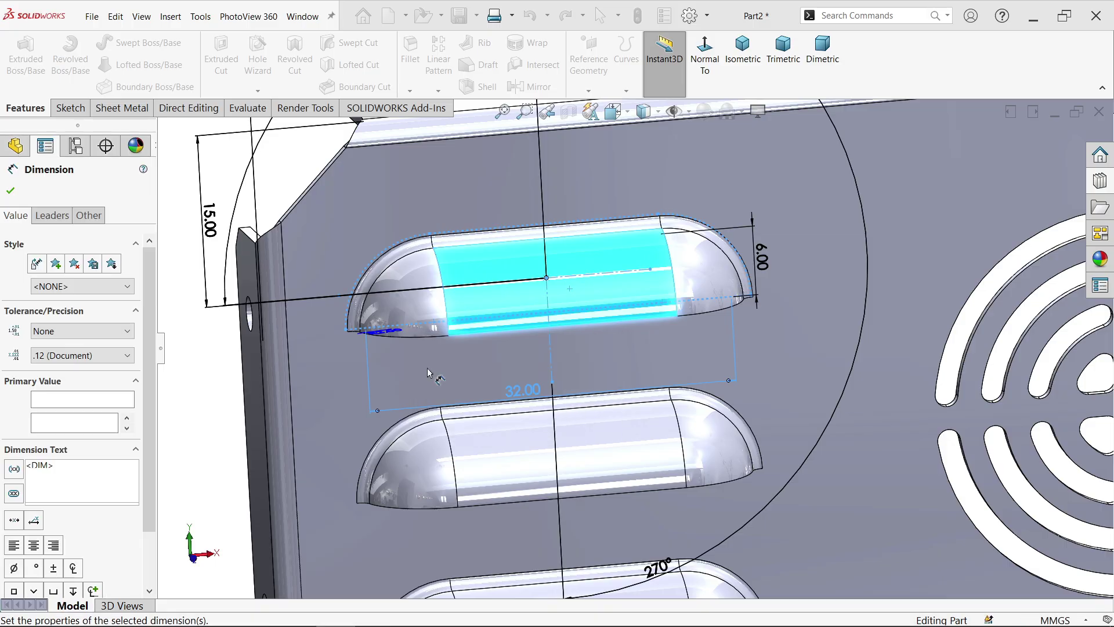
double_click(763, 258)
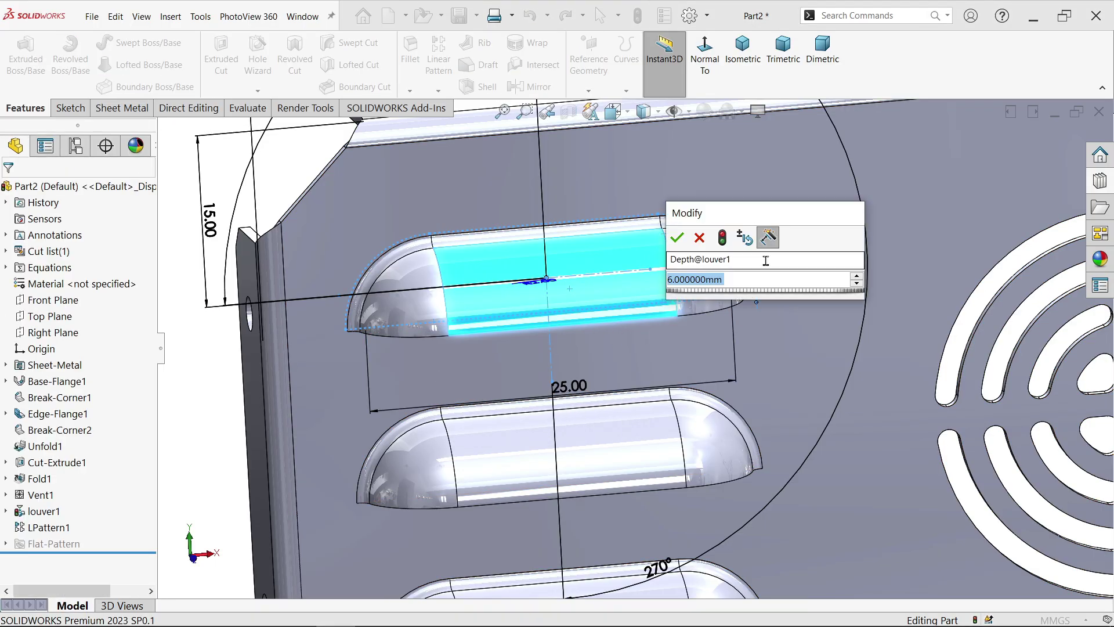
text(4)
key(Return)
click(637, 17)
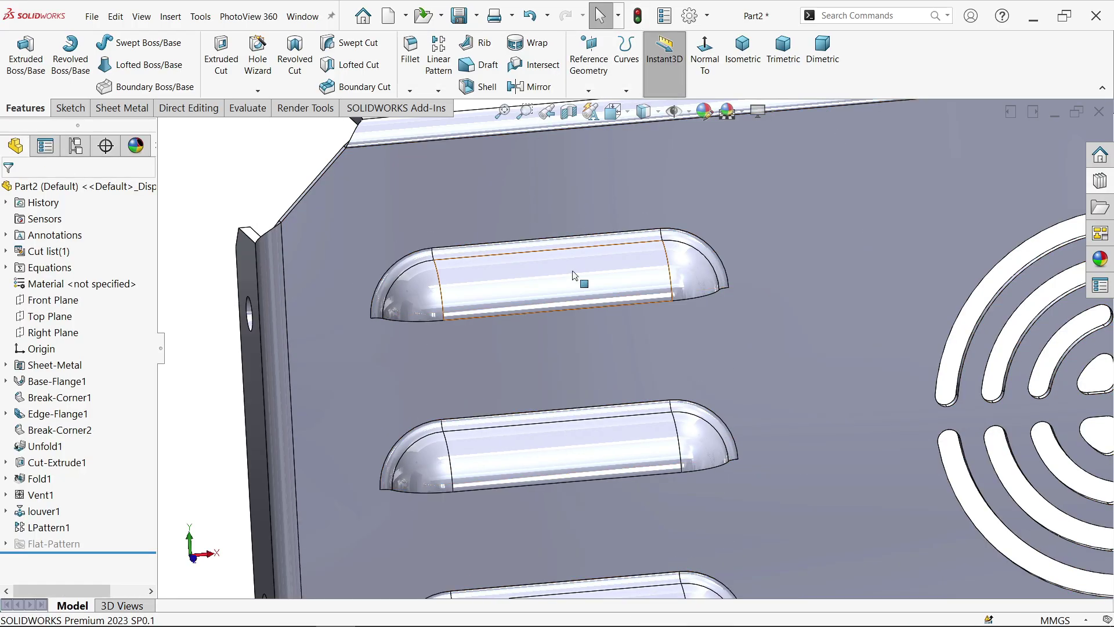
click(574, 291)
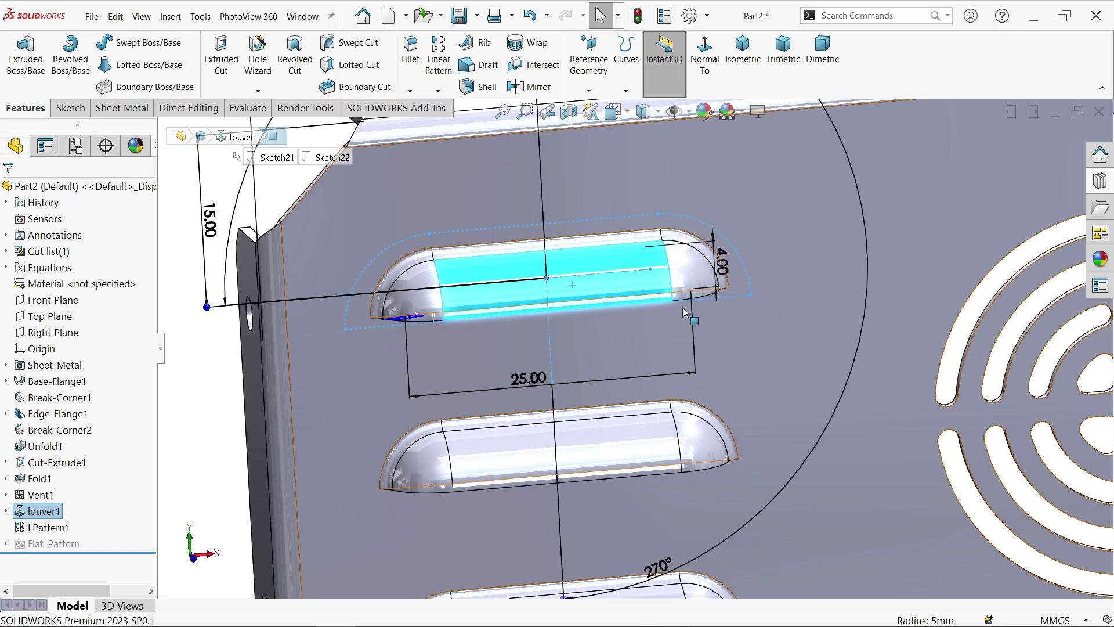
Step: Apply Steel > Alloy Steel as the part material through Edit Material
scroll(637, 346, up, 5)
click(333, 326)
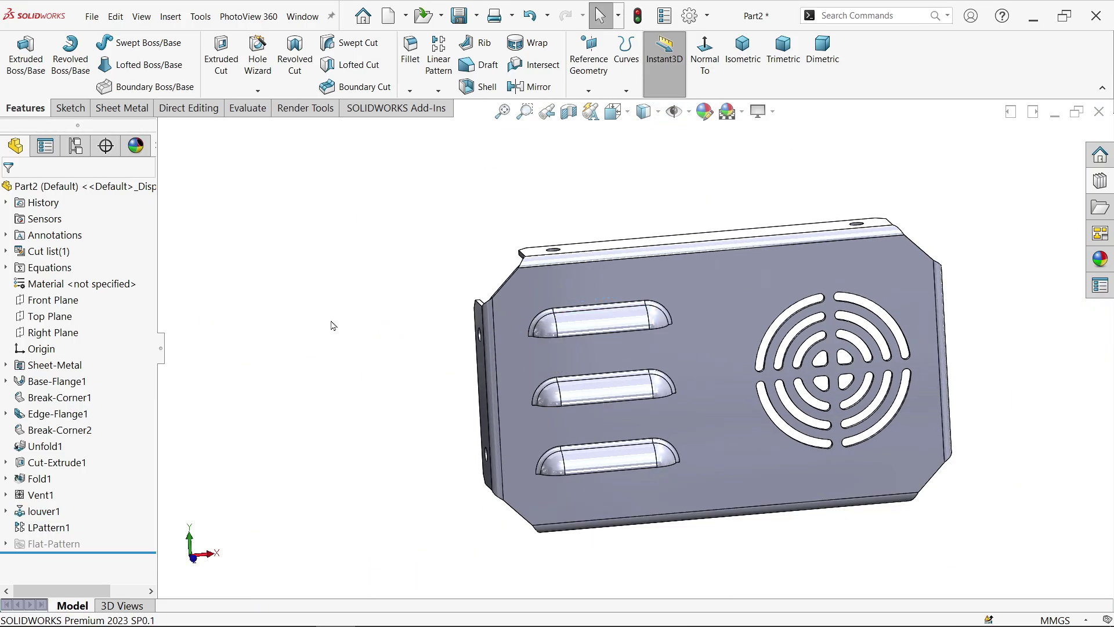
middle_drag(400, 356, 368, 378)
click(783, 51)
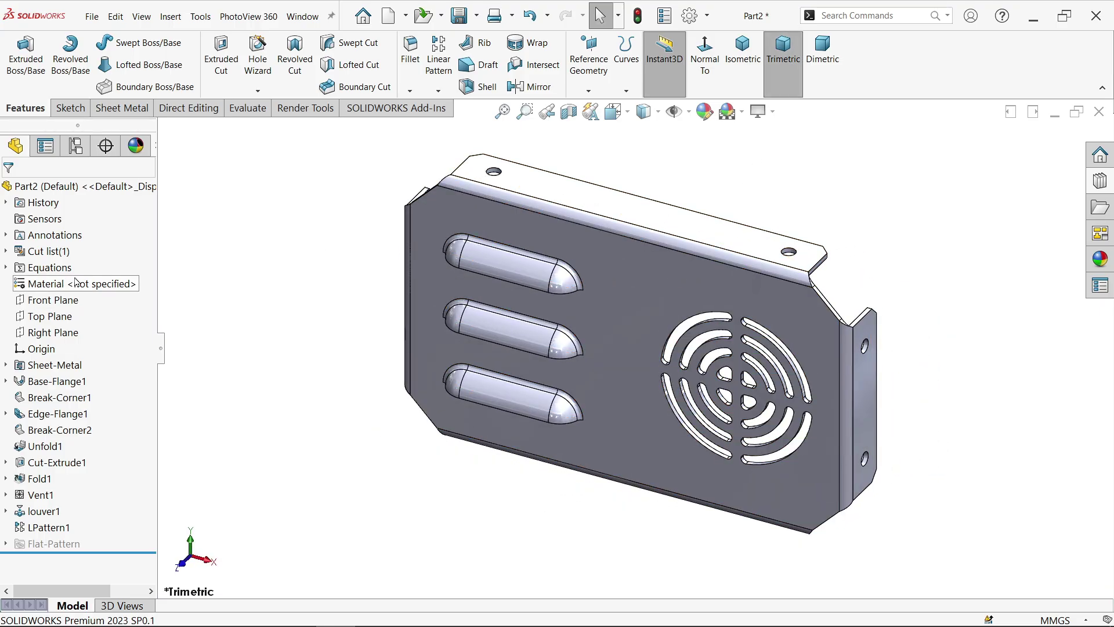
right_click(76, 282)
click(134, 286)
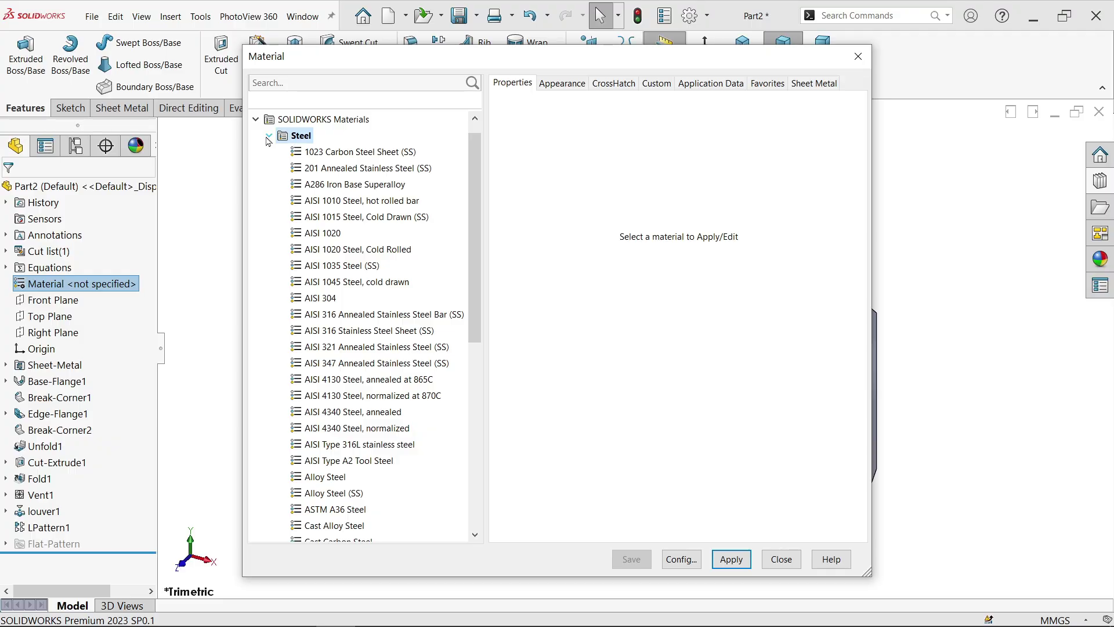
click(326, 478)
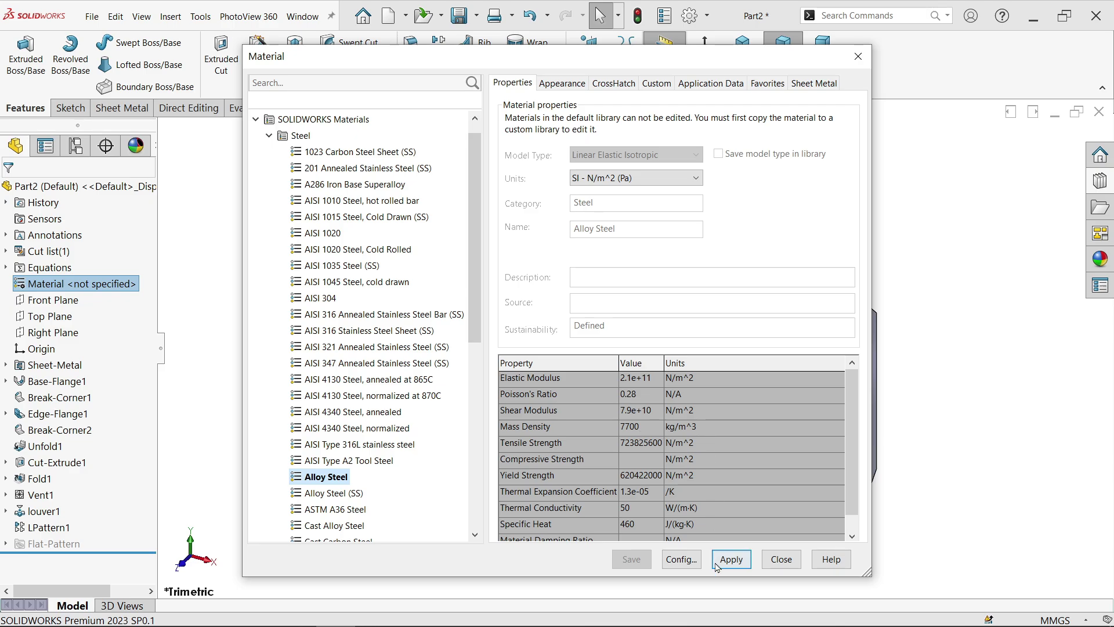
drag(740, 65, 393, 44)
click(387, 538)
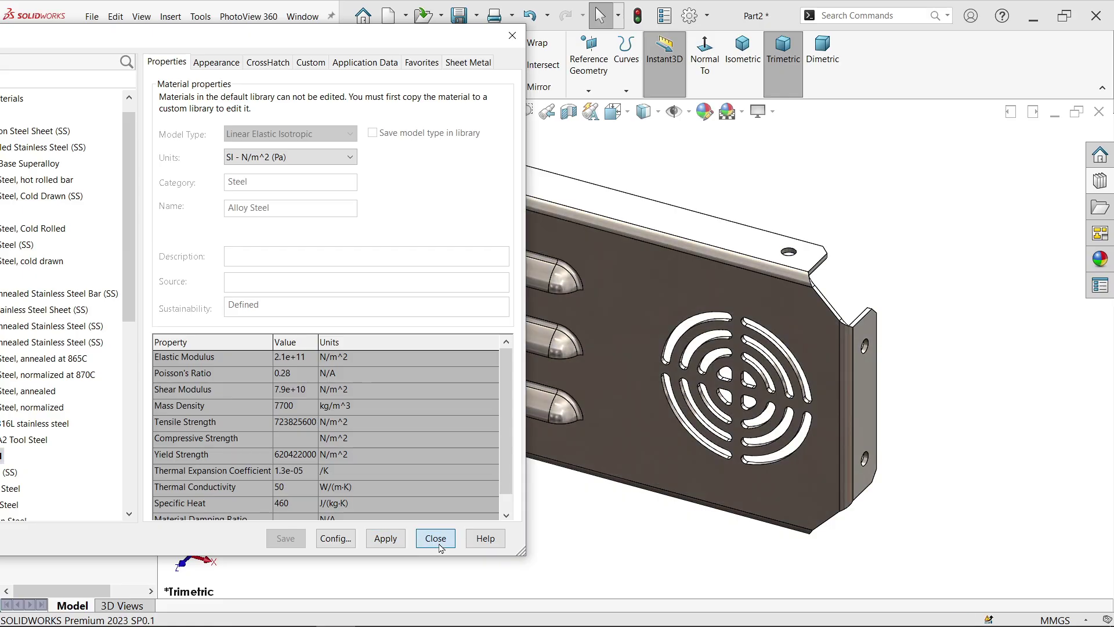
click(437, 539)
middle_drag(381, 451, 401, 395)
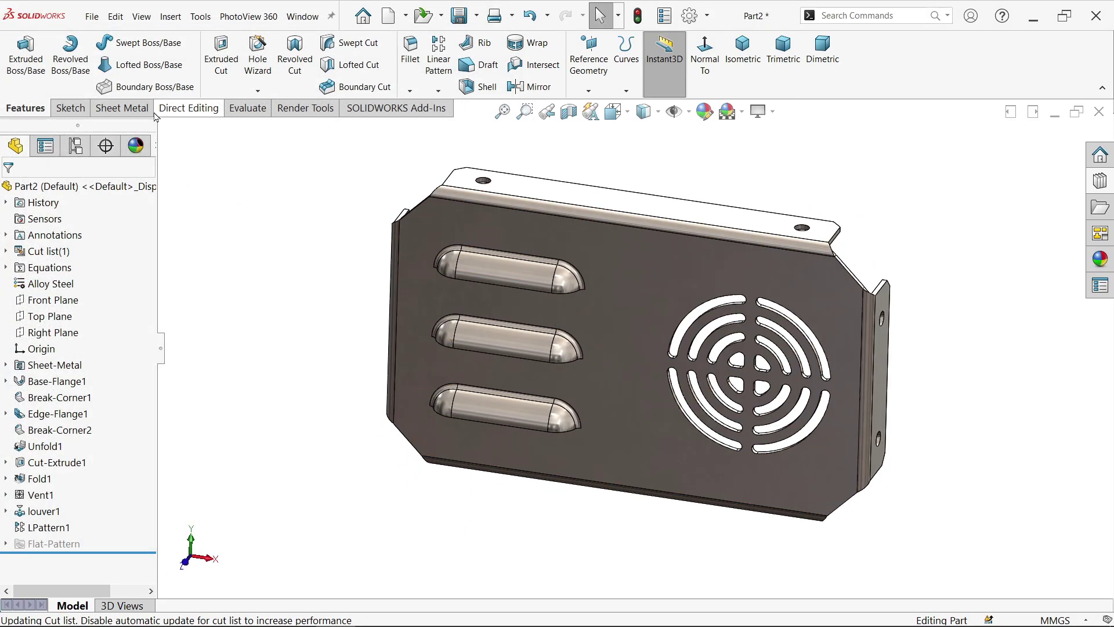
Step: Flatten the sheet metal panel into its flat pattern
click(121, 108)
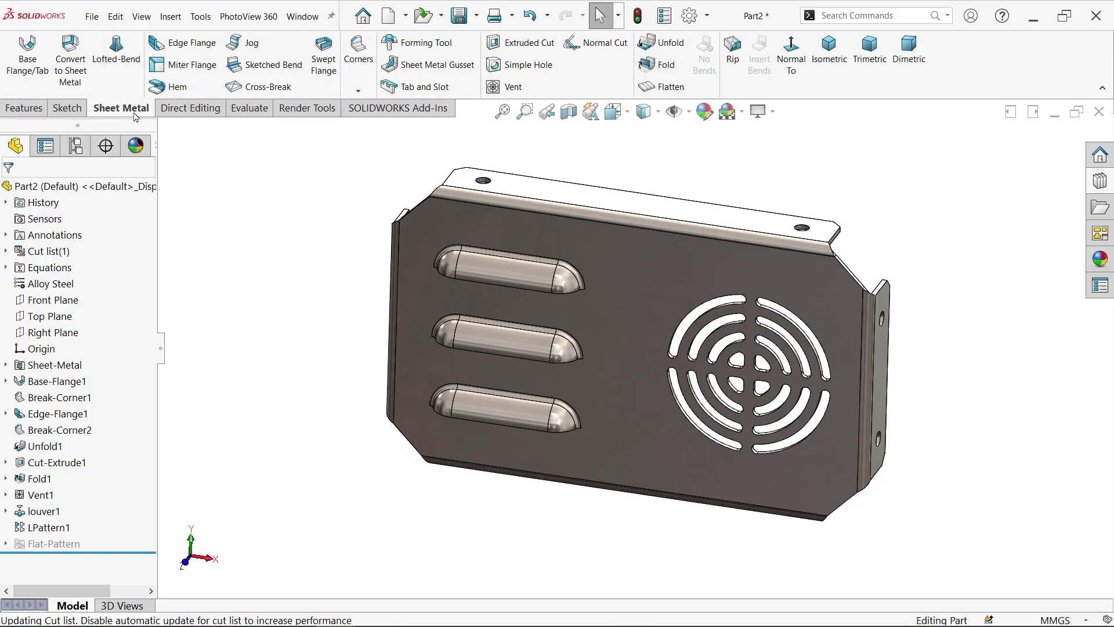
click(656, 87)
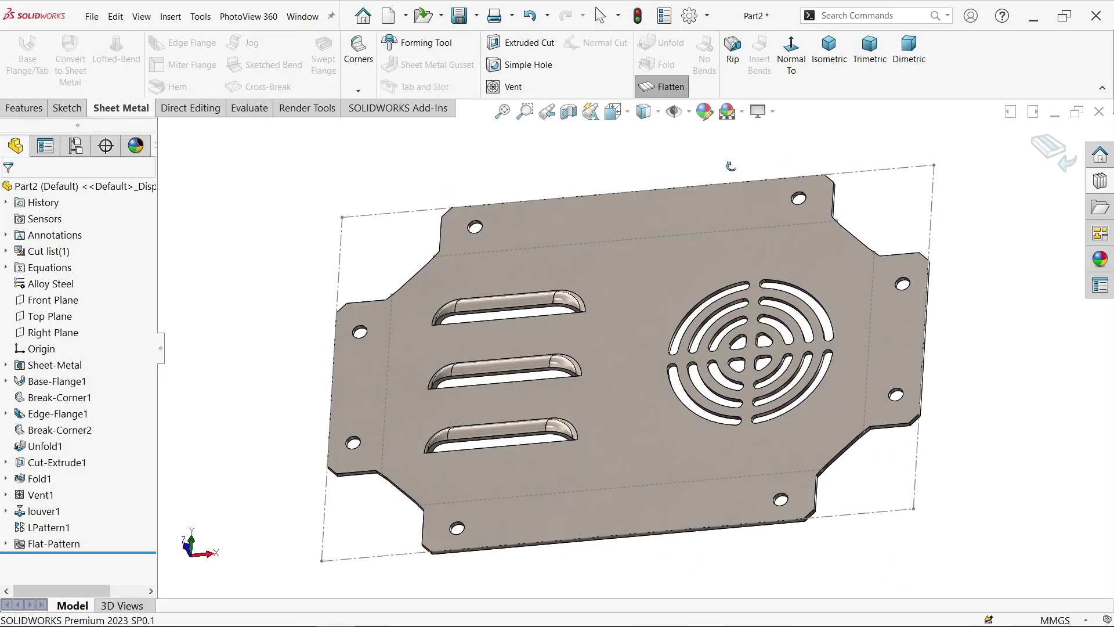
middle_drag(731, 167, 720, 209)
Step: Export the flat face to DXF under the file name 'panel'
right_click(634, 248)
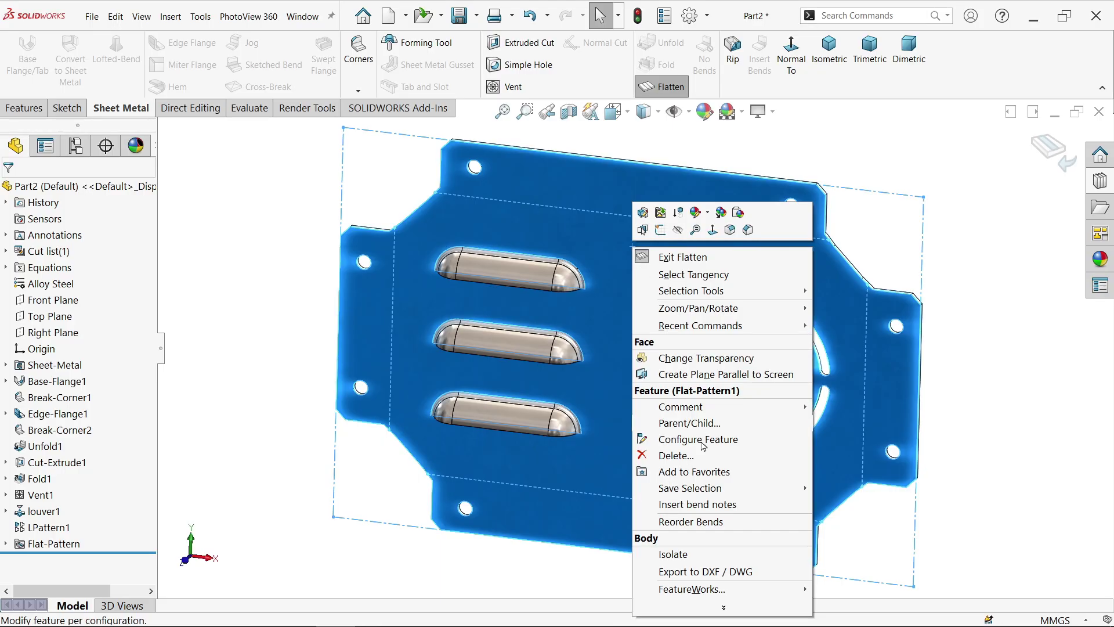
click(668, 572)
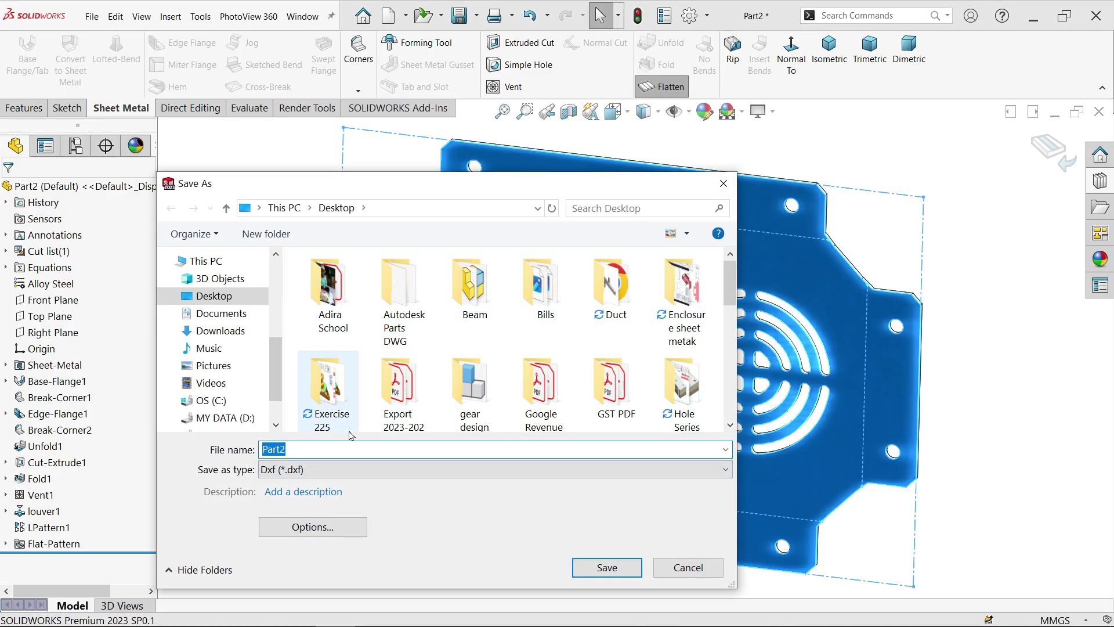
mouse_move(351, 435)
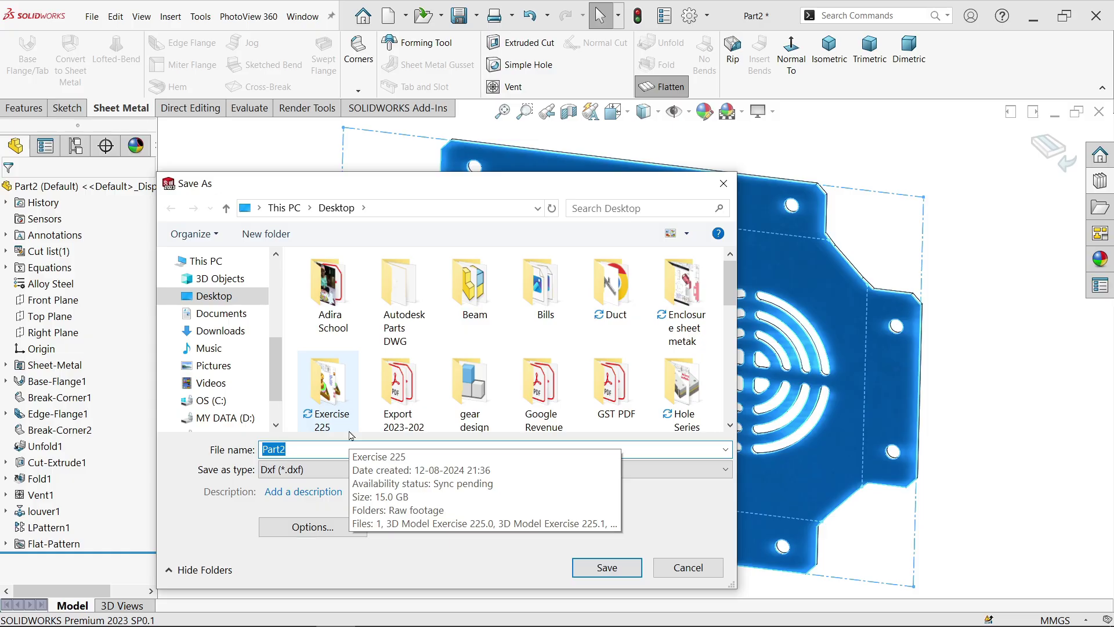
text(panel)
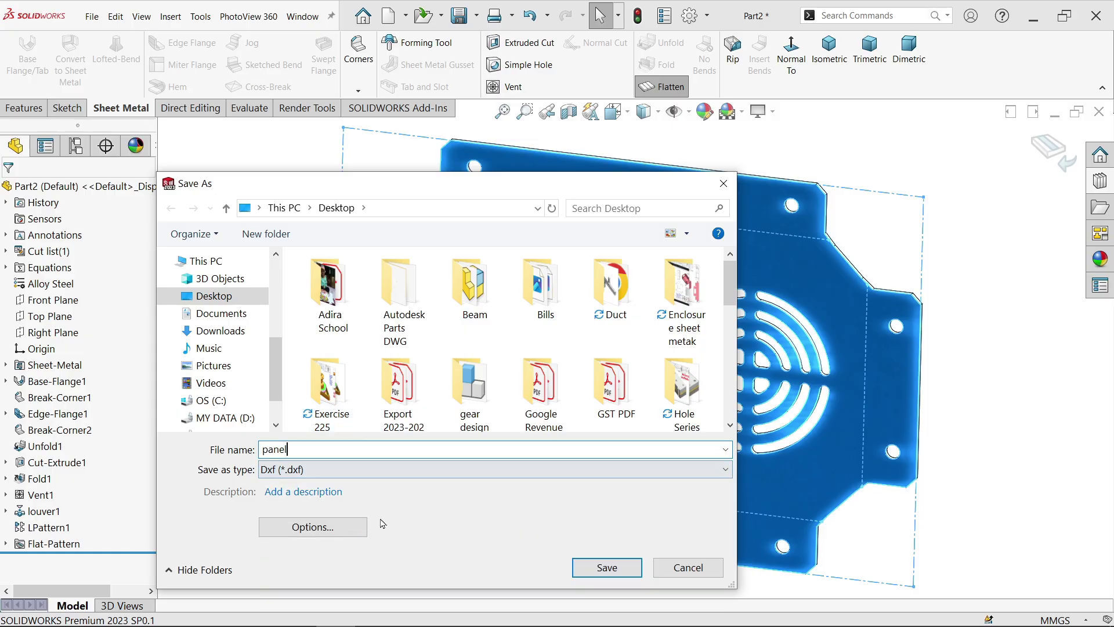
Step: Set the DXF export to the Sheet metal flat pattern, including Sketches and Forming tools
click(600, 569)
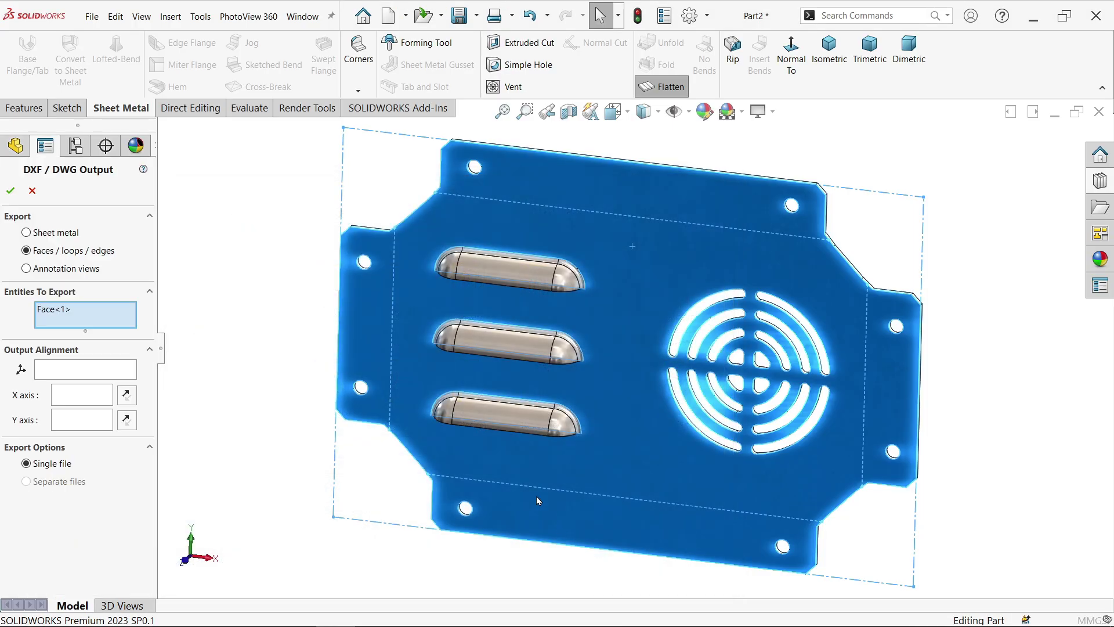
click(55, 234)
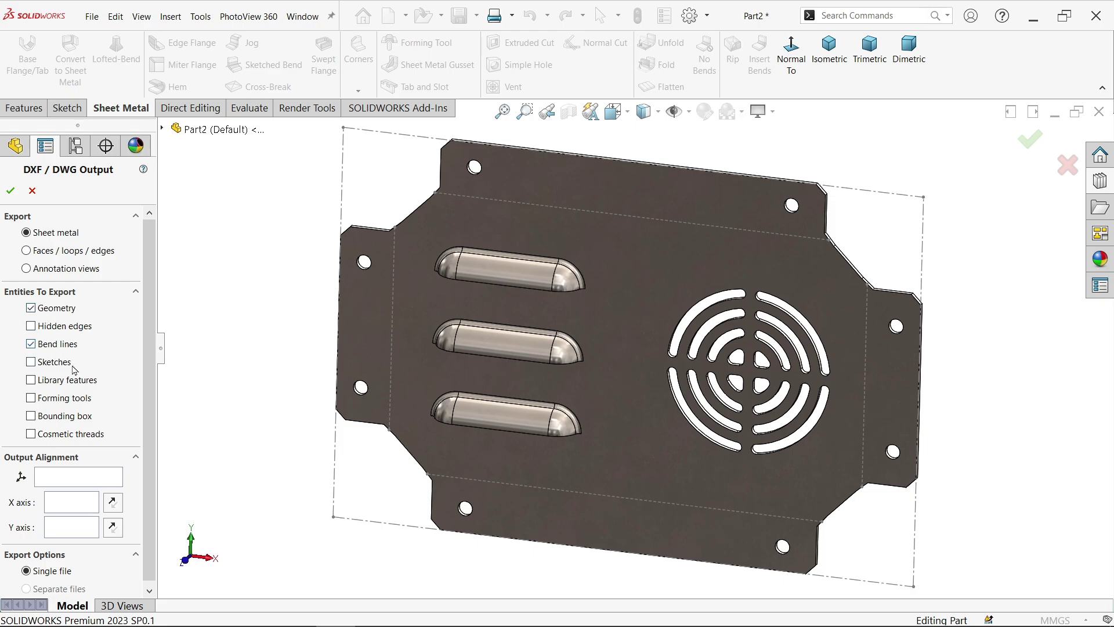
click(54, 362)
click(64, 398)
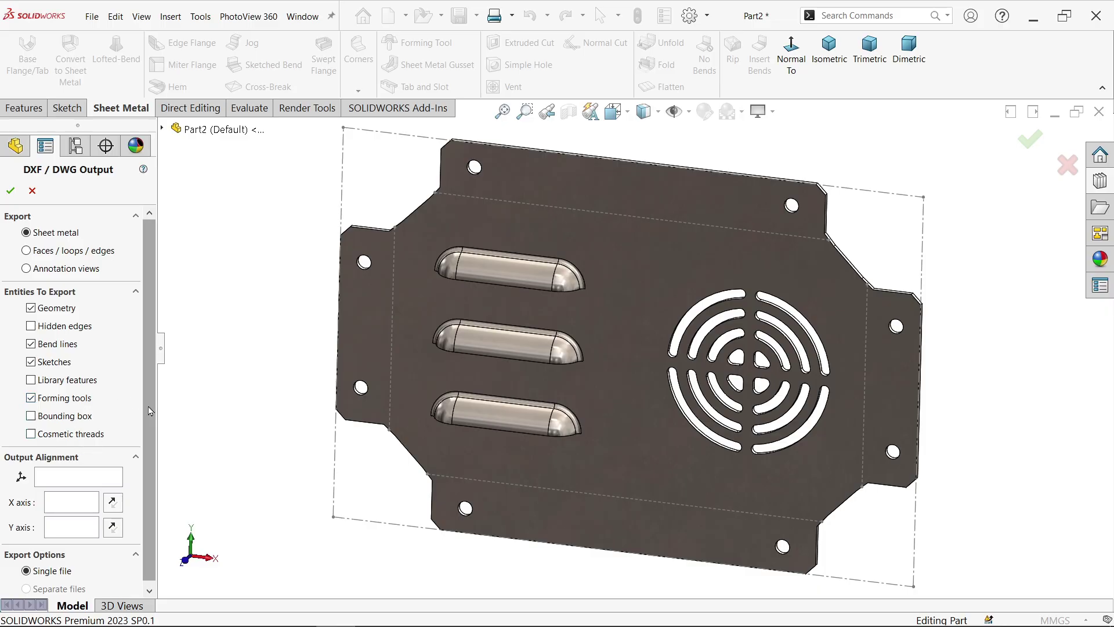
click(12, 192)
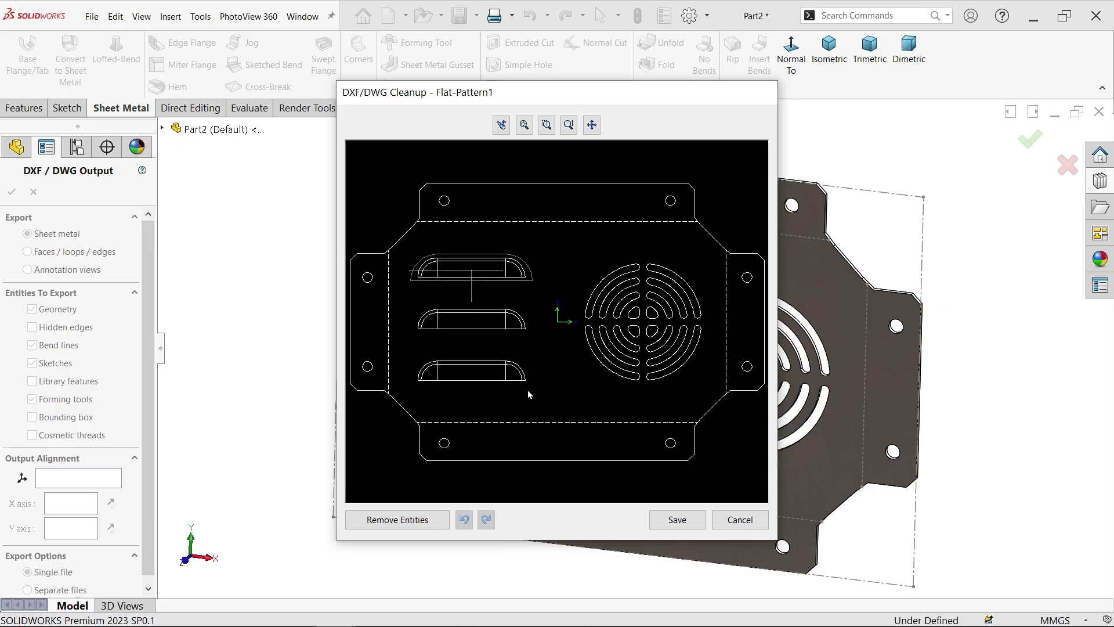
Step: Save the previewed flat-pattern DXF, then fold the panel back into its bent shape
click(669, 521)
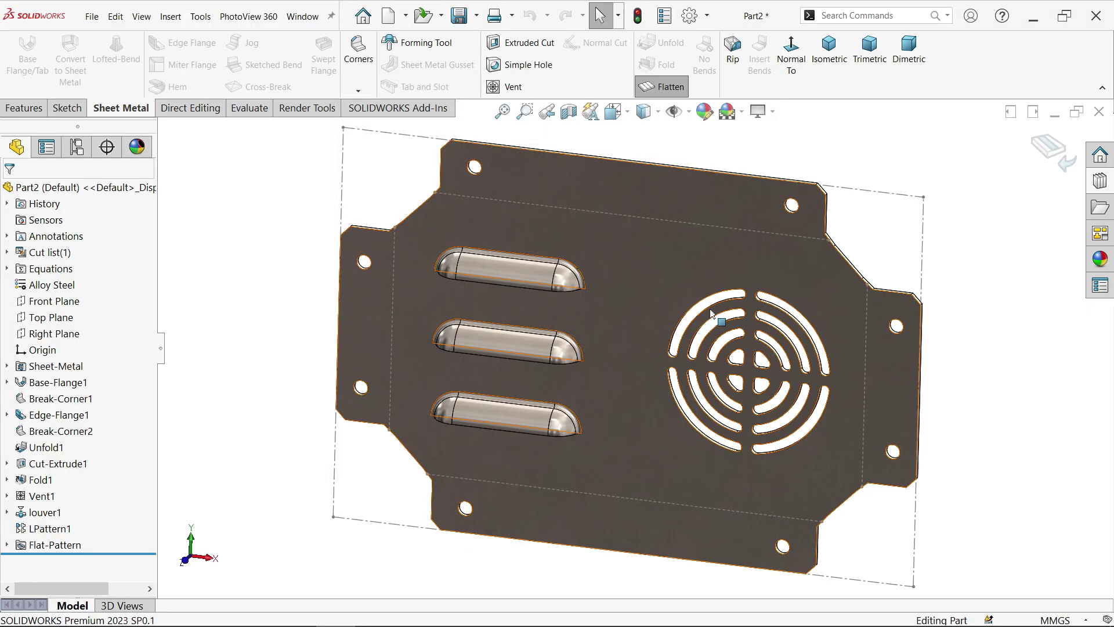
click(666, 87)
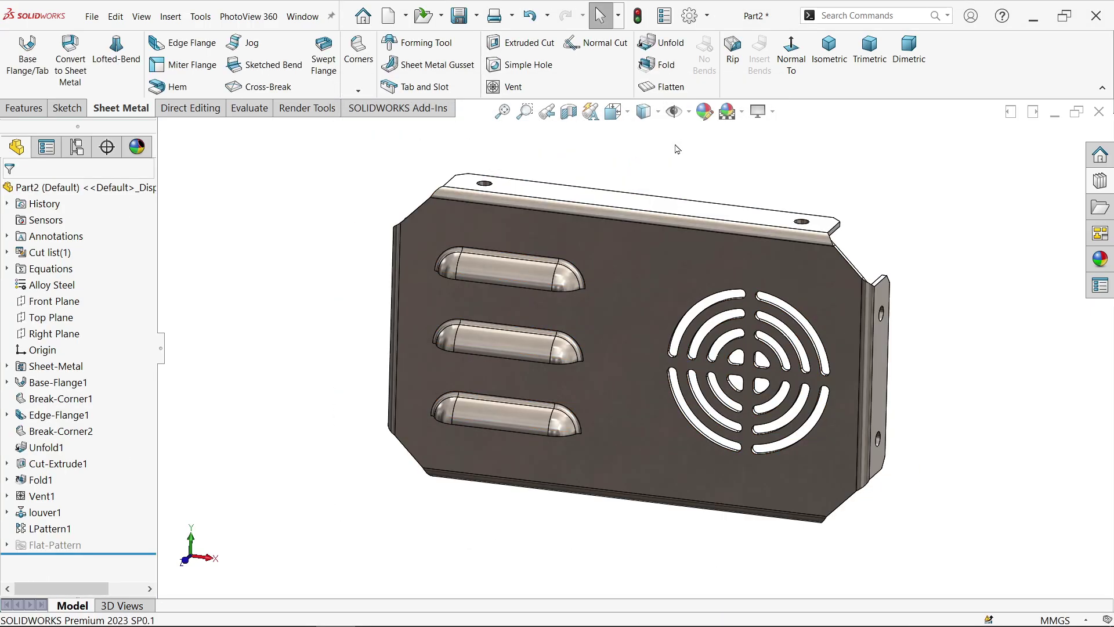
middle_drag(679, 301, 778, 341)
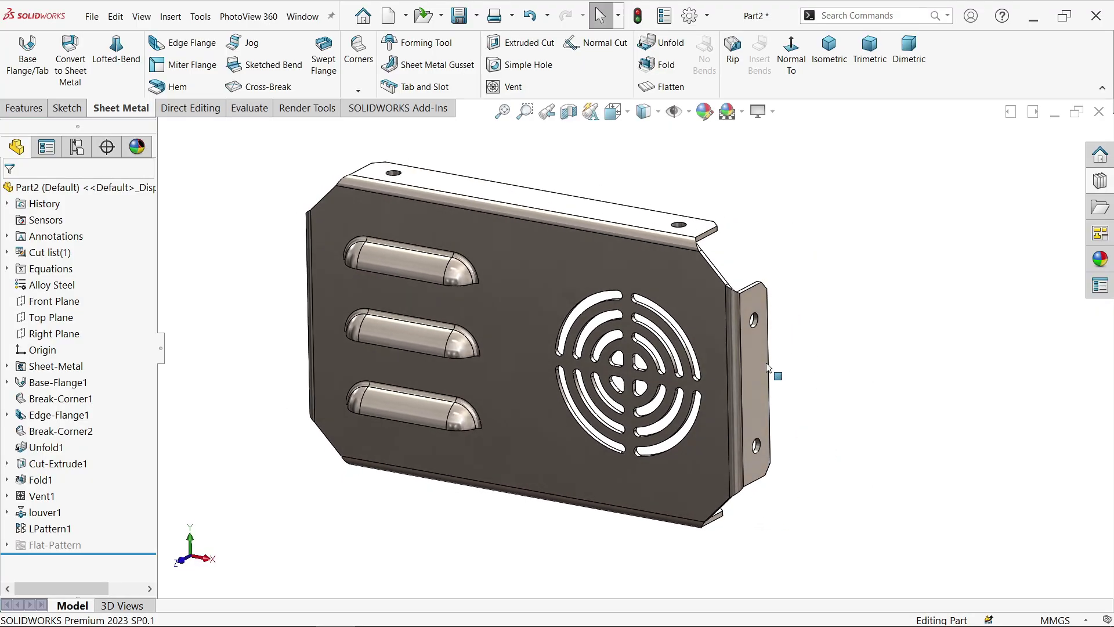